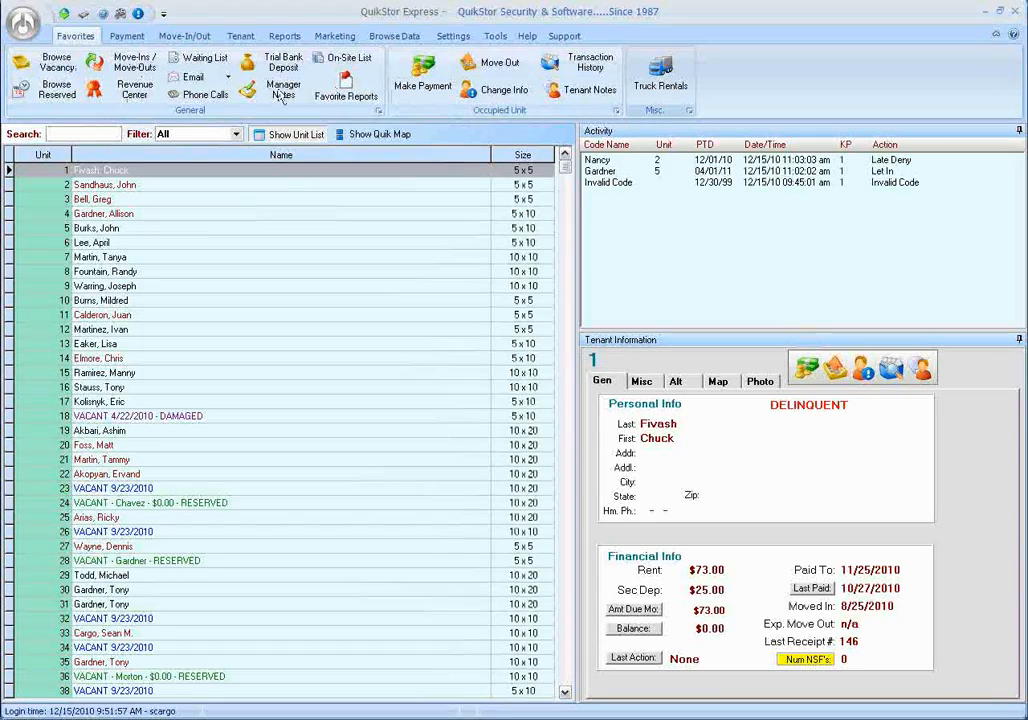
Open the specials and discounts setup from the Revenue Optimization Center
left_click(137, 95)
left_click_drag(479, 214, 484, 200)
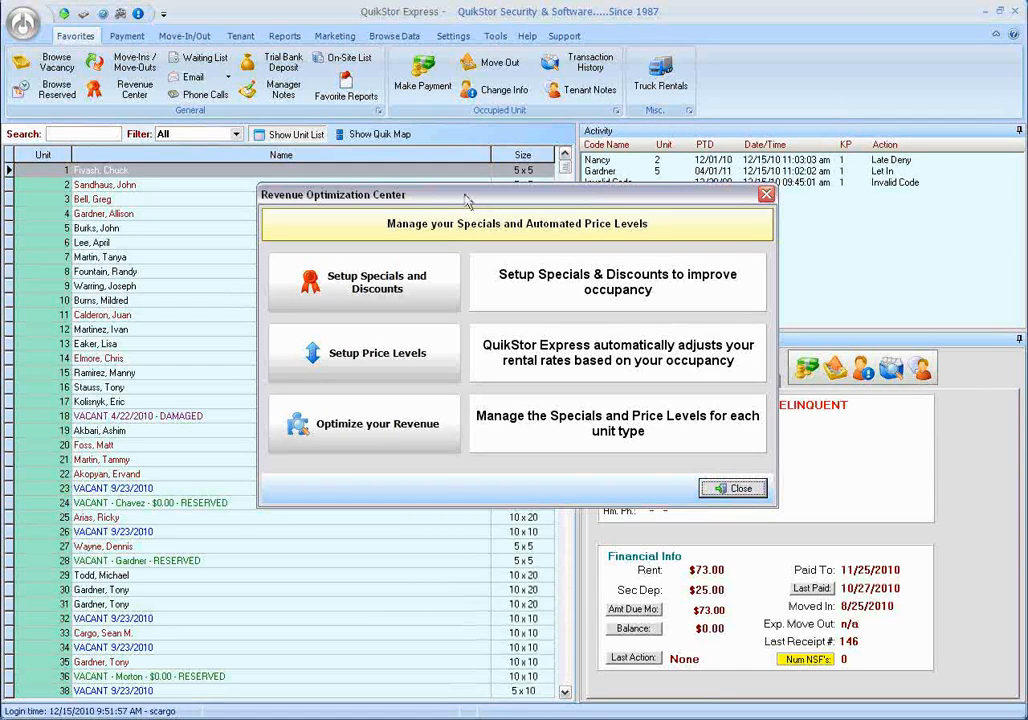
left_click_drag(464, 201, 407, 172)
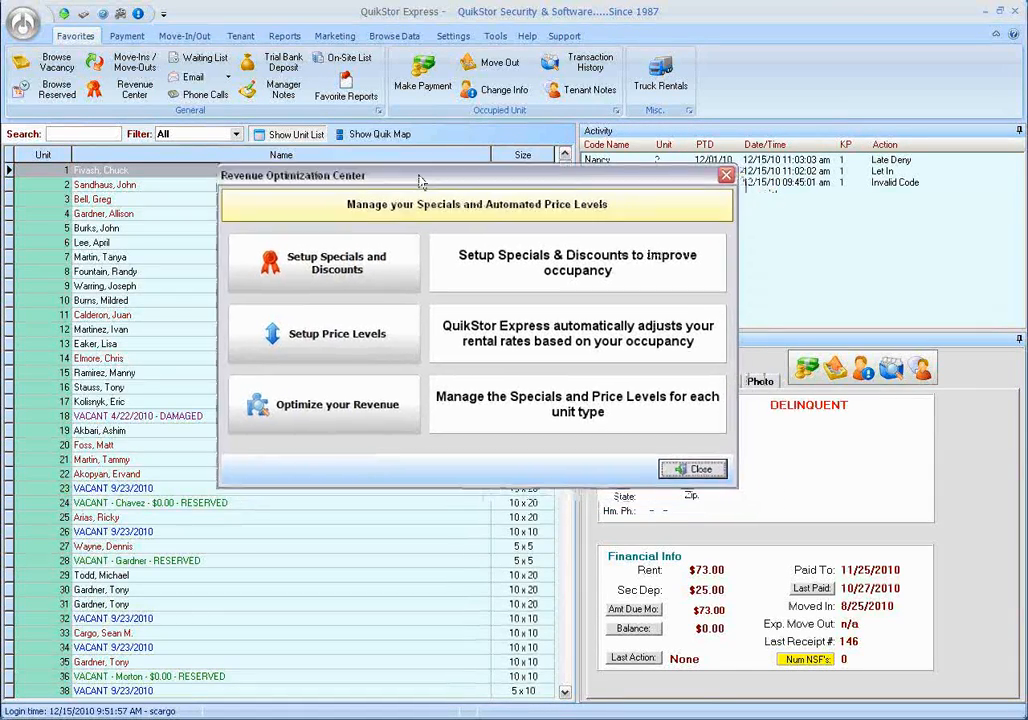
left_click(342, 264)
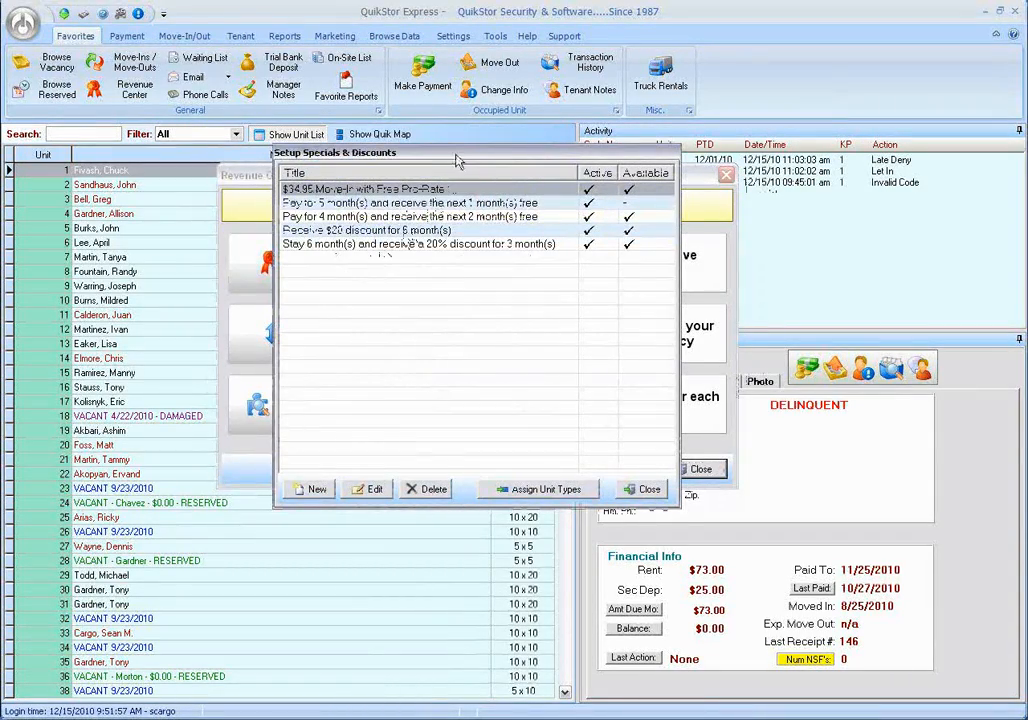
left_click_drag(449, 157, 490, 160)
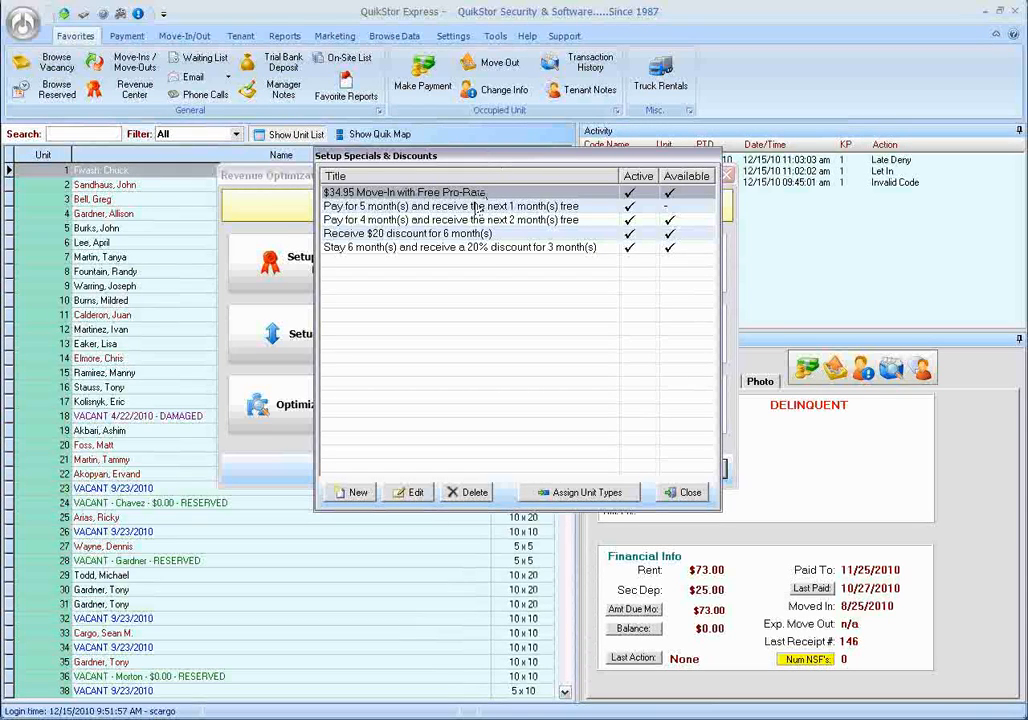
left_click_drag(494, 158, 659, 154)
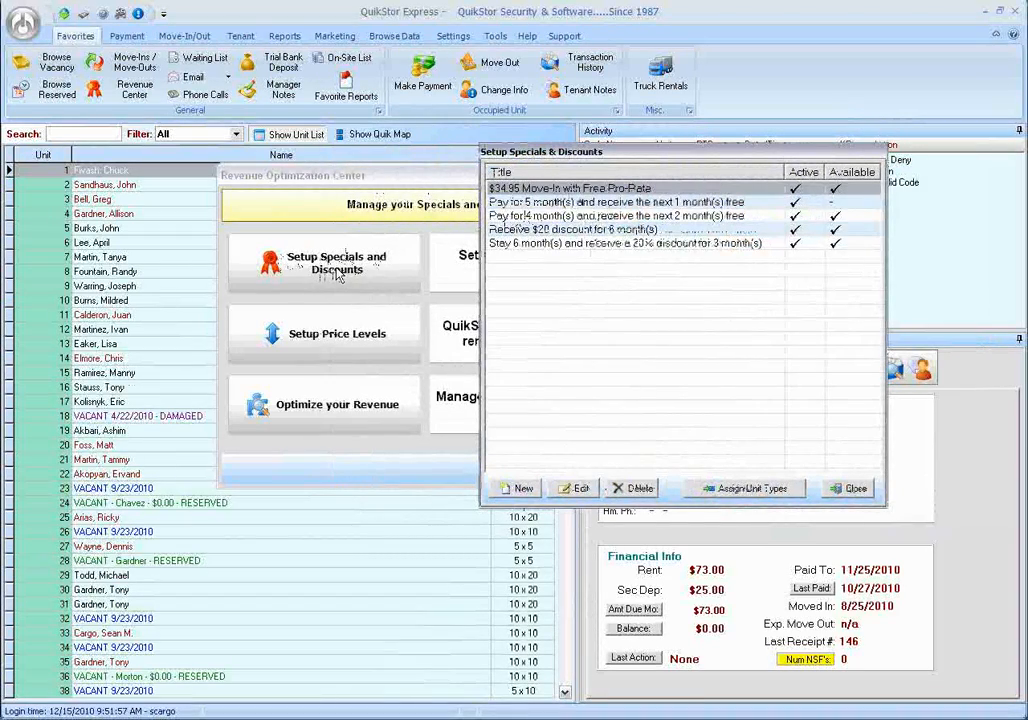
left_click_drag(644, 155, 447, 152)
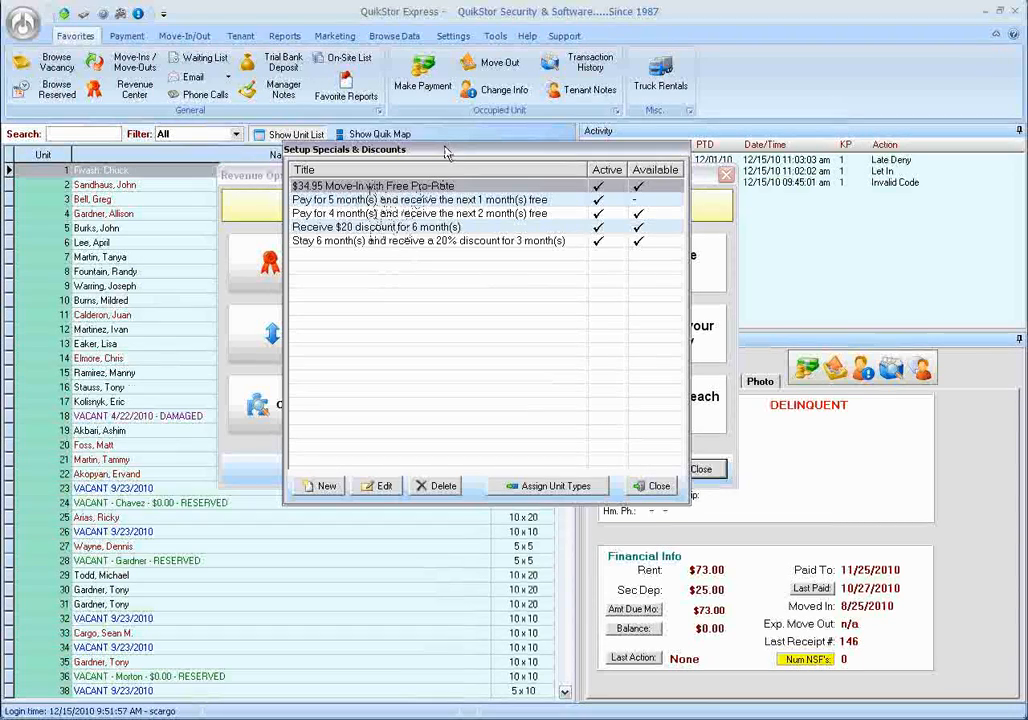
left_click_drag(447, 152, 463, 152)
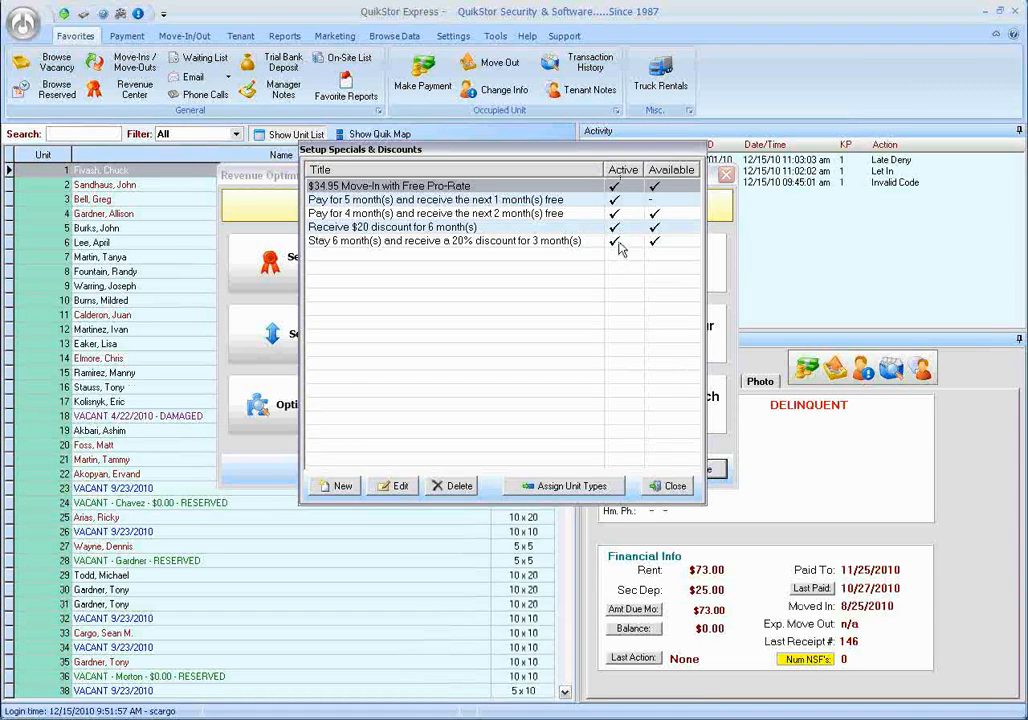
left_click_drag(466, 157, 436, 143)
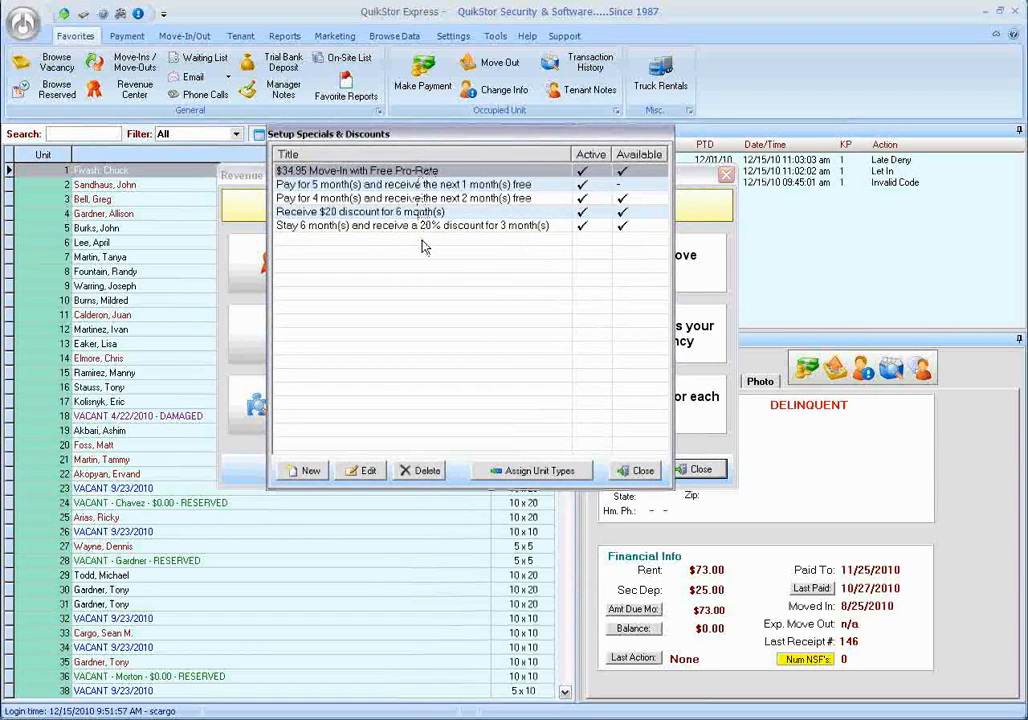
Start a new special based on the fixed-period discount plan, giving a 15% discount for 3 months, and continue to its general setup
left_click(307, 474)
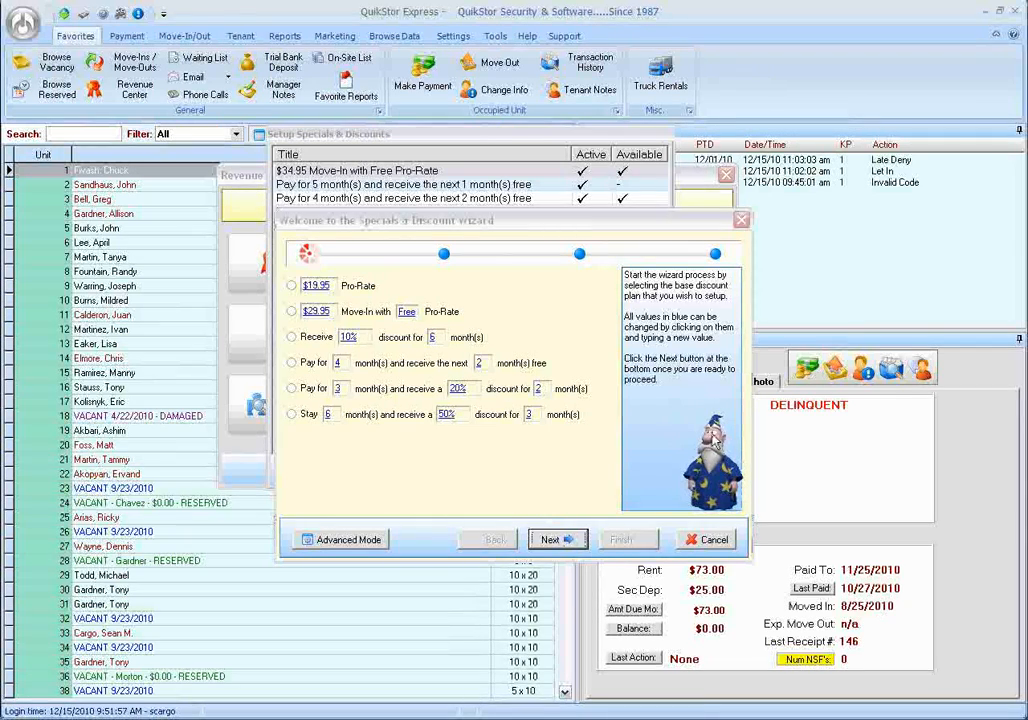
left_click(428, 460)
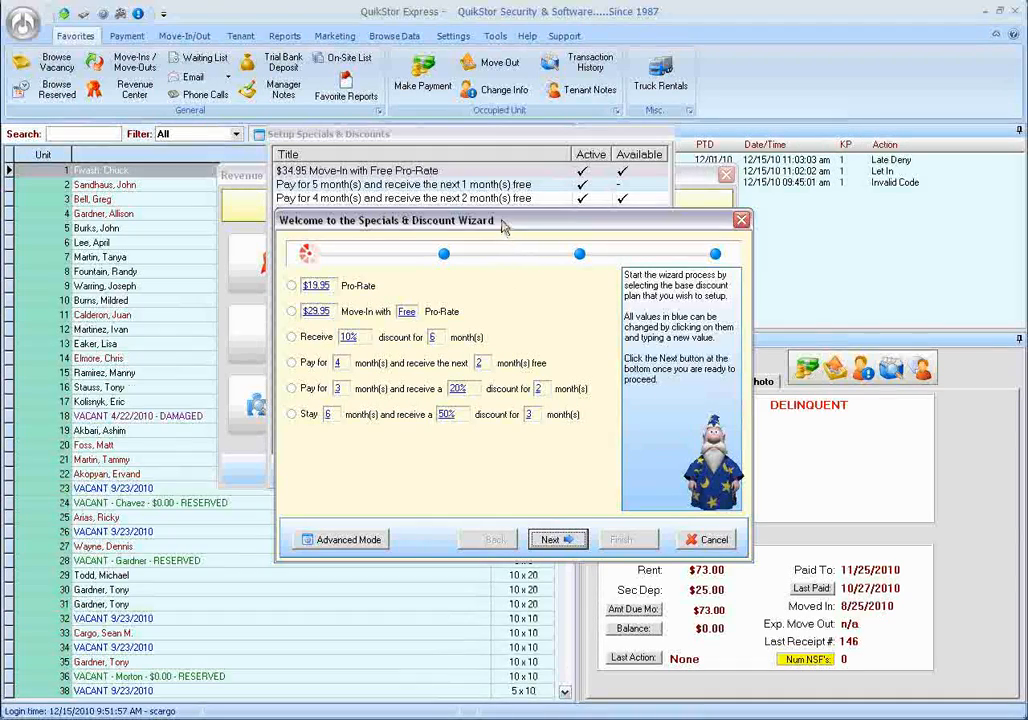
left_click_drag(500, 222, 498, 201)
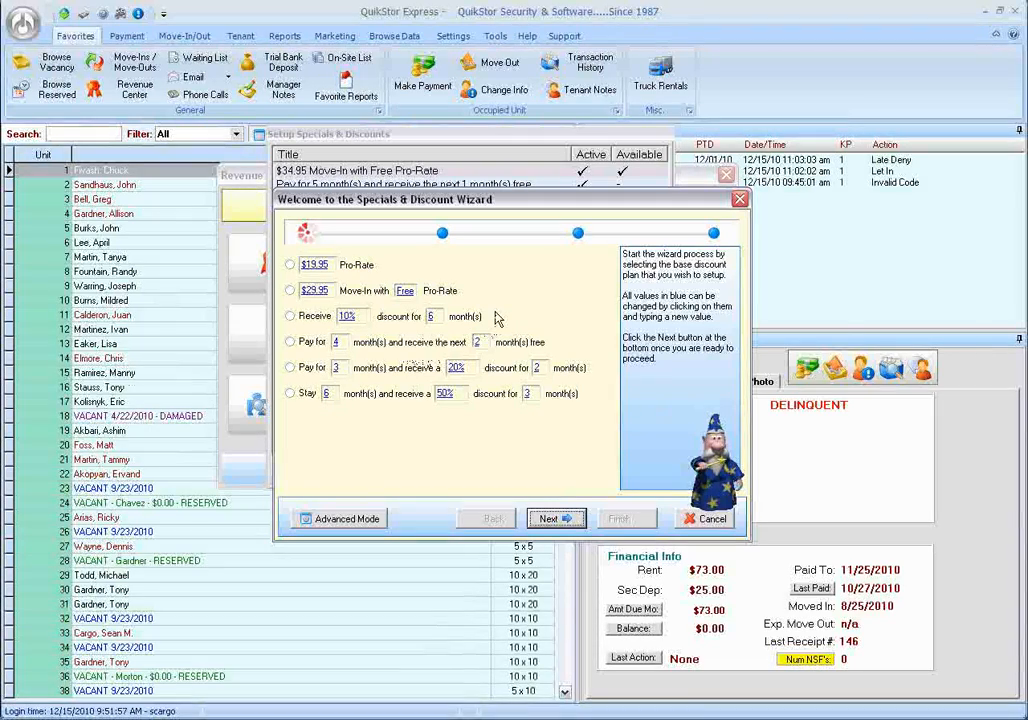
left_click_drag(502, 205, 452, 204)
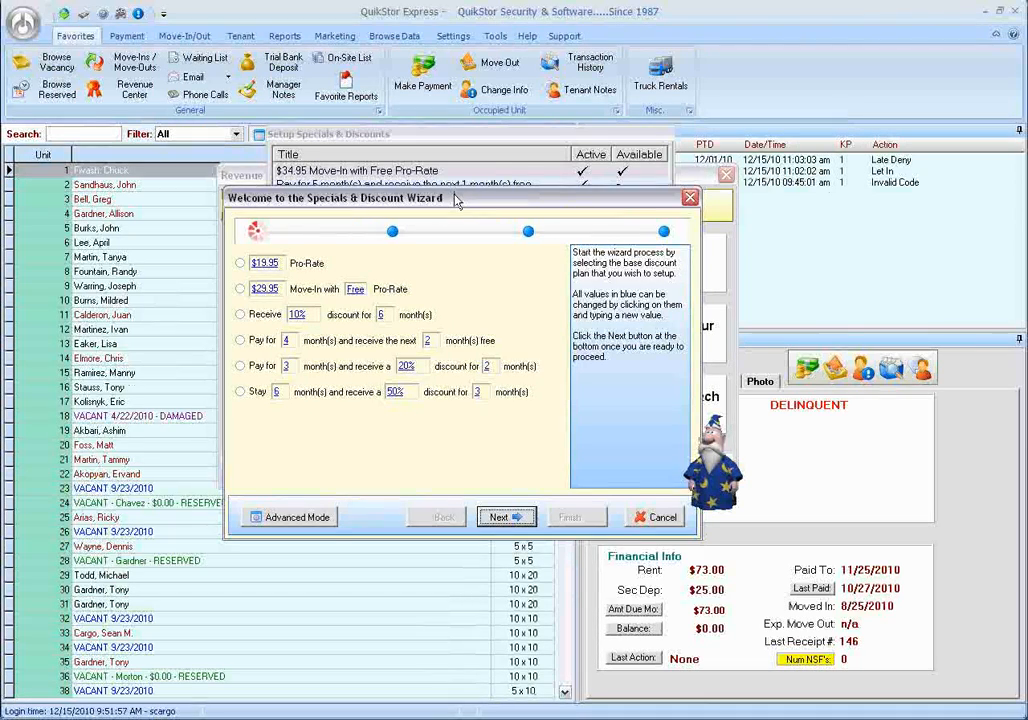
left_click_drag(455, 199, 455, 212)
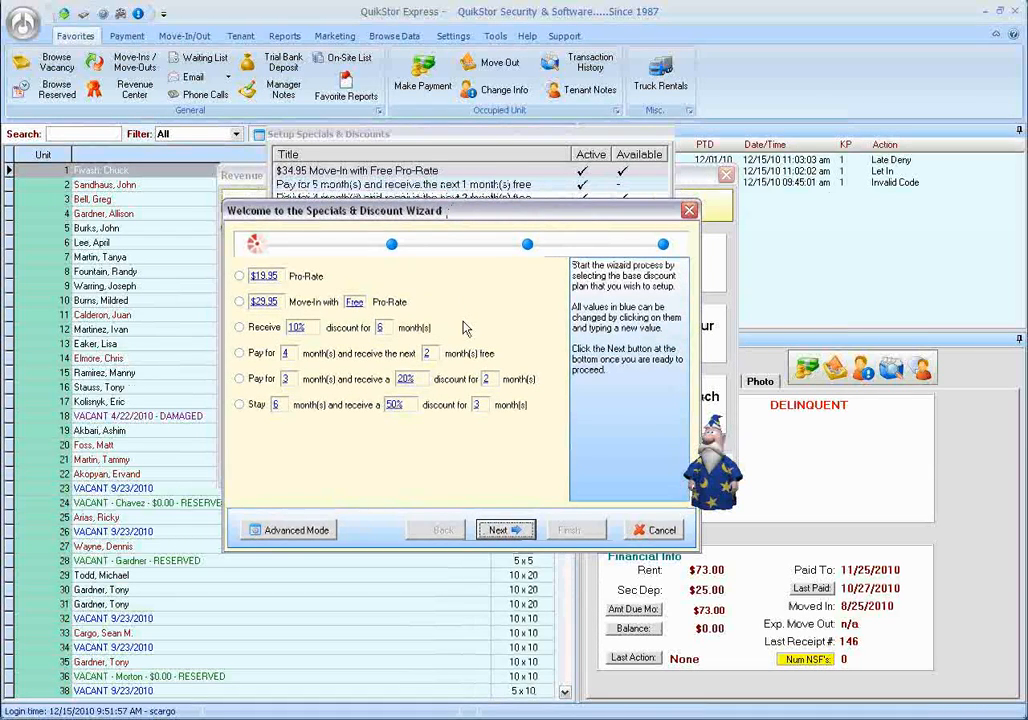
left_click(240, 330)
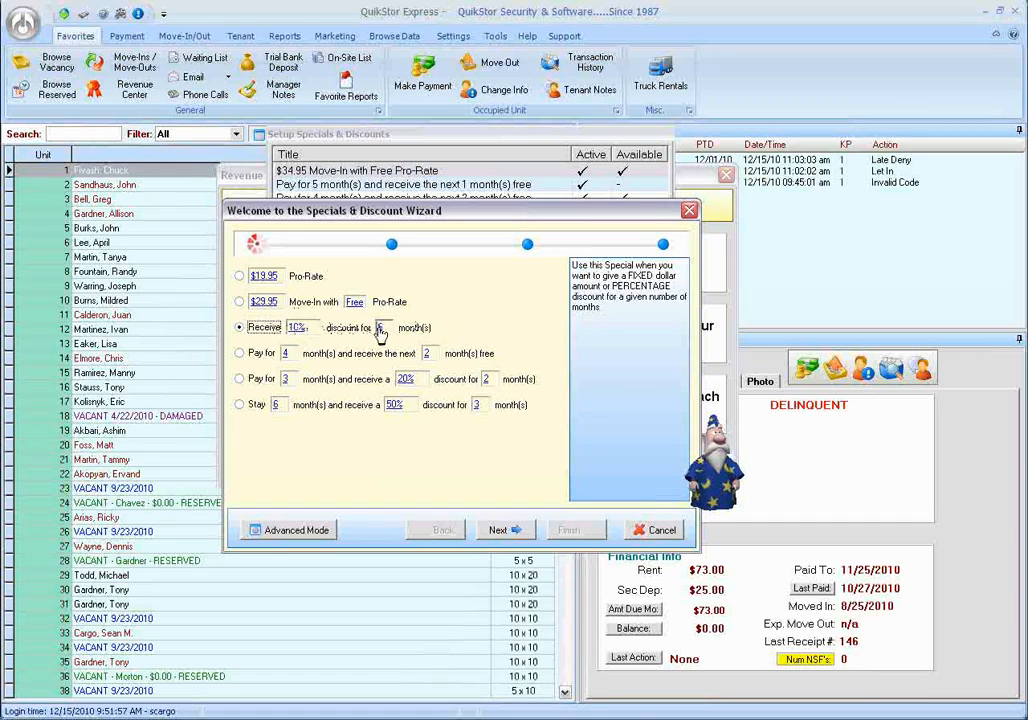
left_click(295, 328)
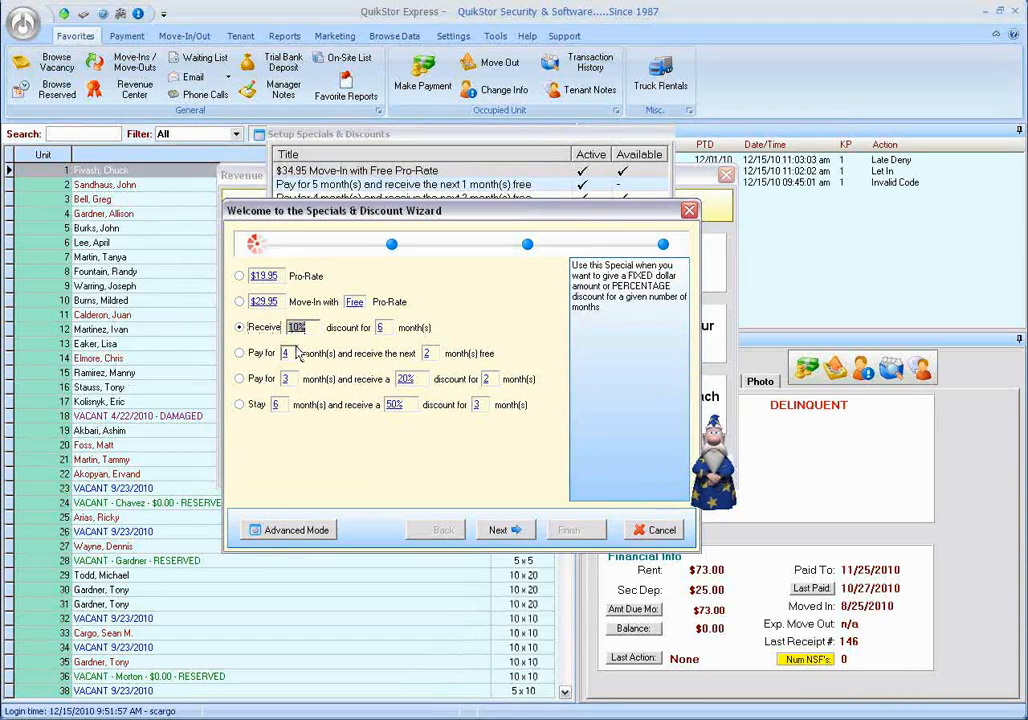
type("15")
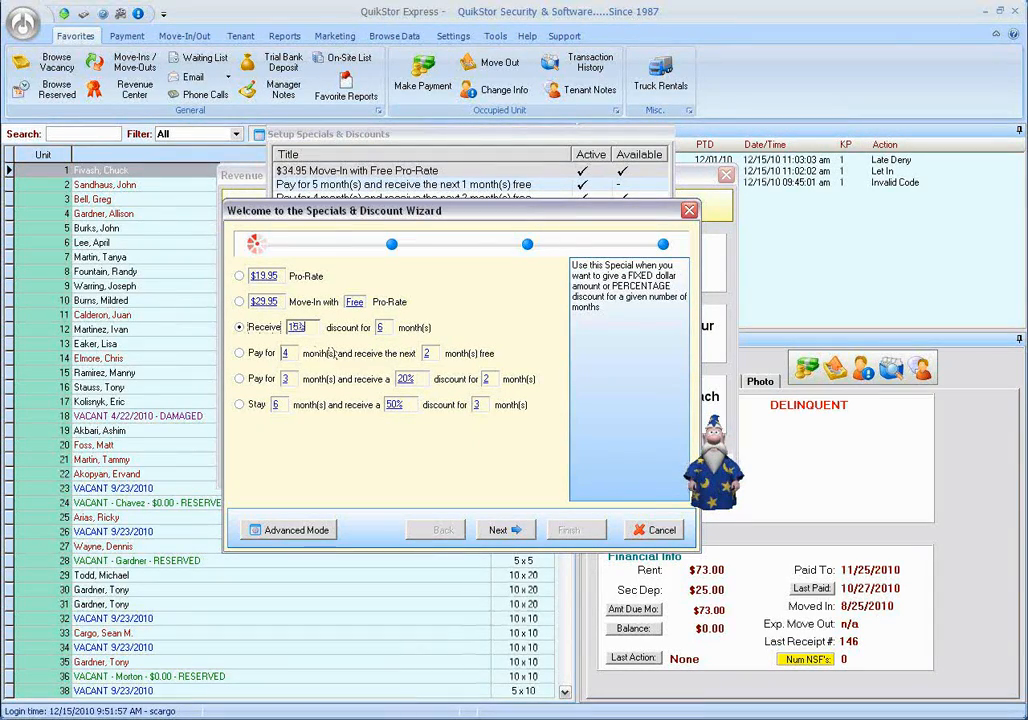
key("Tab")
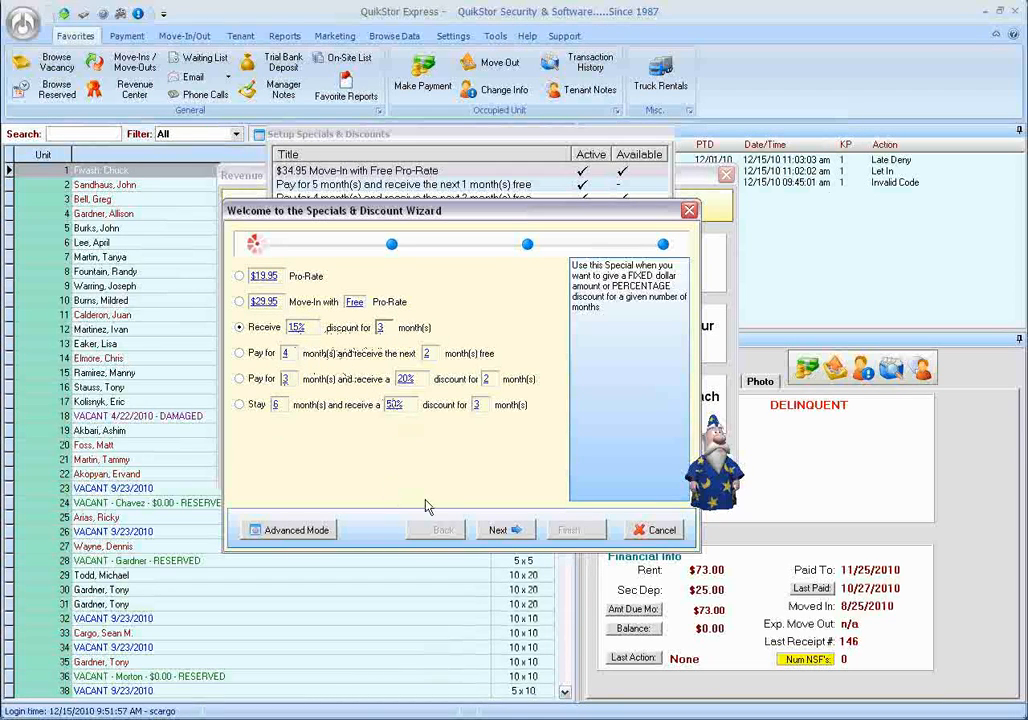
left_click(505, 530)
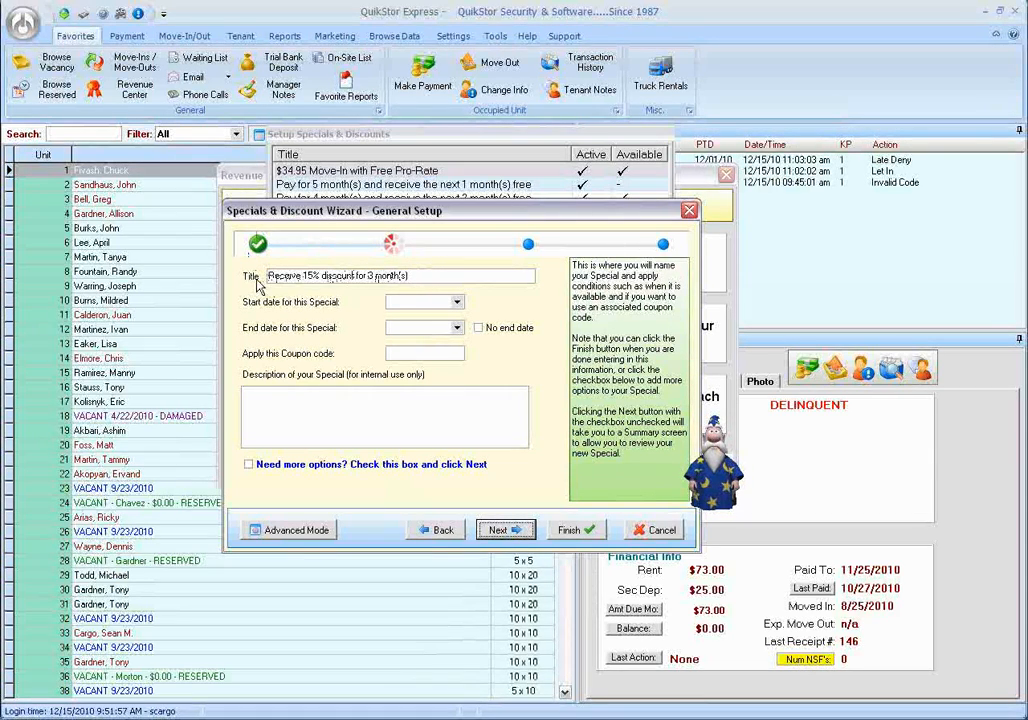
Keep the suggested title and set the special's start date to today, 12/15/2010
mouse_move(420, 279)
left_mouse_down()
mouse_move(252, 279)
mouse_move(412, 277)
left_mouse_up()
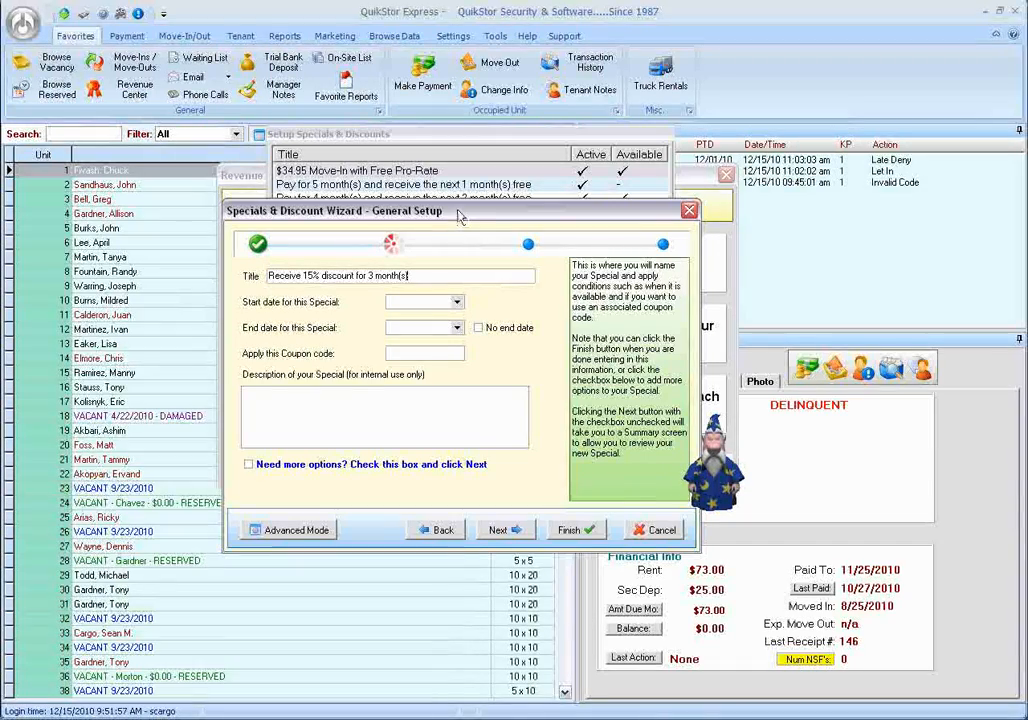
left_click_drag(460, 216, 463, 202)
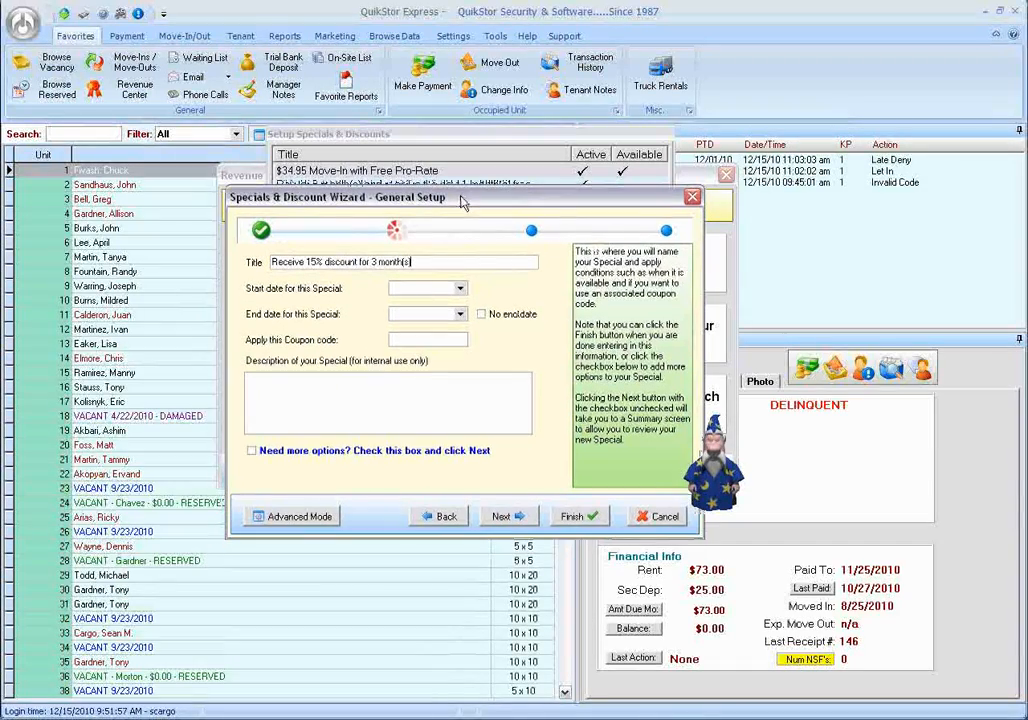
left_click(460, 289)
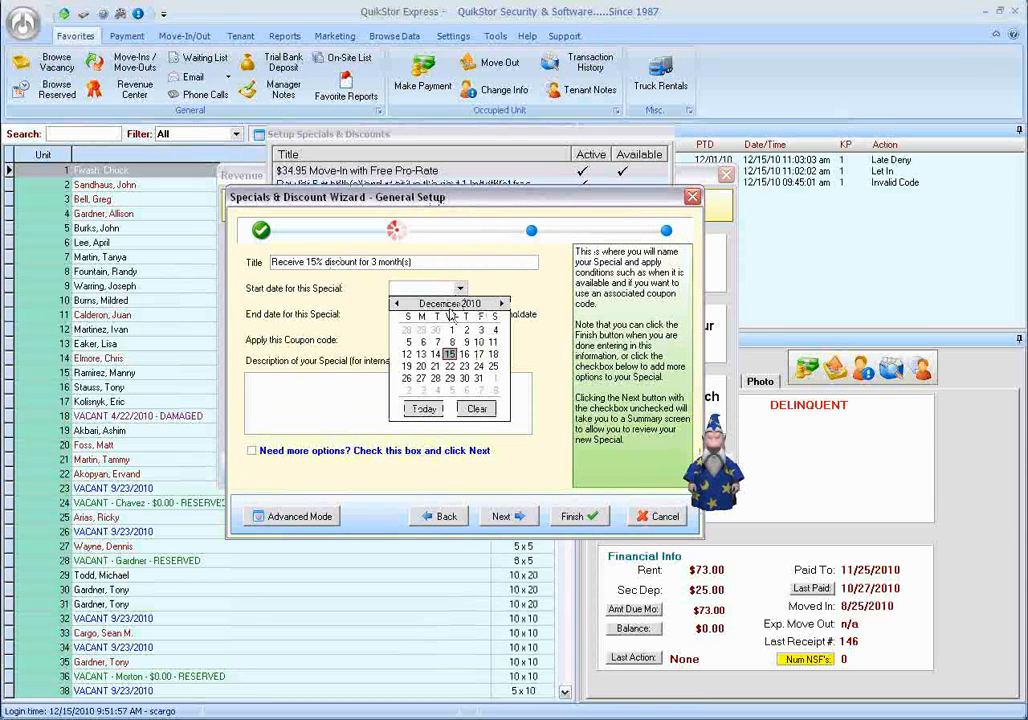
left_click(423, 408)
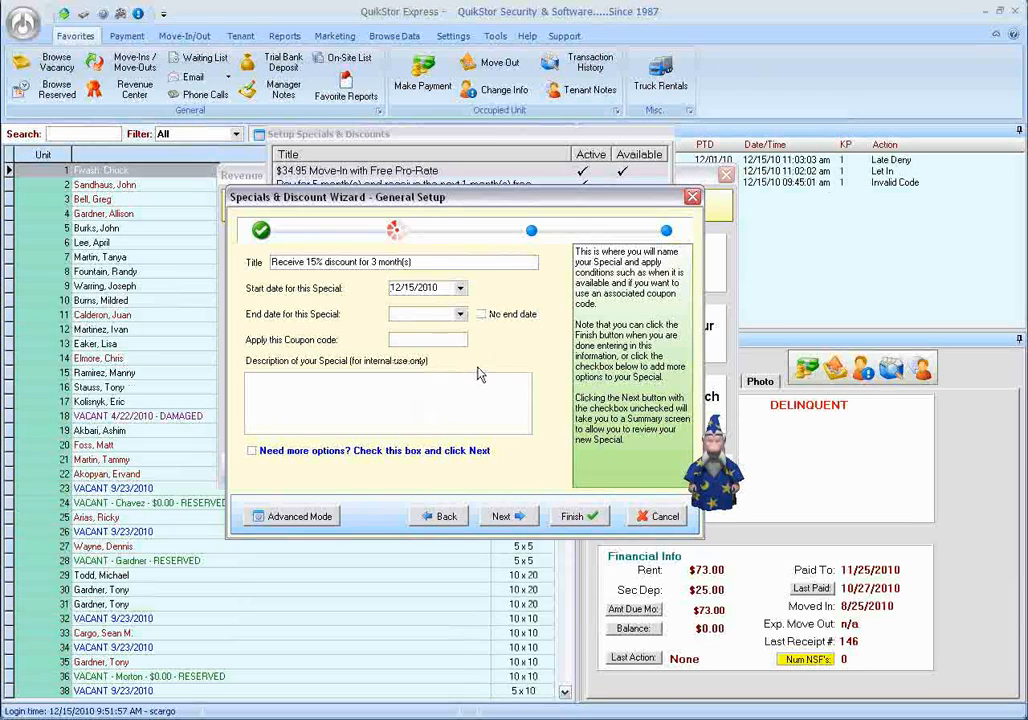
left_click(460, 288)
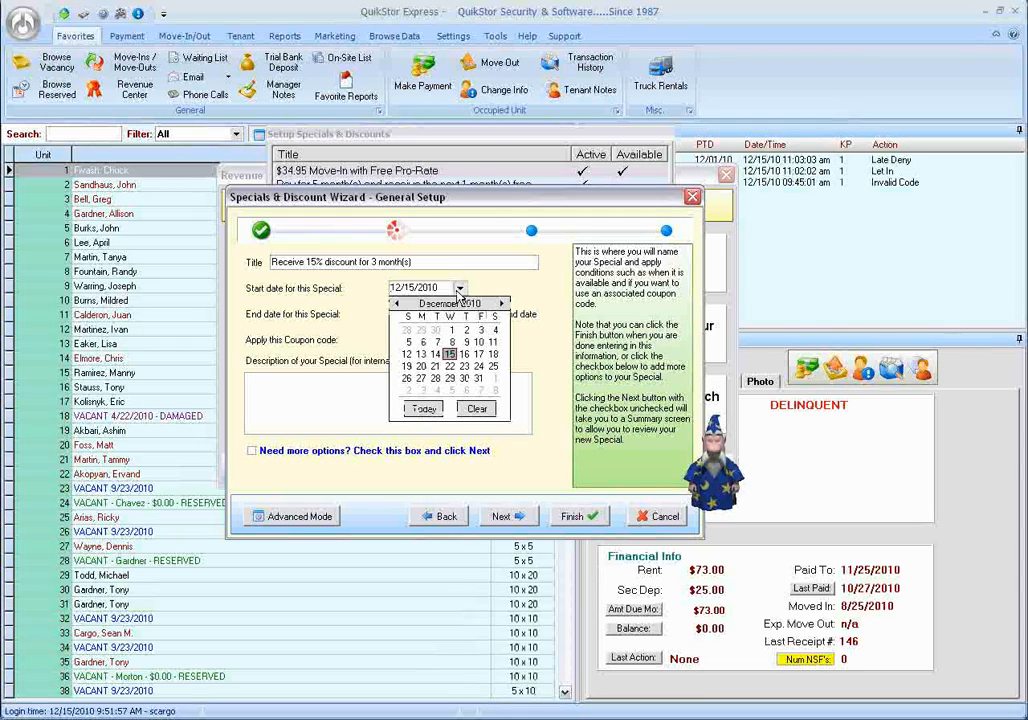
left_click(502, 304)
left_click(502, 304)
left_click(502, 304)
left_click(502, 304)
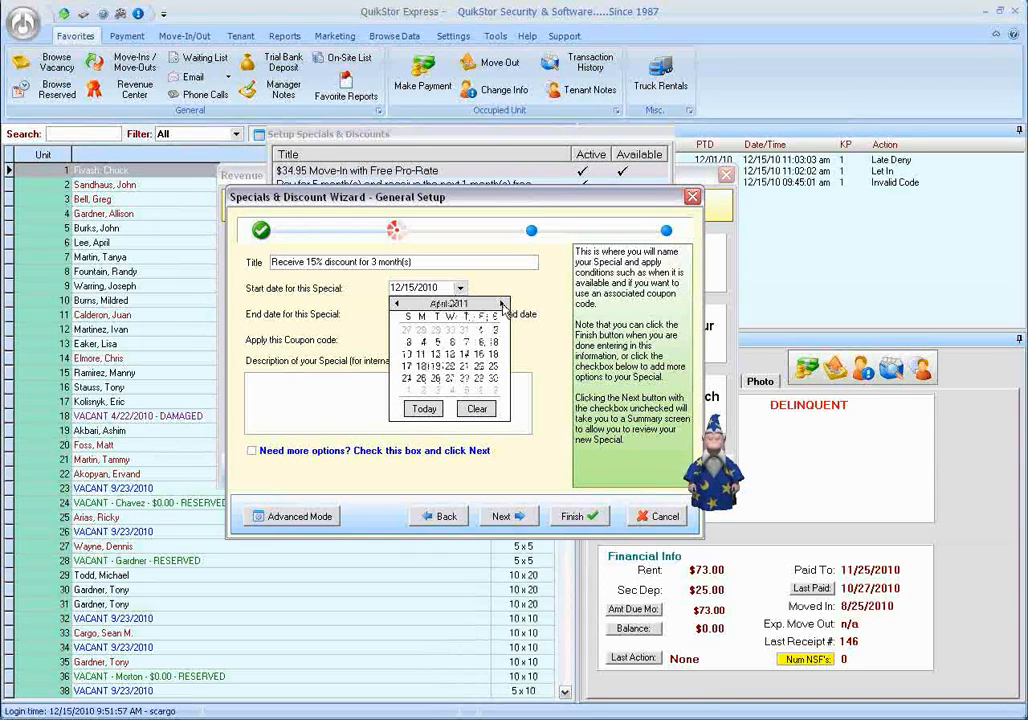
left_click(397, 305)
left_click(397, 305)
left_click(397, 305)
left_click(397, 305)
left_click(424, 408)
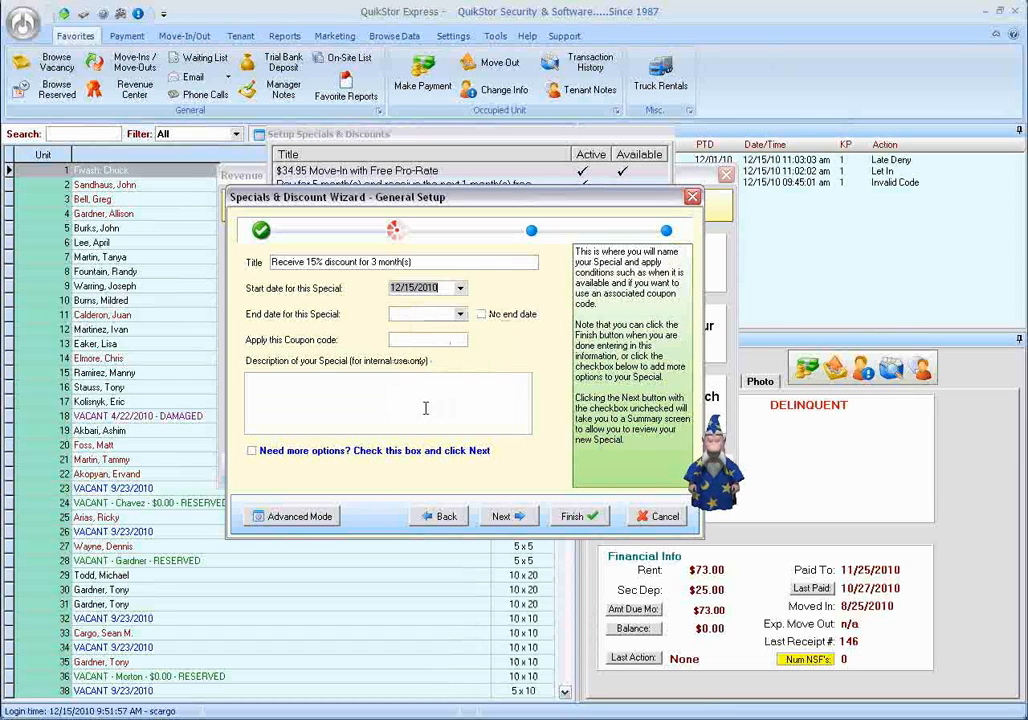
Give the special no end date and set its coupon code to QSS153
left_click(460, 315)
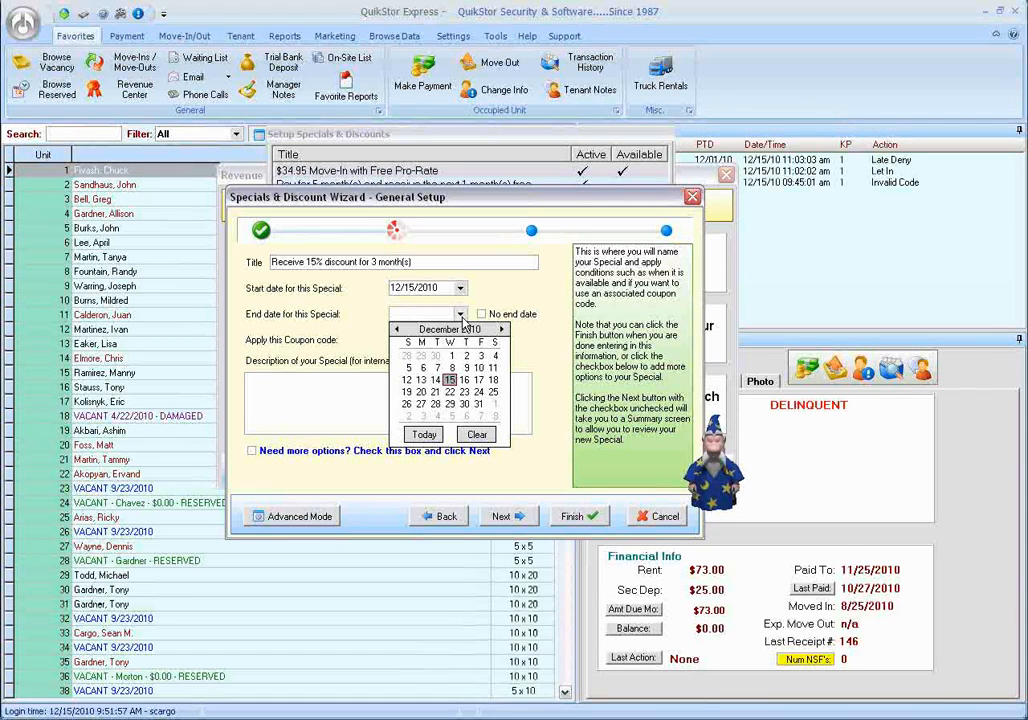
left_click(460, 315)
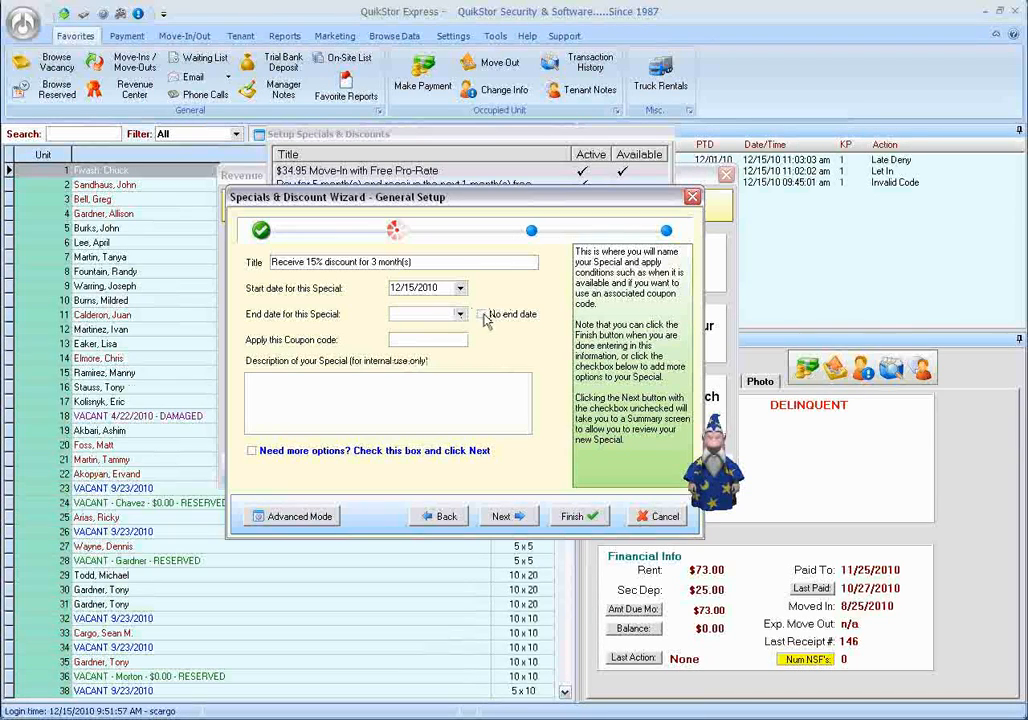
left_click(481, 315)
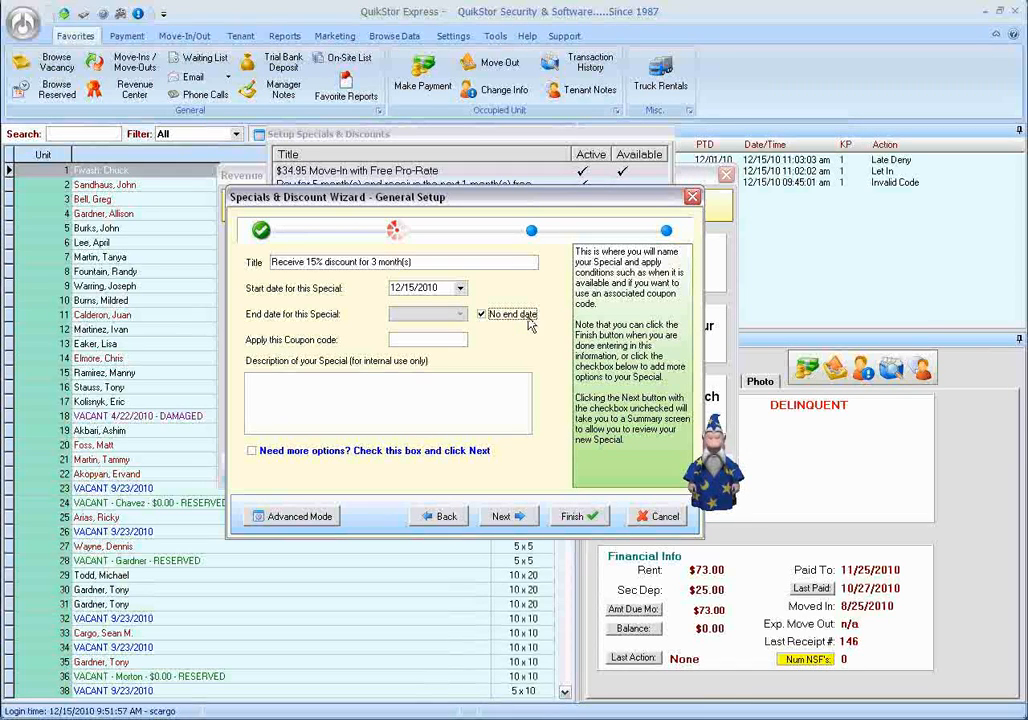
left_click_drag(497, 197, 500, 176)
left_click(404, 318)
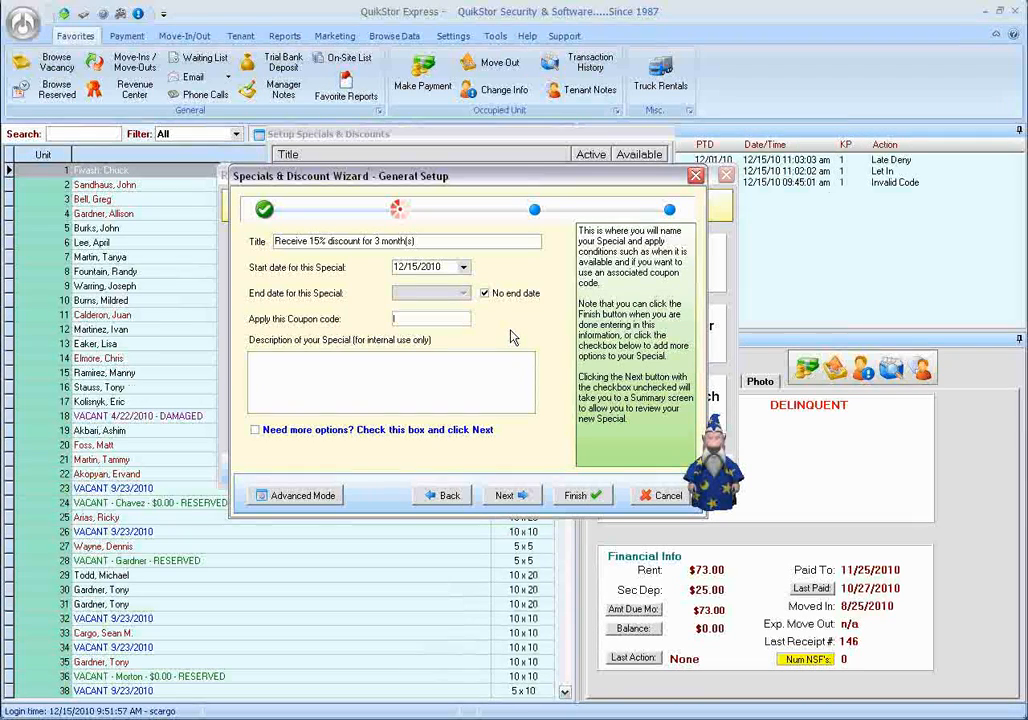
type("QSS153")
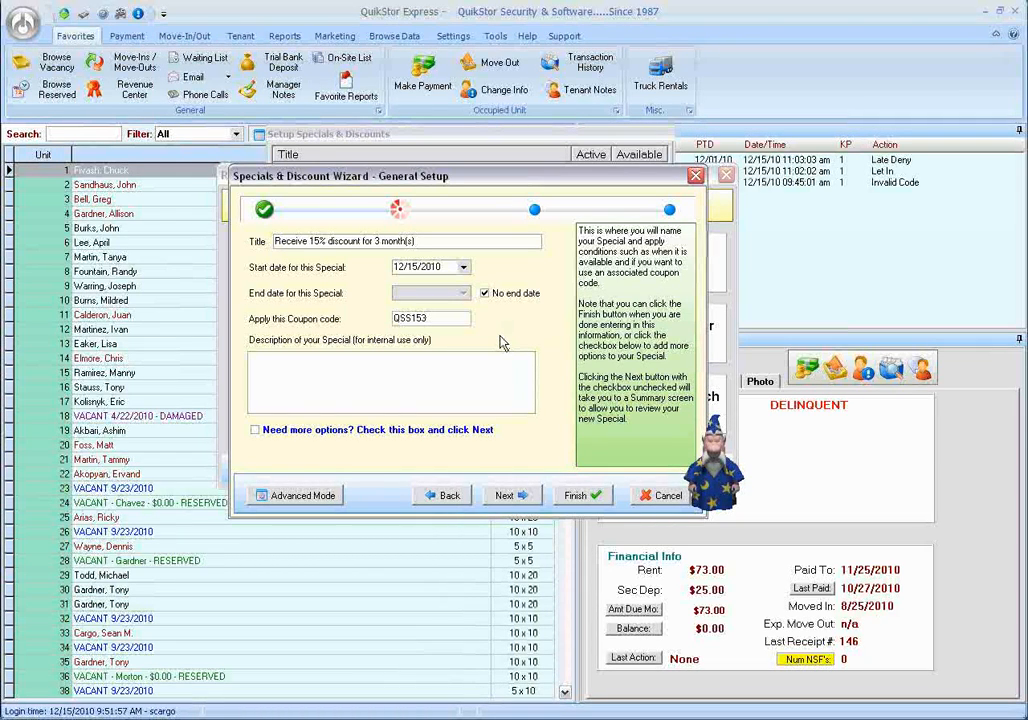
Request more options for the special, keep the default options with every weekday available, and complete the wizard
left_click(255, 431)
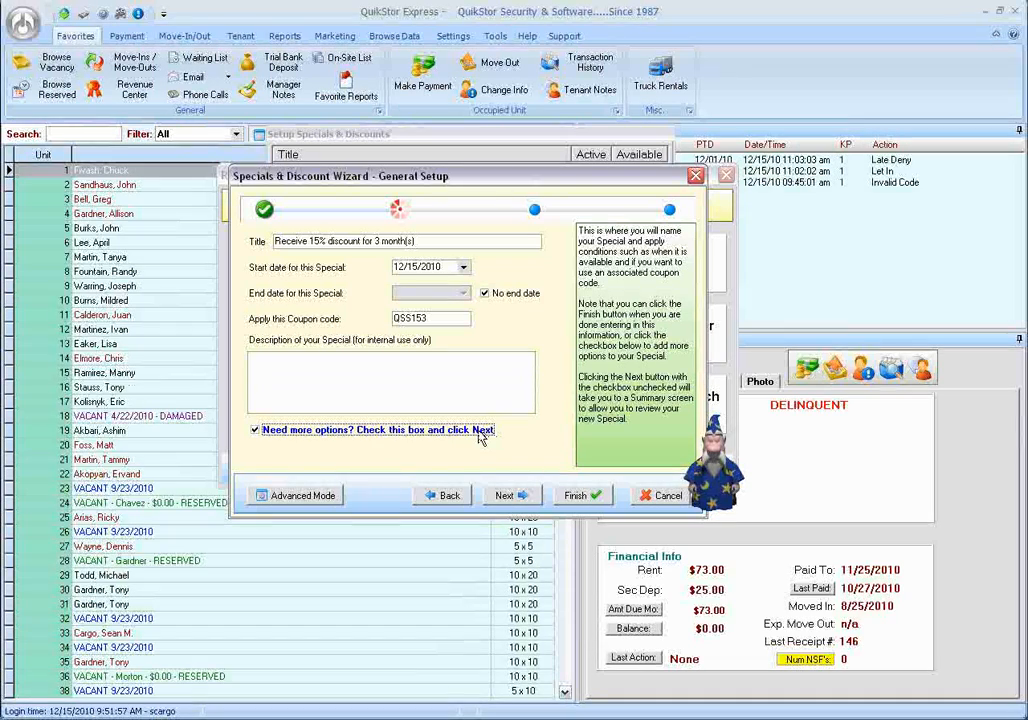
left_click(514, 497)
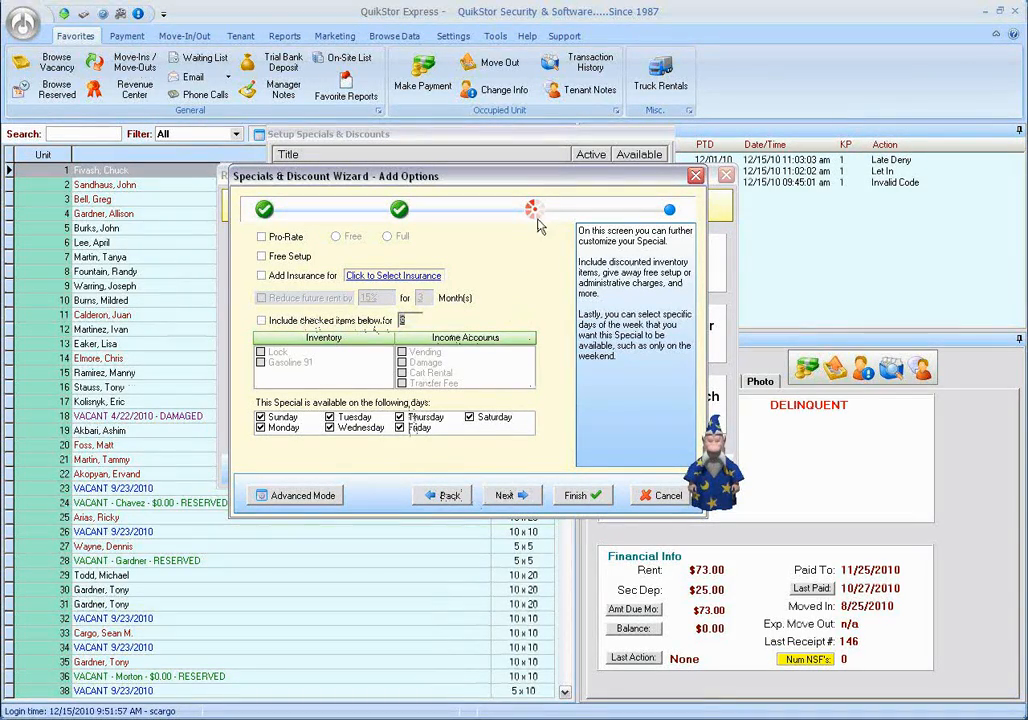
left_click(516, 502)
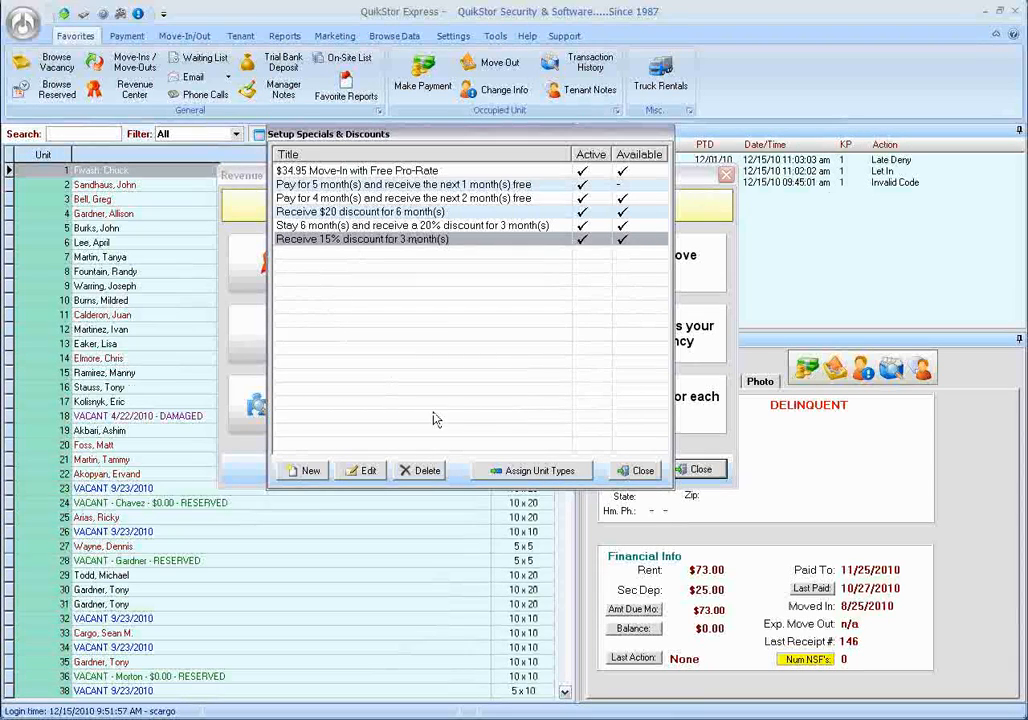
Assign the 15% discount special to unit types 6 and 2, both 5 x 10 climate units, and leave the Revenue Center
left_click(511, 478)
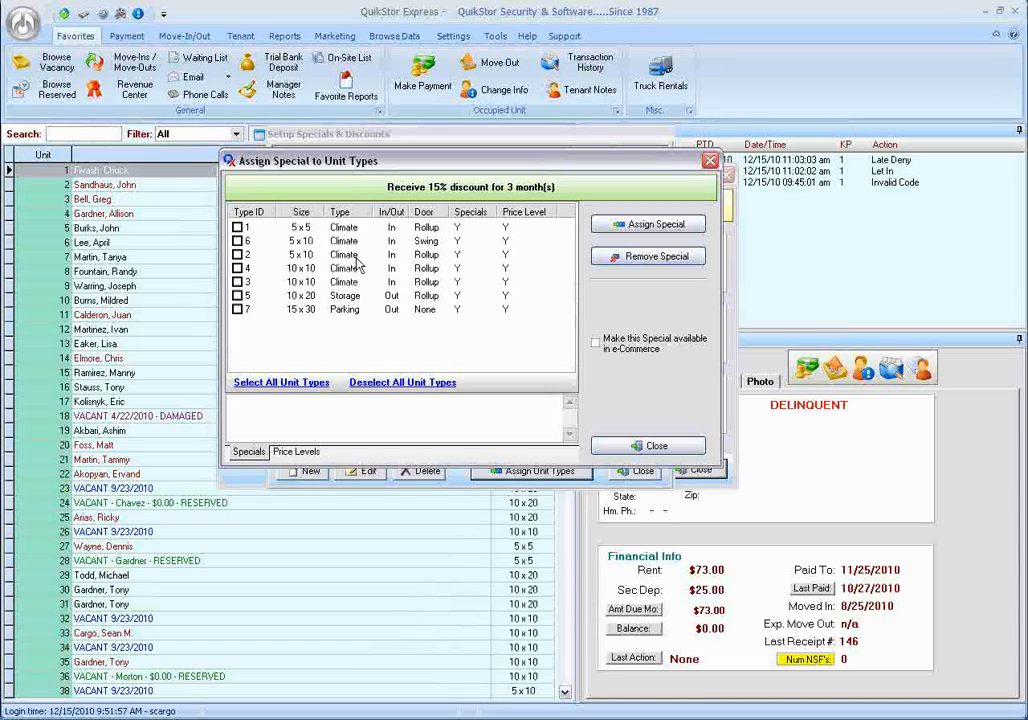
left_click(237, 242)
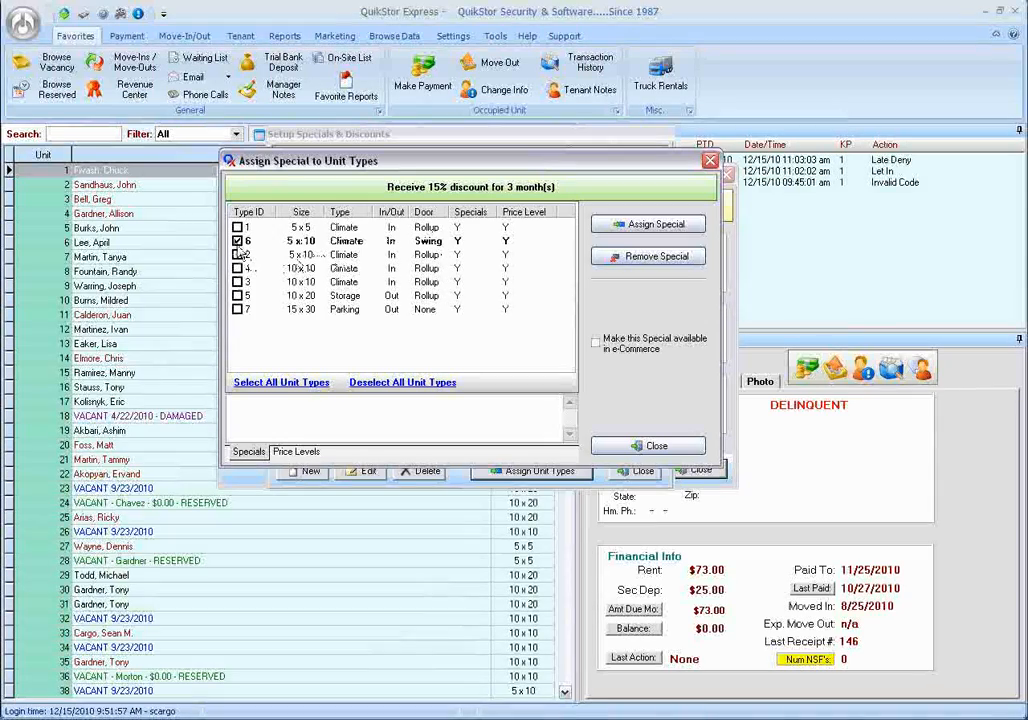
left_click(237, 255)
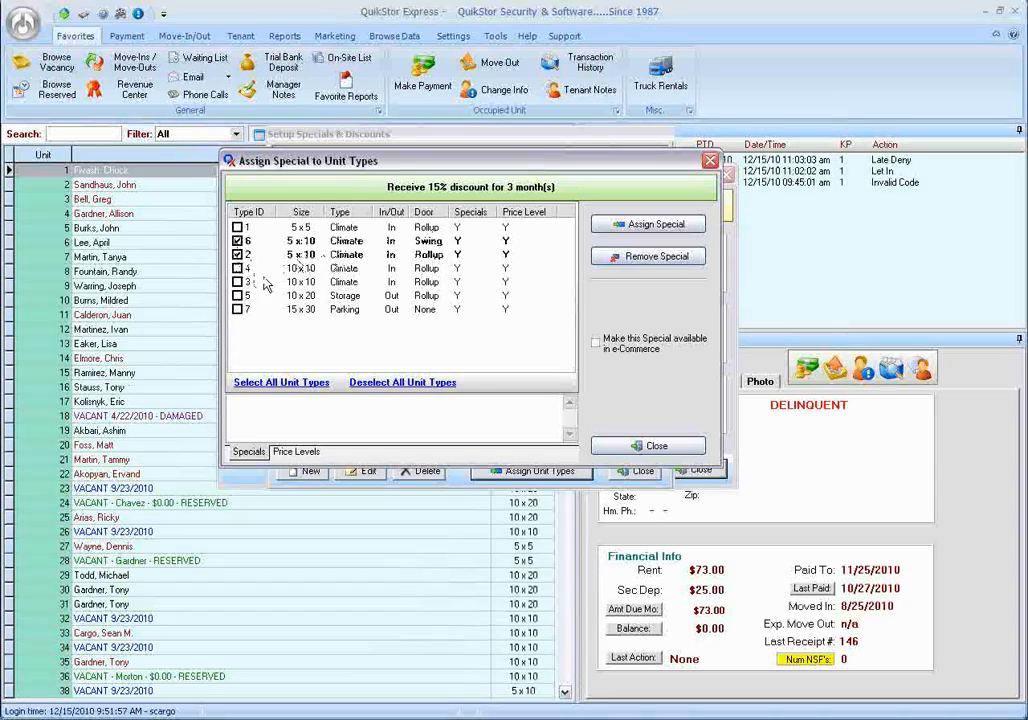
left_click(629, 226)
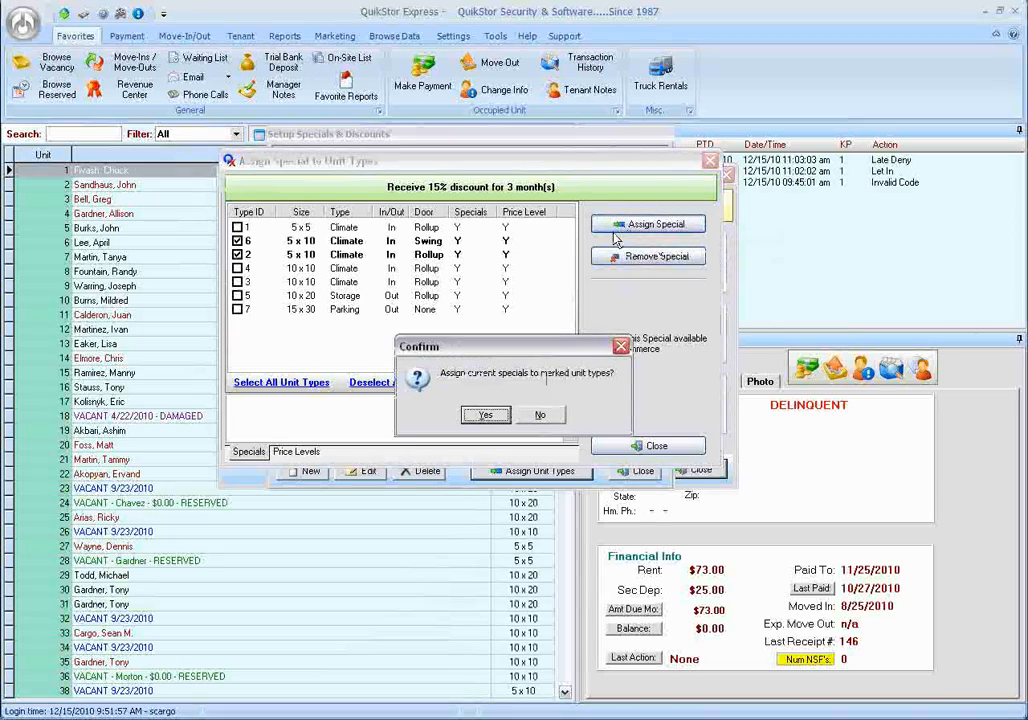
left_click(487, 418)
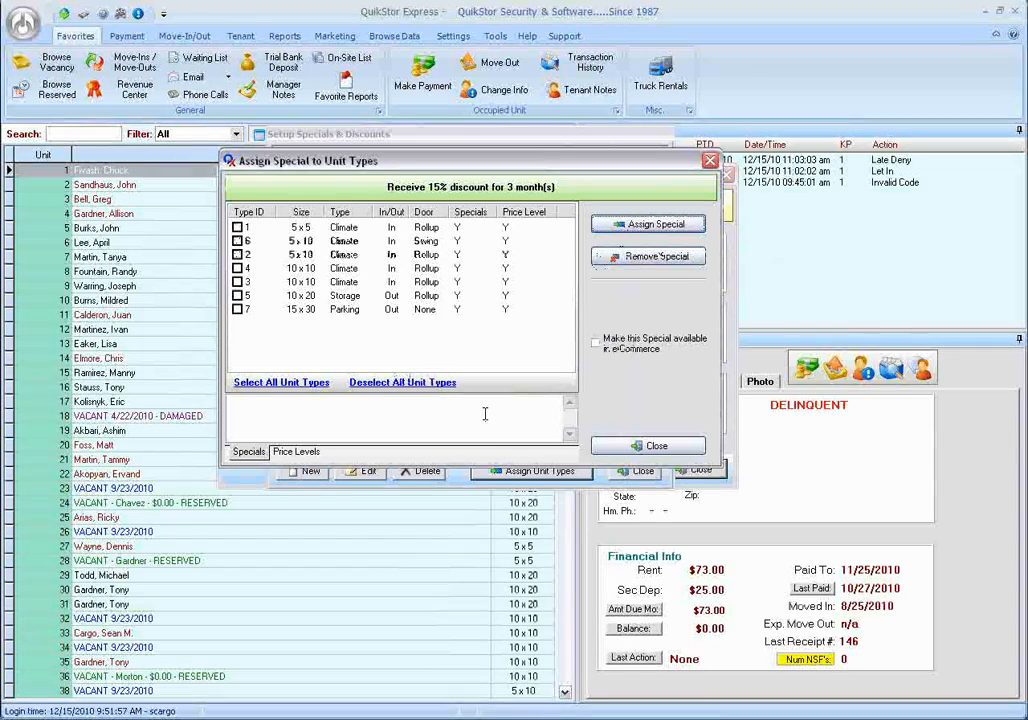
left_click(617, 446)
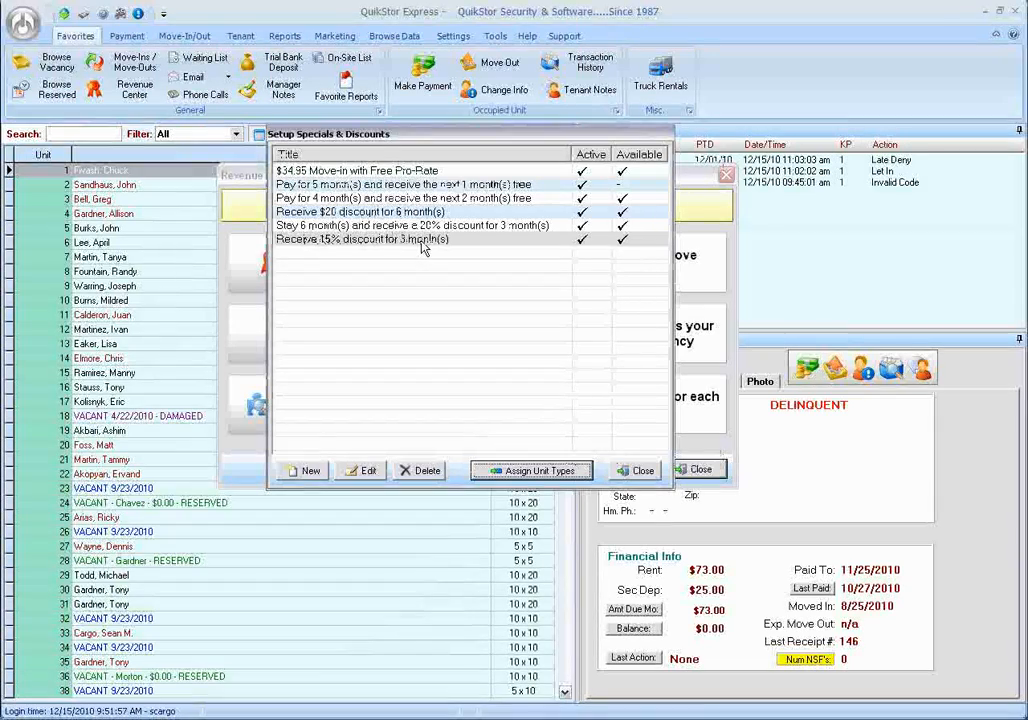
left_click(638, 471)
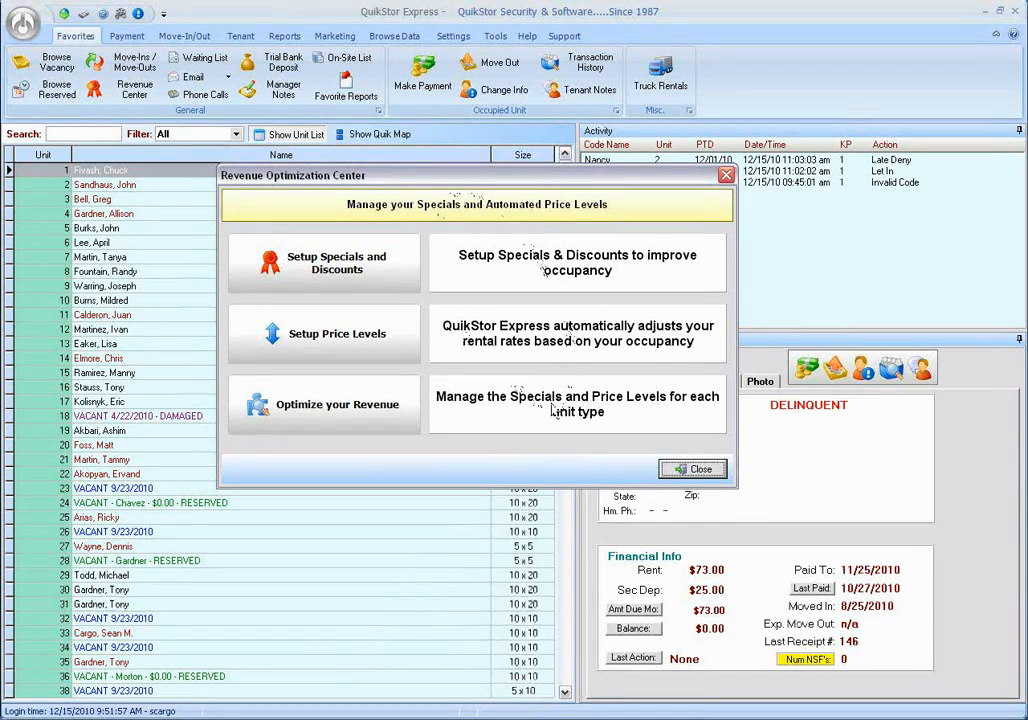
left_click(690, 469)
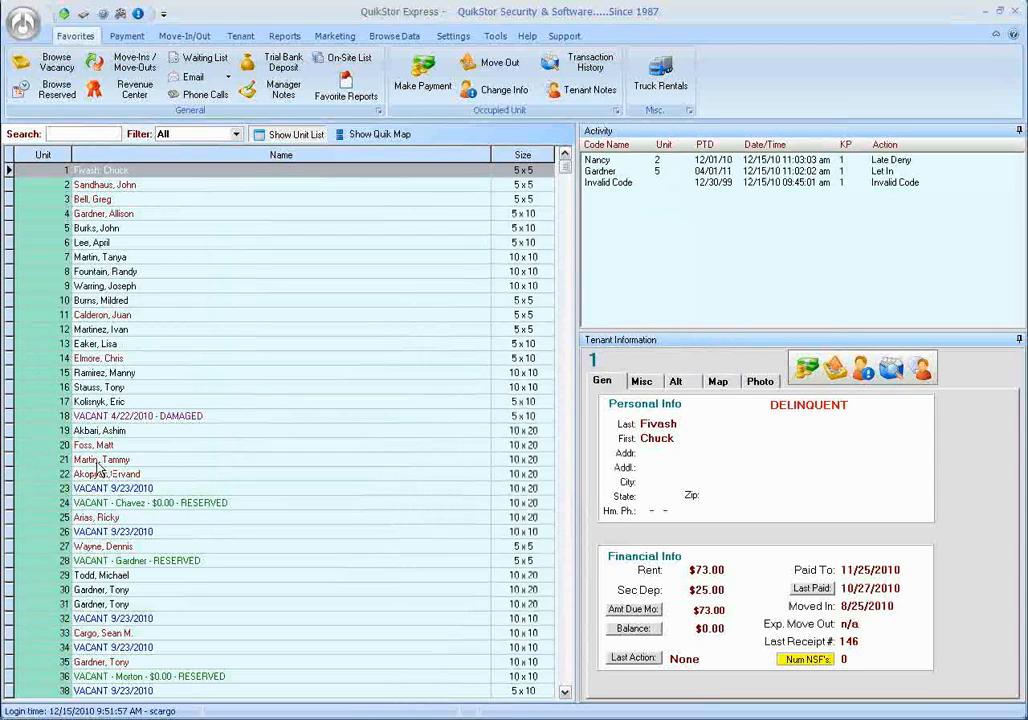
Go to vacant unit 26 in the unit list and check whether a special is available for it
key("Down")
key("Down")
key("Down")
key("Down")
key("Down")
key("Down")
key("Down")
key("Down")
key("Down")
key("Down")
key("Down")
key("Down")
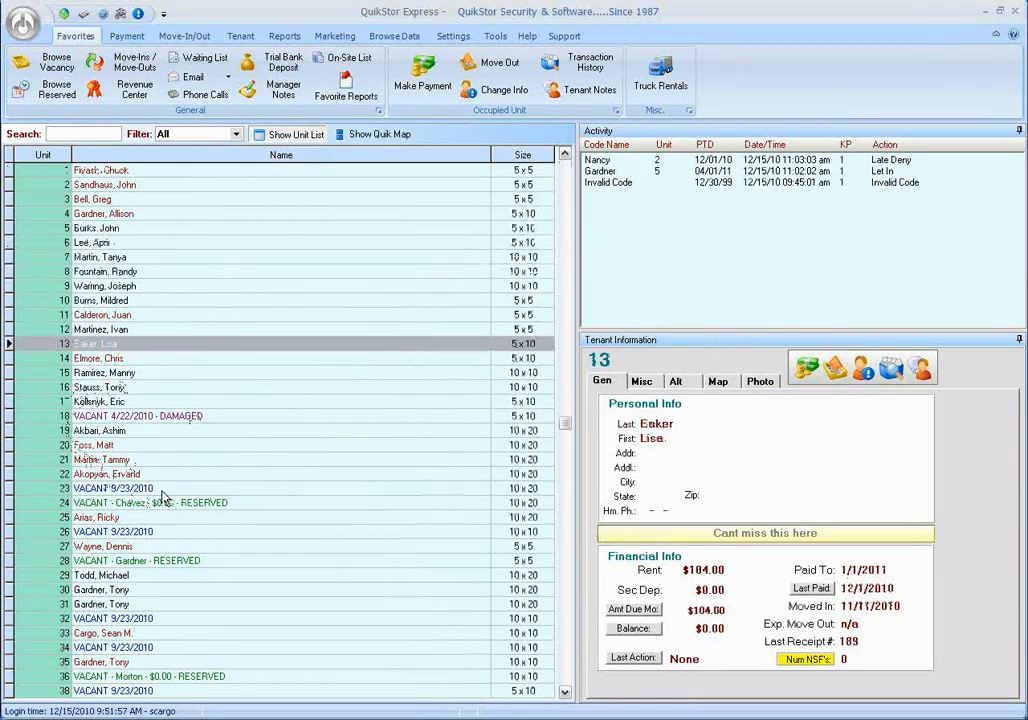
left_click(117, 534)
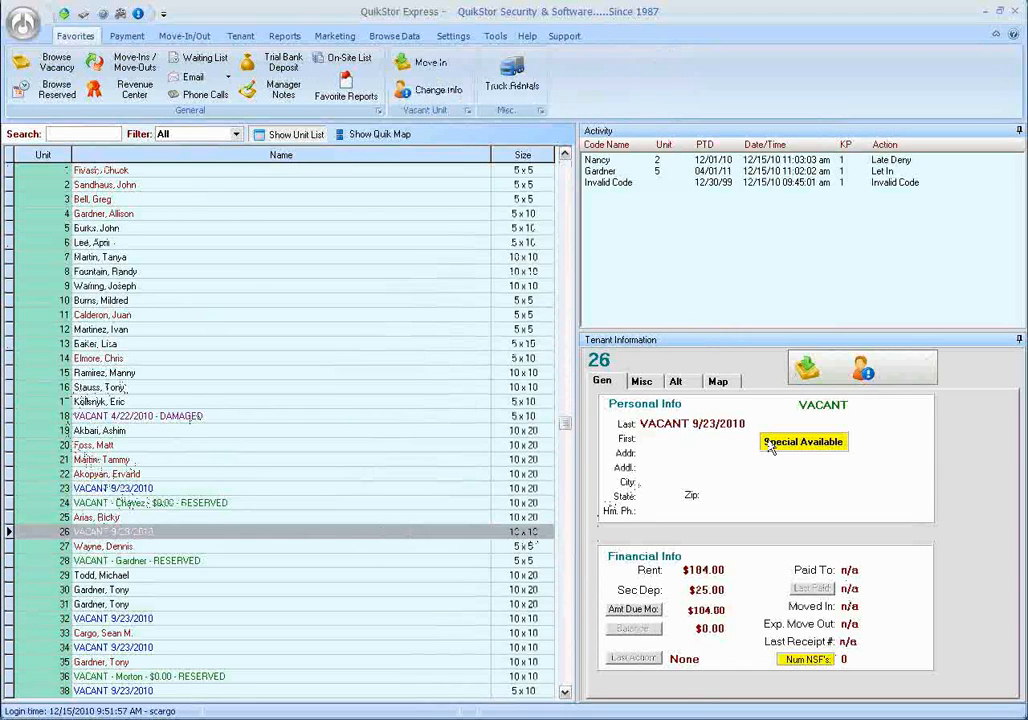
mouse_move(782, 448)
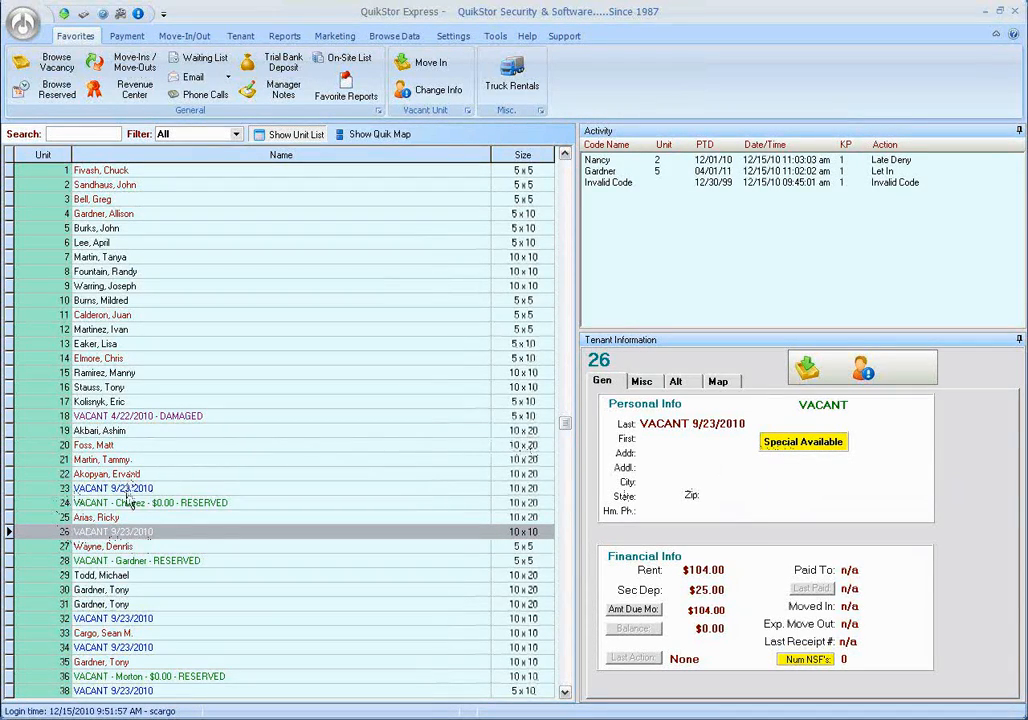
Preview the 4-month prepayment special in the financial details of unit 26's move-in, cancel the move-in and check vacant unit 23
right_click(113, 536)
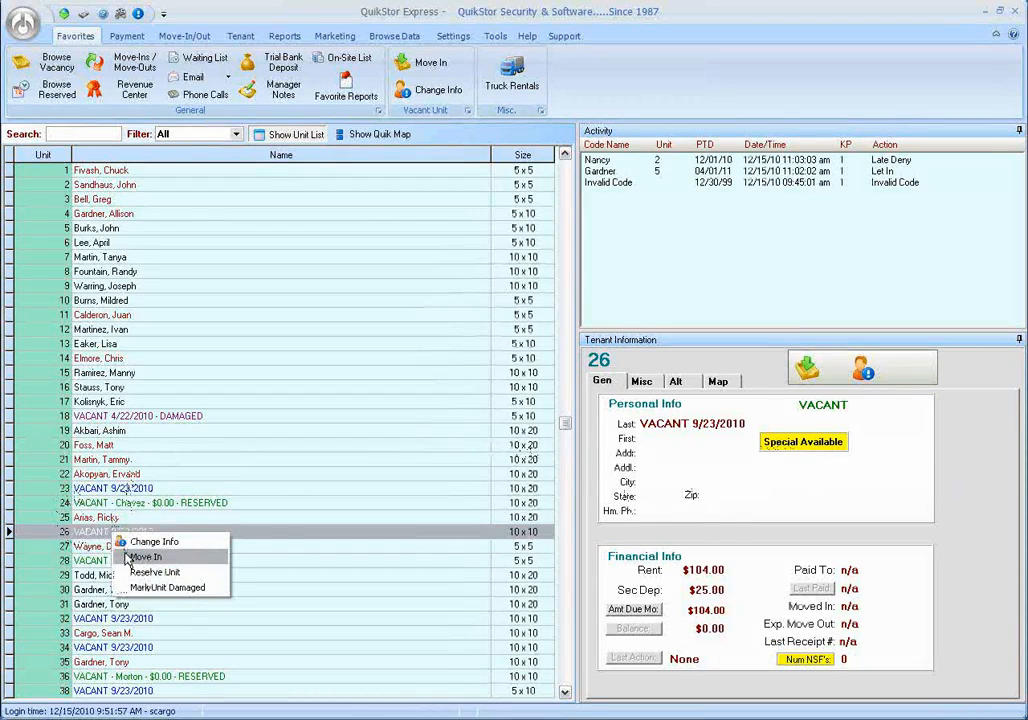
left_click(140, 557)
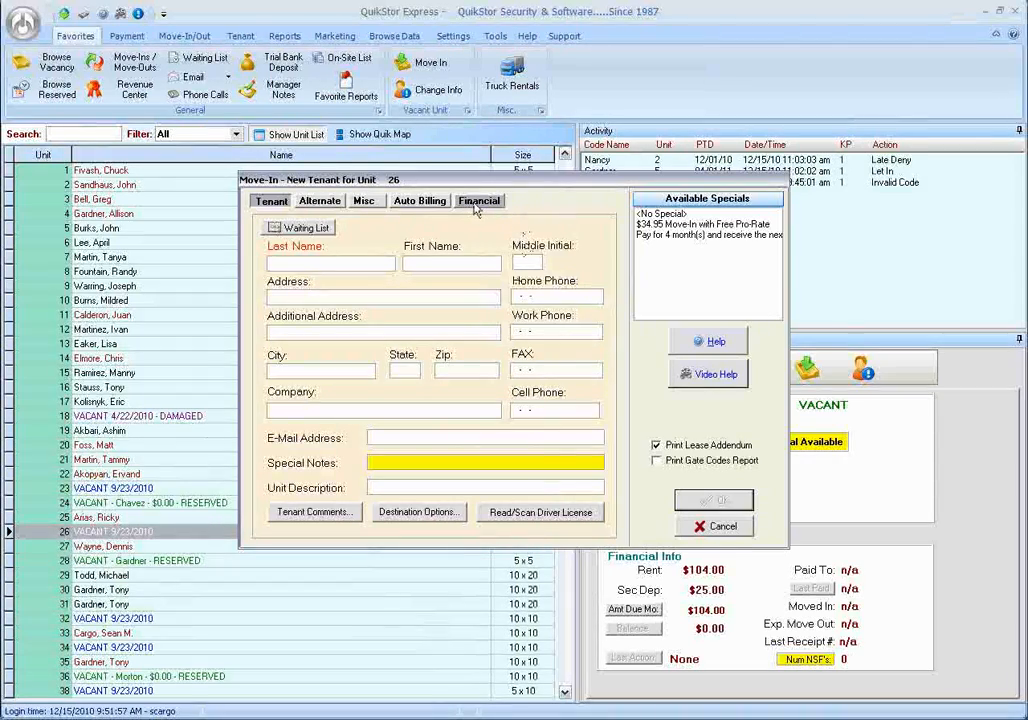
left_click(478, 203)
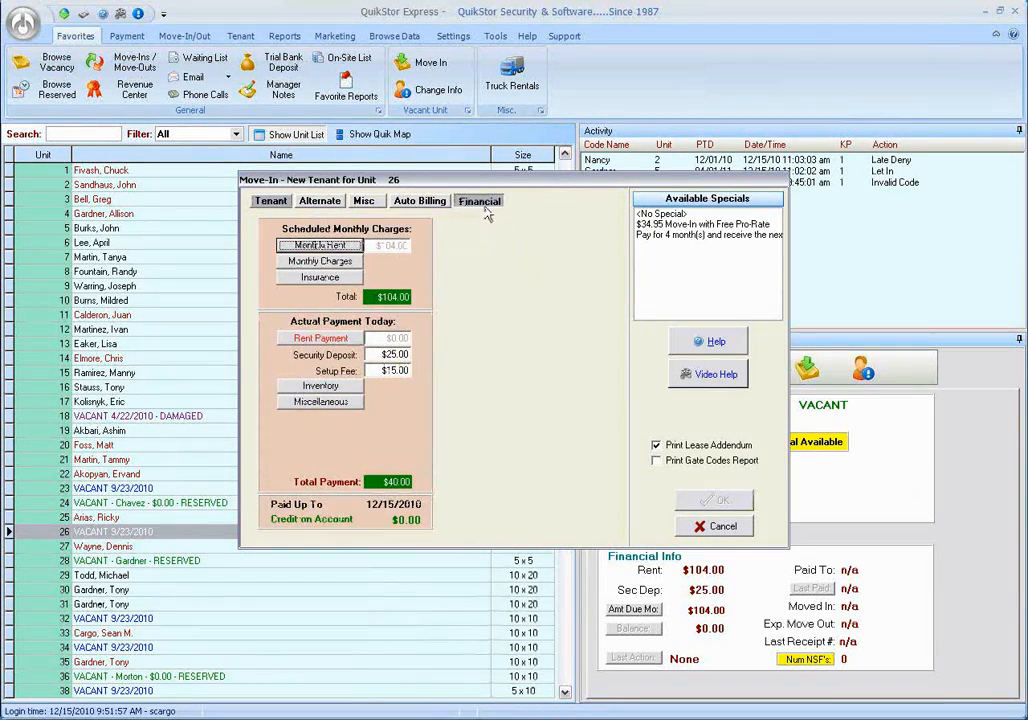
left_click(670, 238)
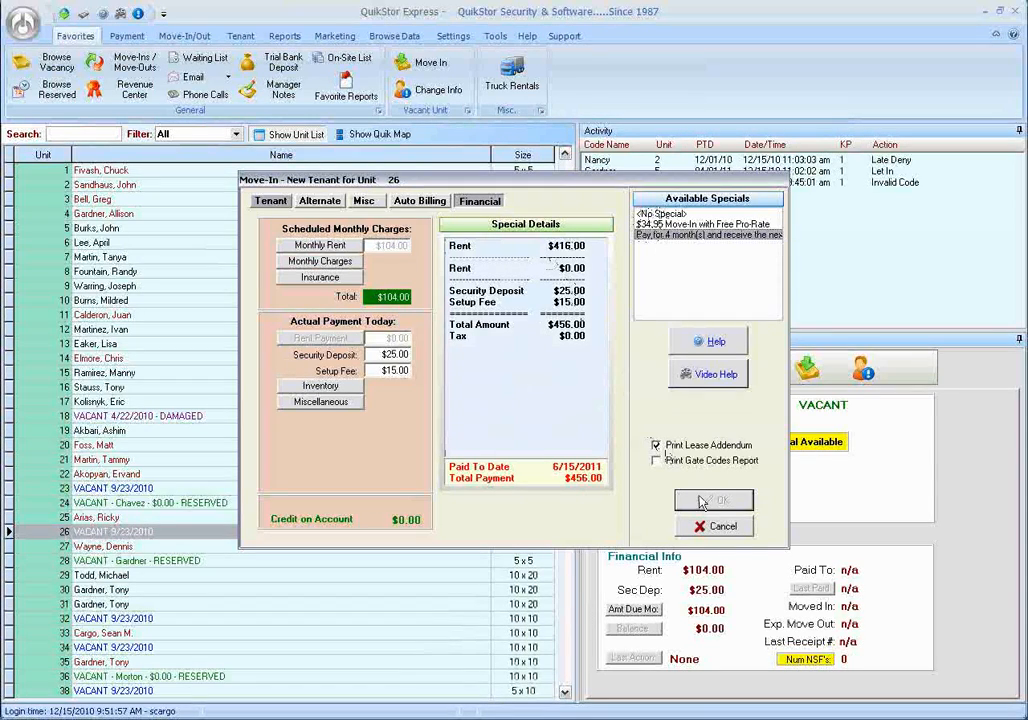
left_click(703, 528)
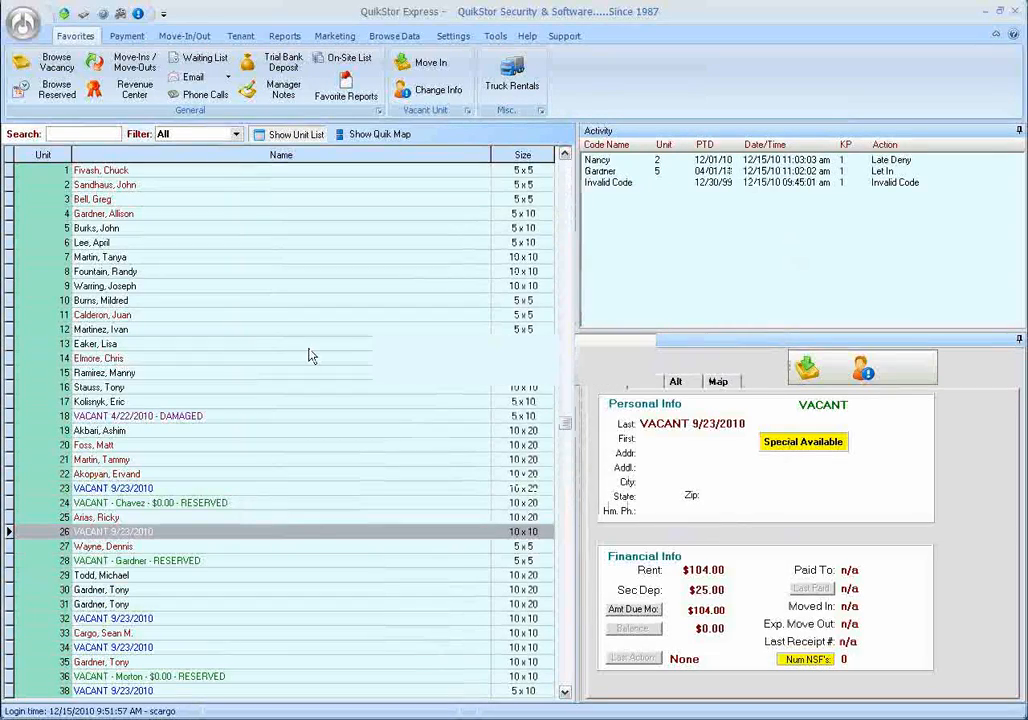
left_click(140, 488)
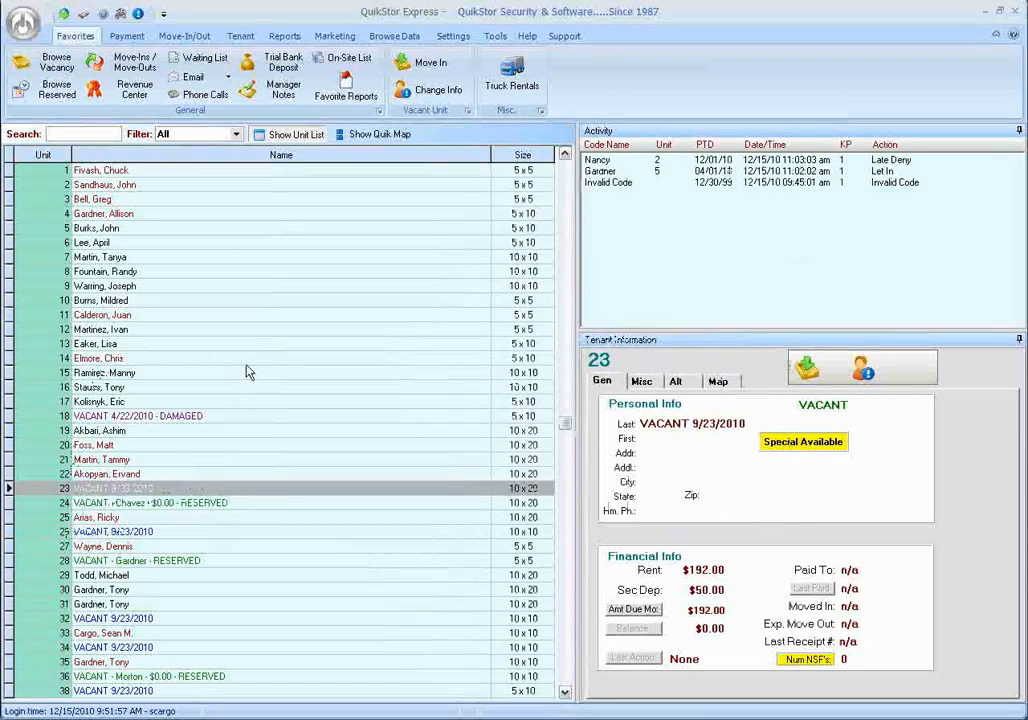
Start a new special from the Revenue Center's specials setup and view the explanation of the discount plan based on length of stay
left_click(135, 92)
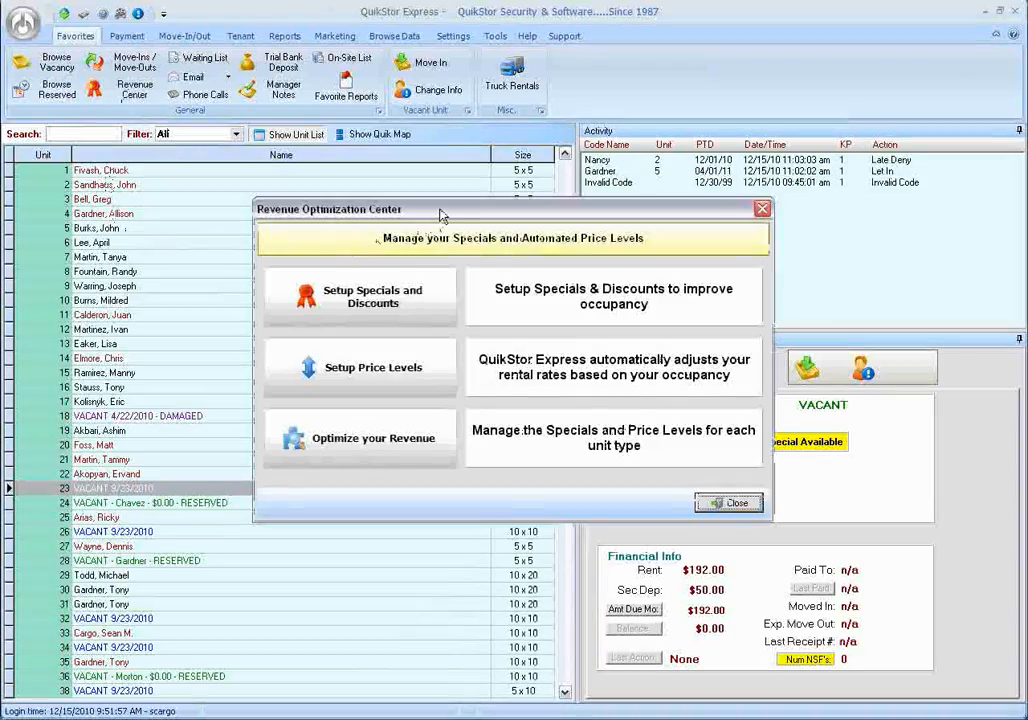
left_click(285, 262)
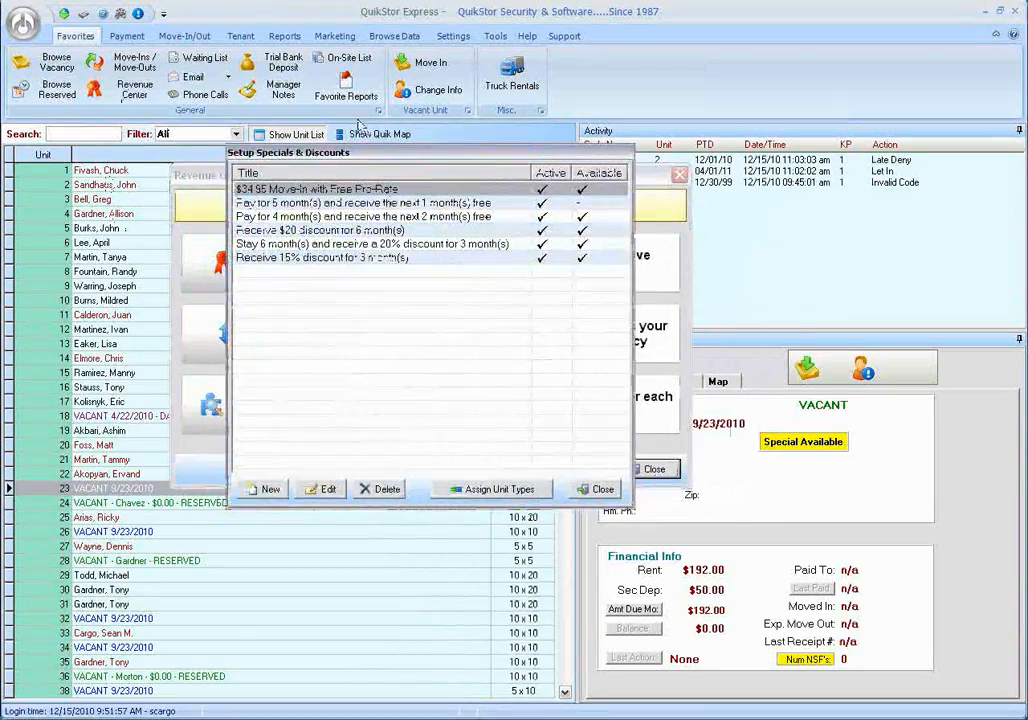
left_click_drag(385, 157, 489, 149)
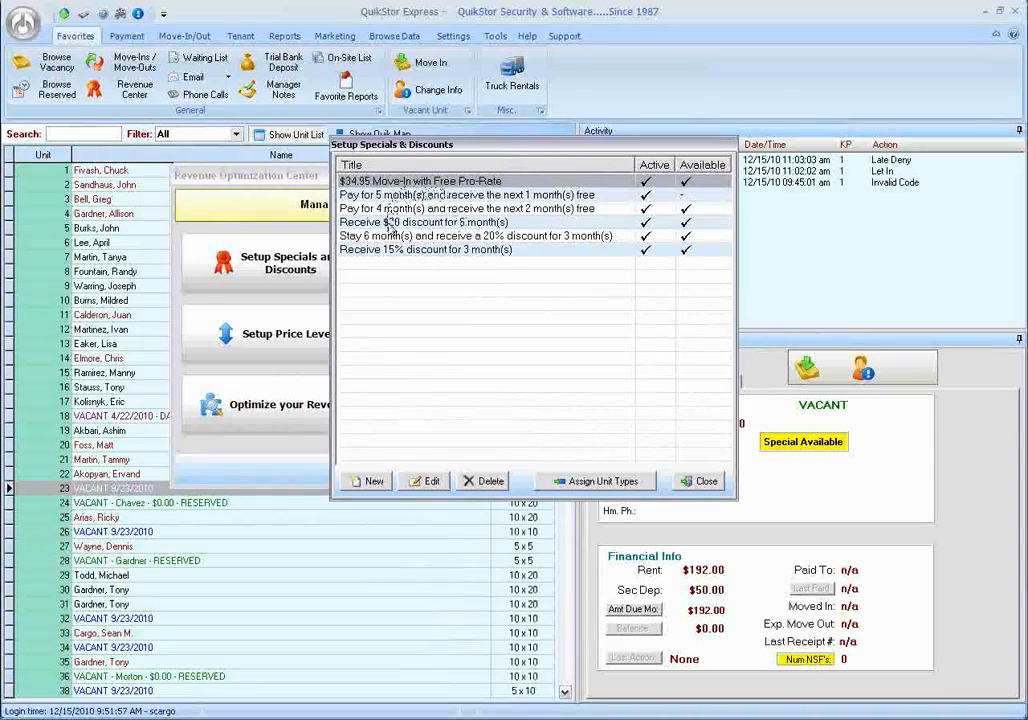
left_click(367, 483)
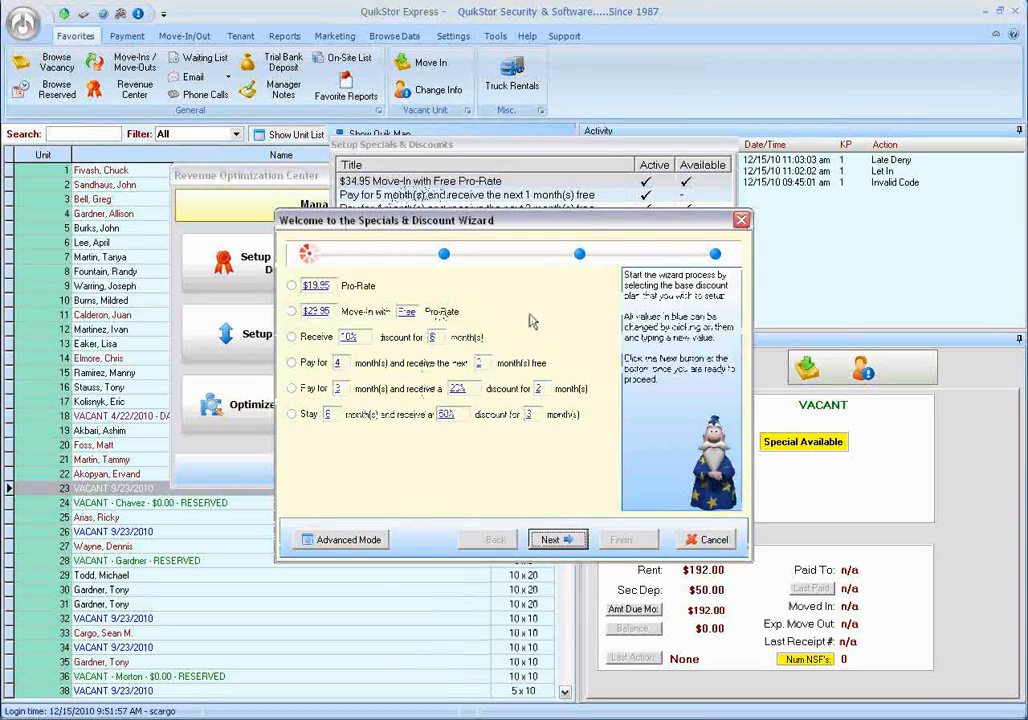
left_click_drag(519, 226, 540, 221)
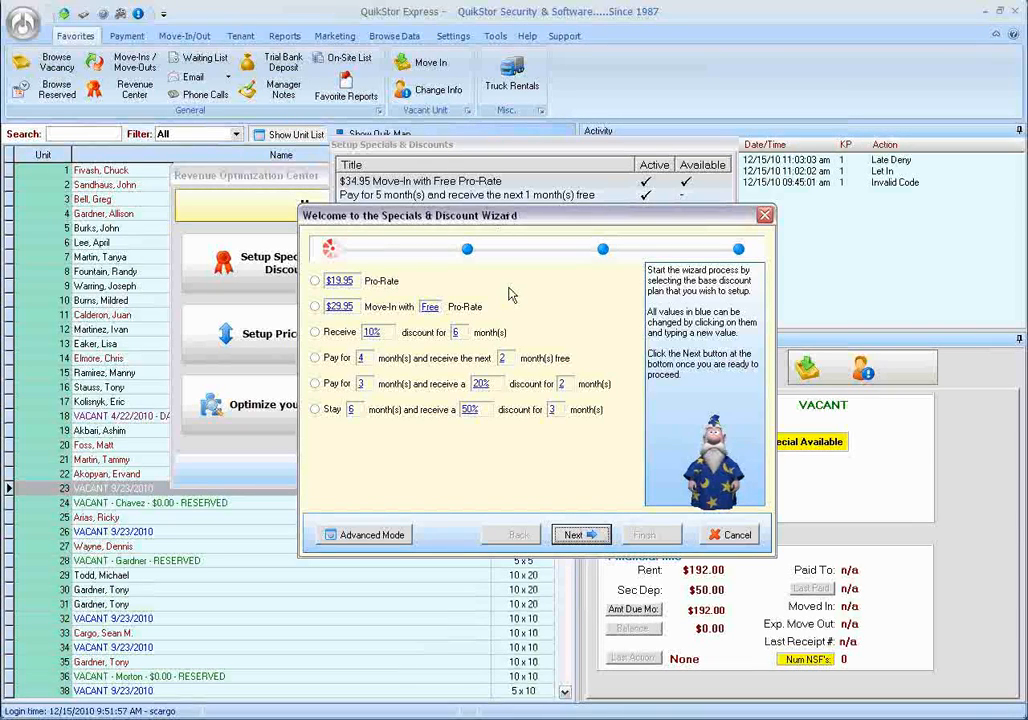
left_click(316, 411)
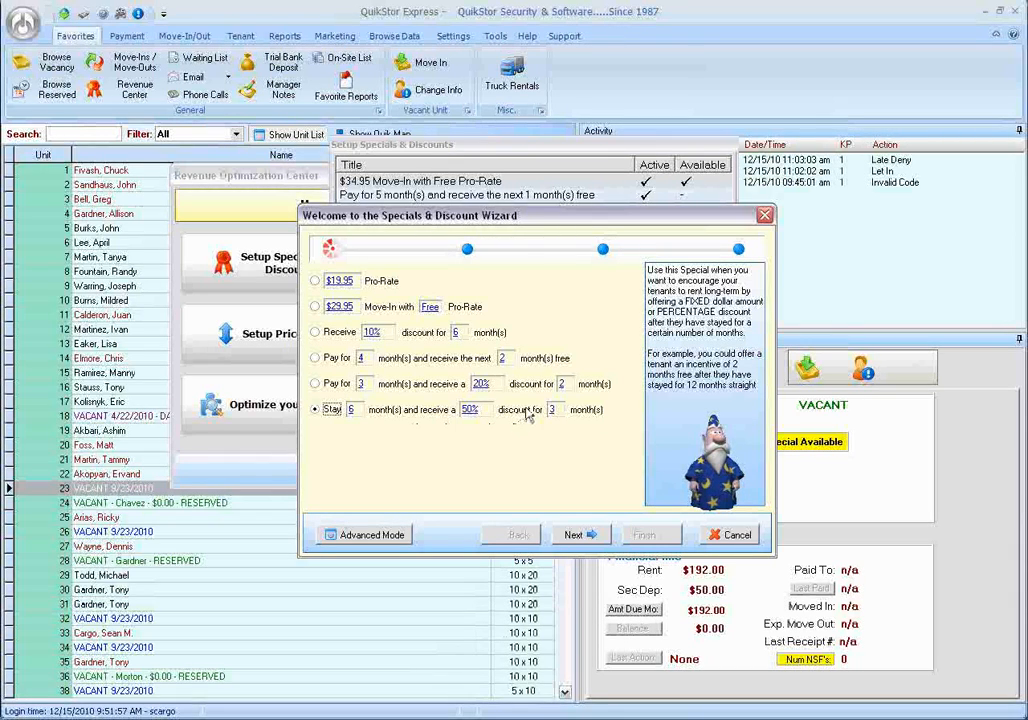
Base the special on paying for 6 months and receiving a 40% discount for 2 months, and continue to its general setup
left_click(317, 385)
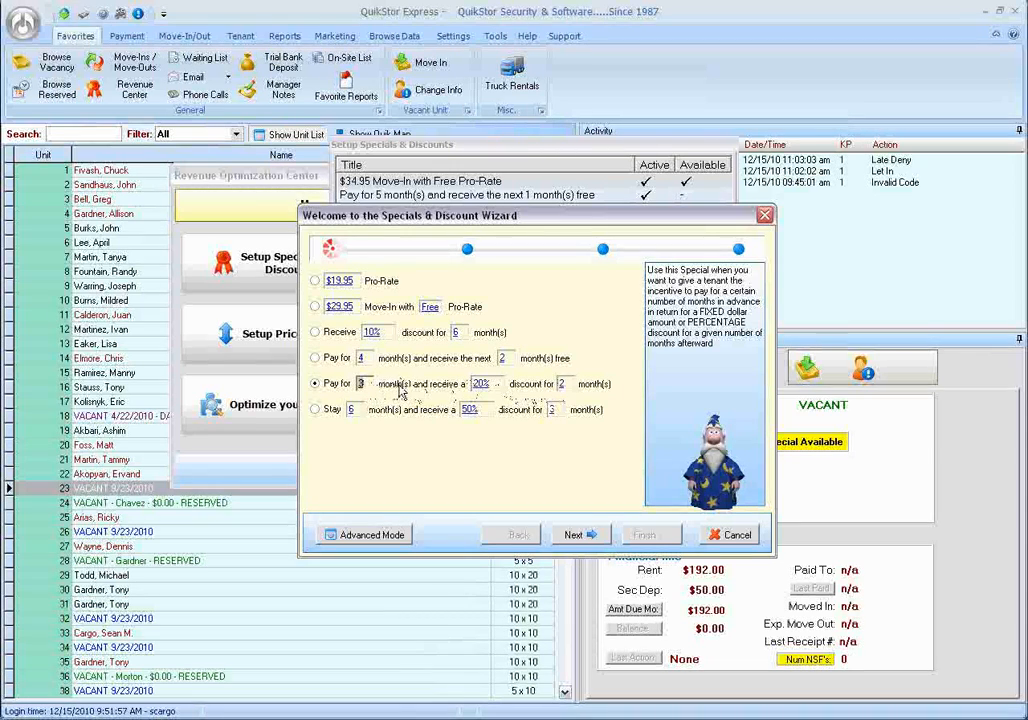
type("6")
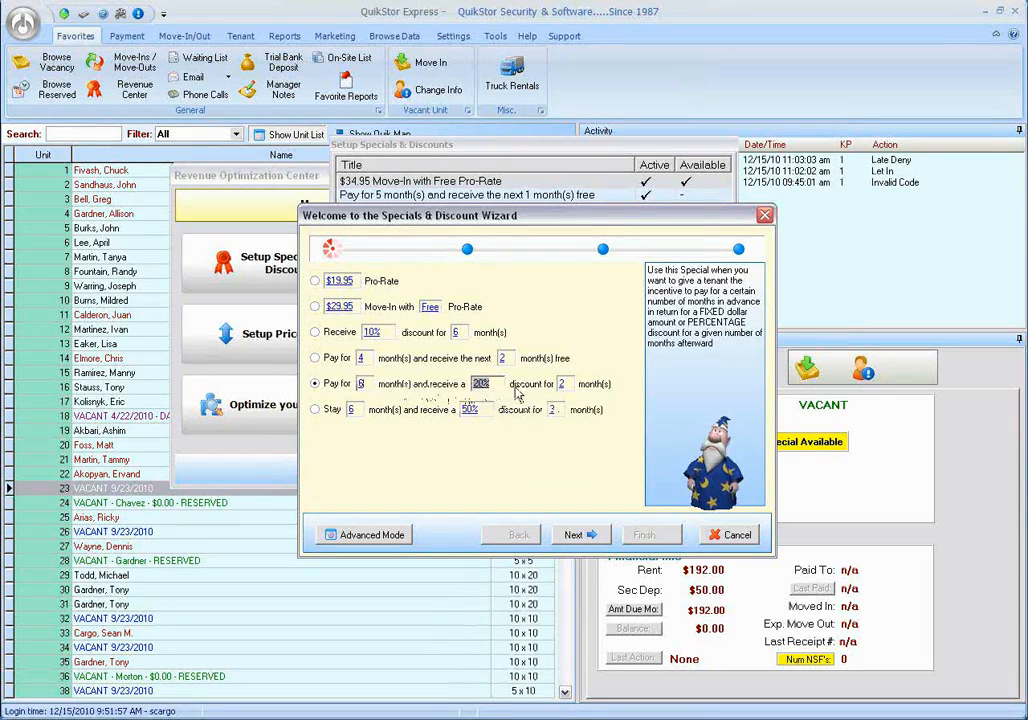
type("4")
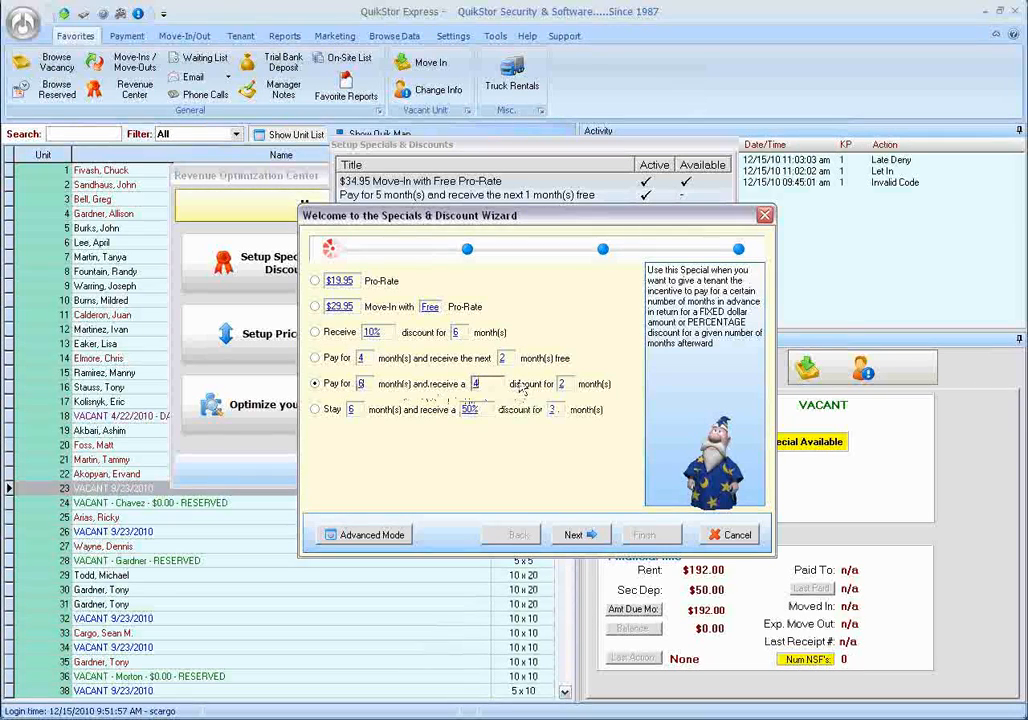
type("0%")
left_click(562, 387)
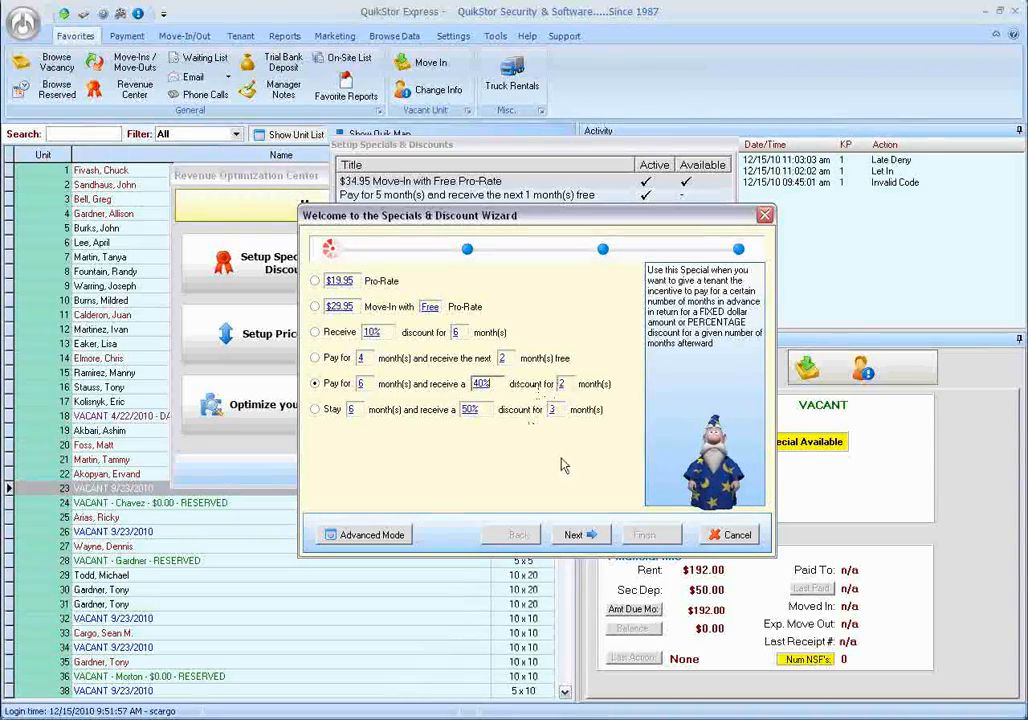
left_click(575, 536)
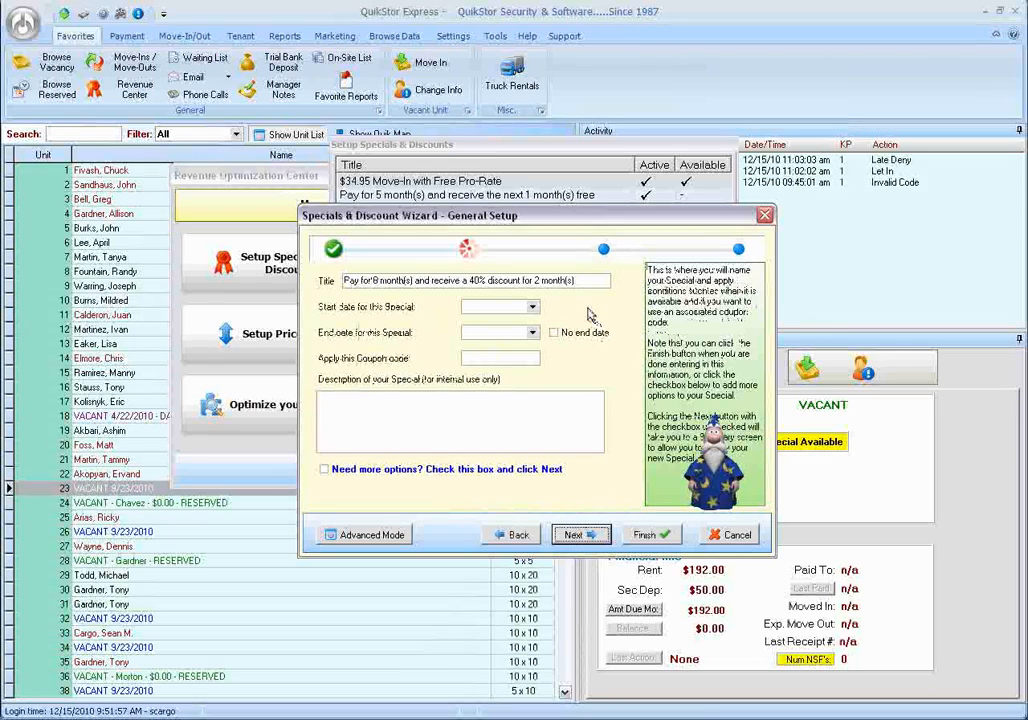
Set the special's start date to 1/1/2011 and its end date to 2/28/2011
left_click(532, 307)
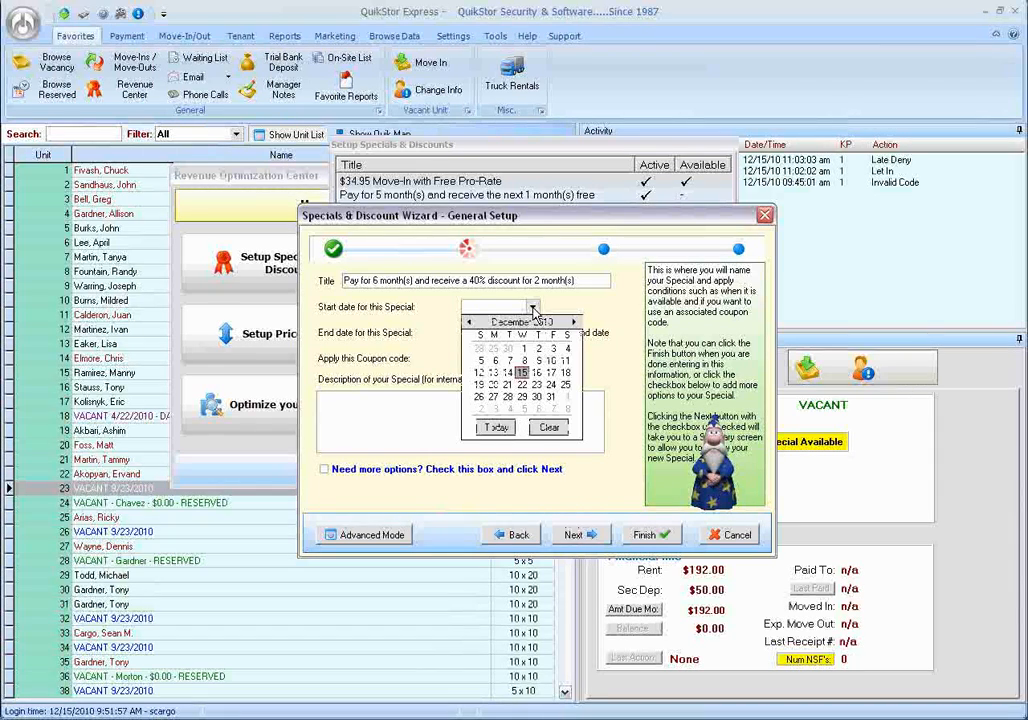
left_click(573, 322)
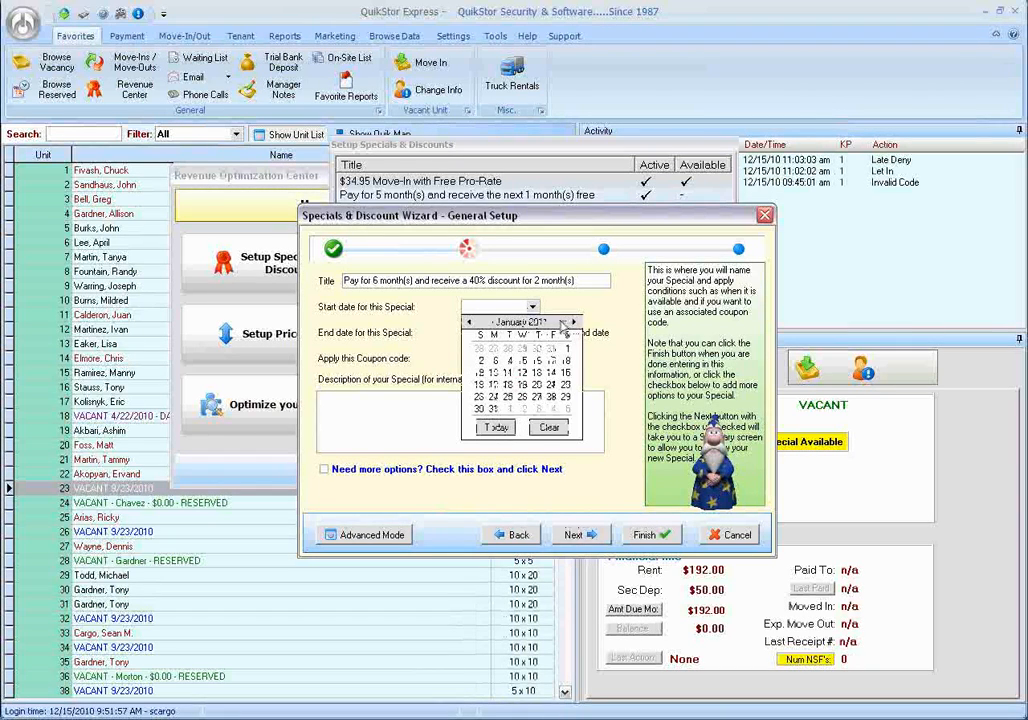
left_click(567, 349)
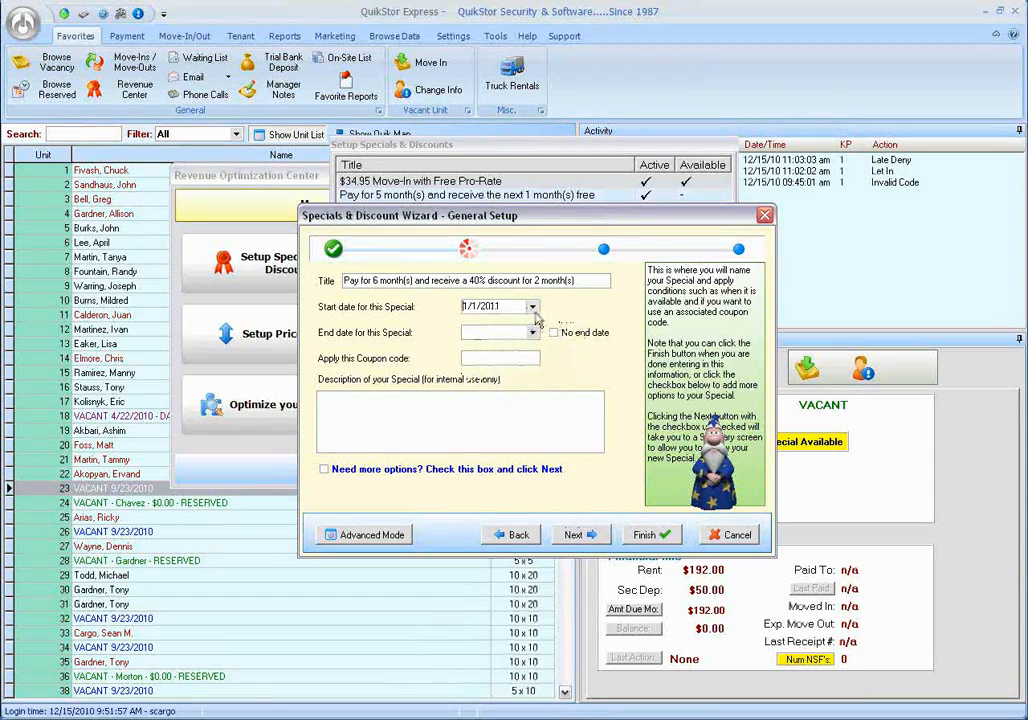
left_click(532, 333)
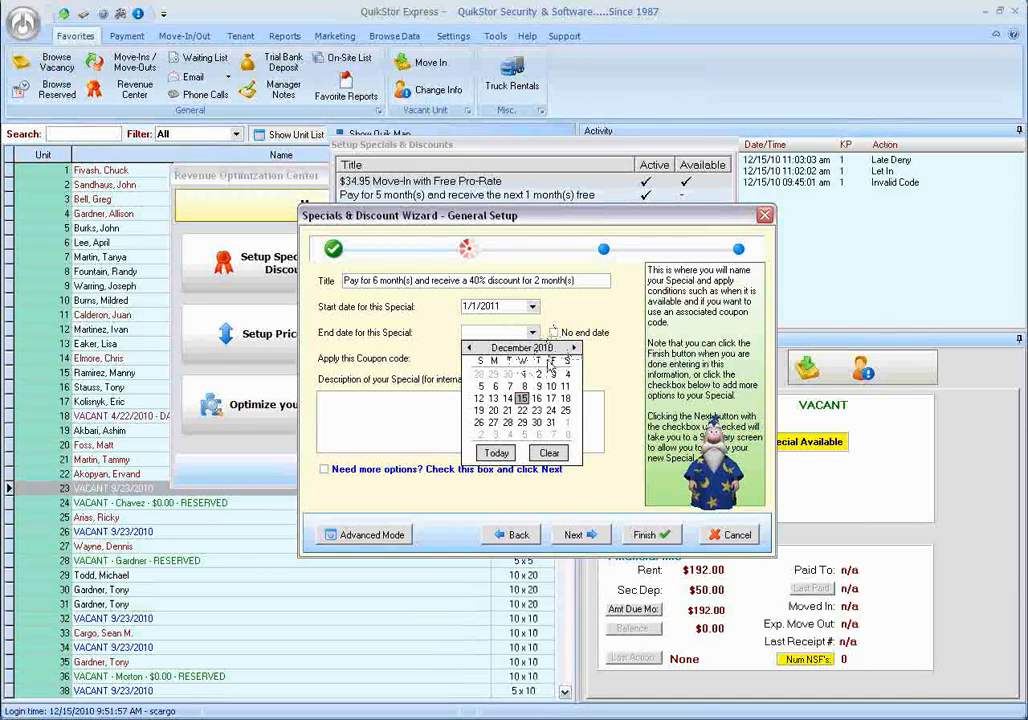
left_click(574, 348)
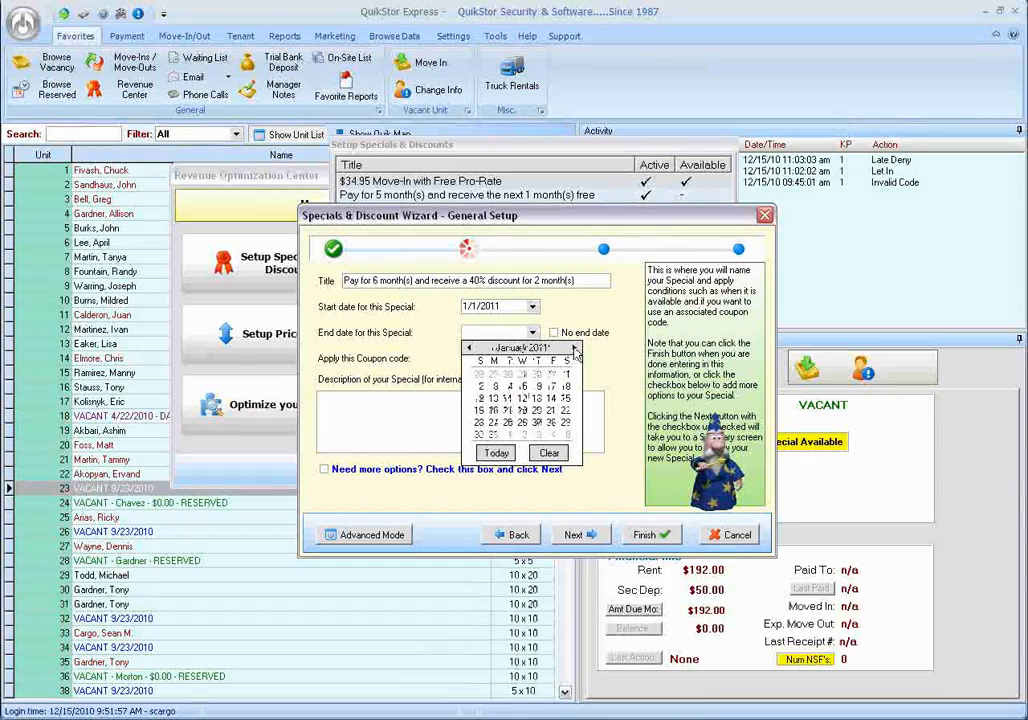
left_click(574, 348)
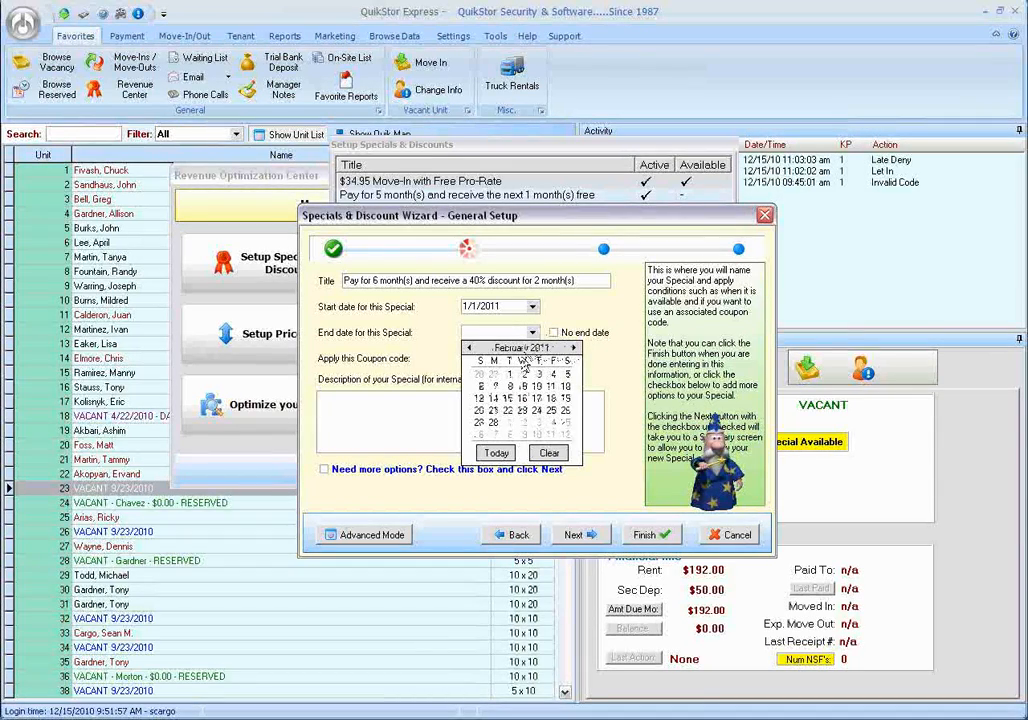
left_click(493, 422)
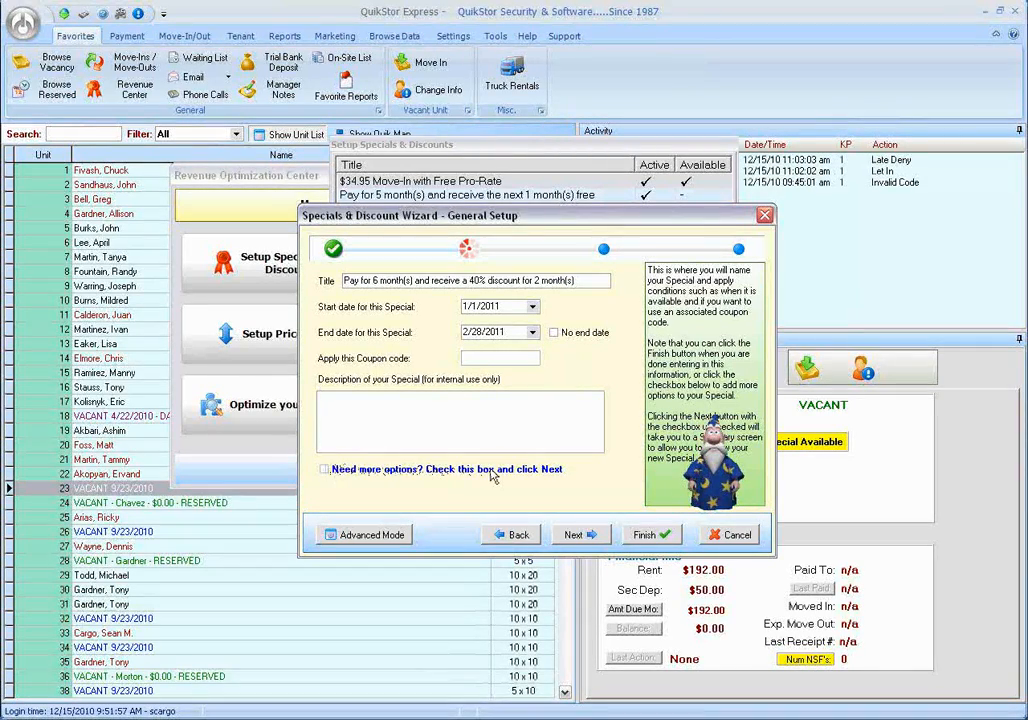
Finish creating the pay-6-months, 40%-discount special, assign it to all unit types, and close the specials setup
left_click(650, 535)
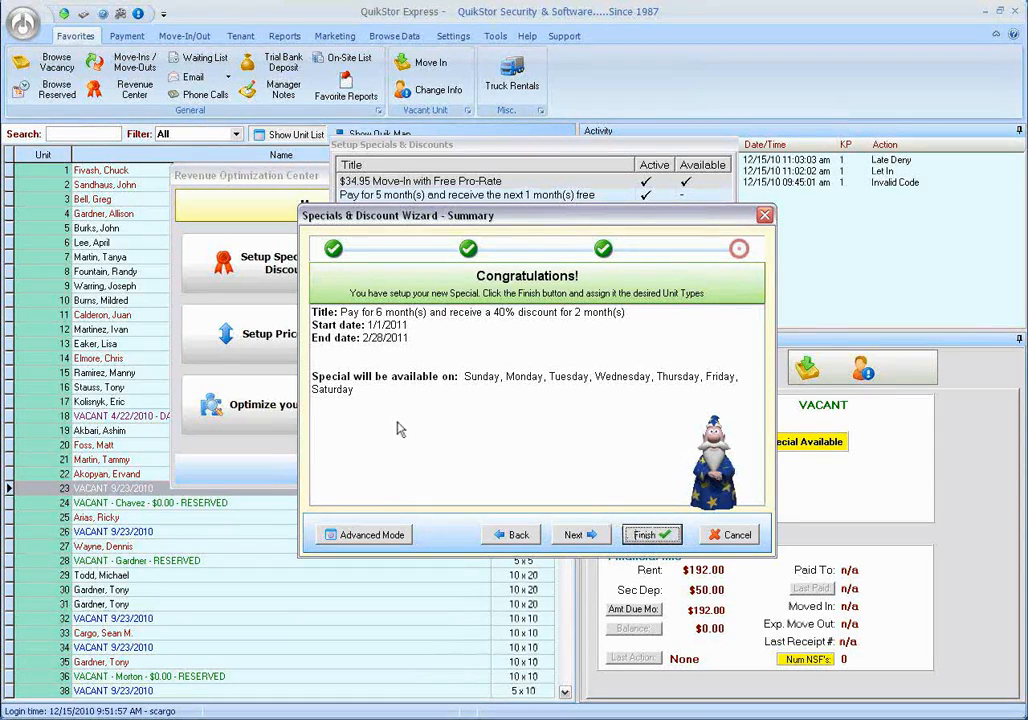
key("Return")
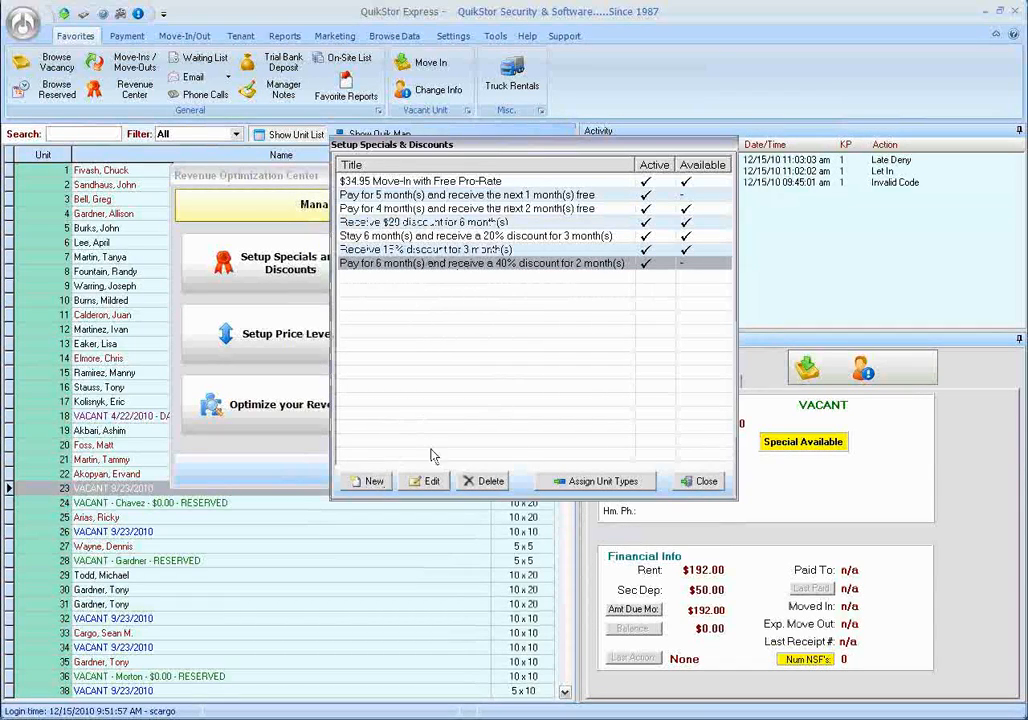
left_click(555, 488)
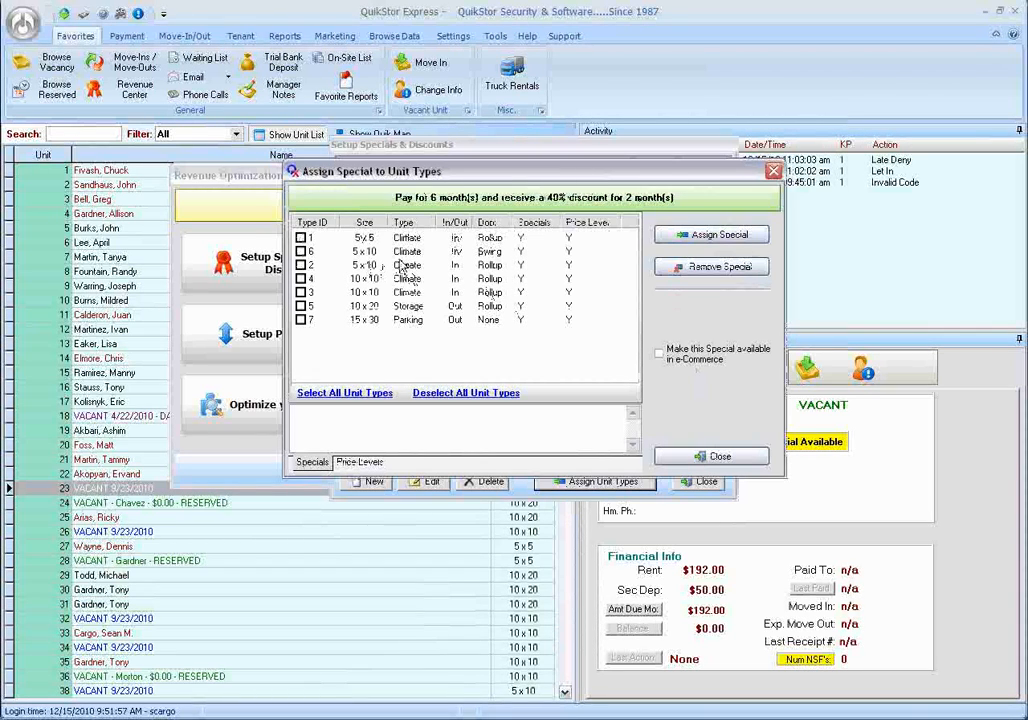
left_click(362, 394)
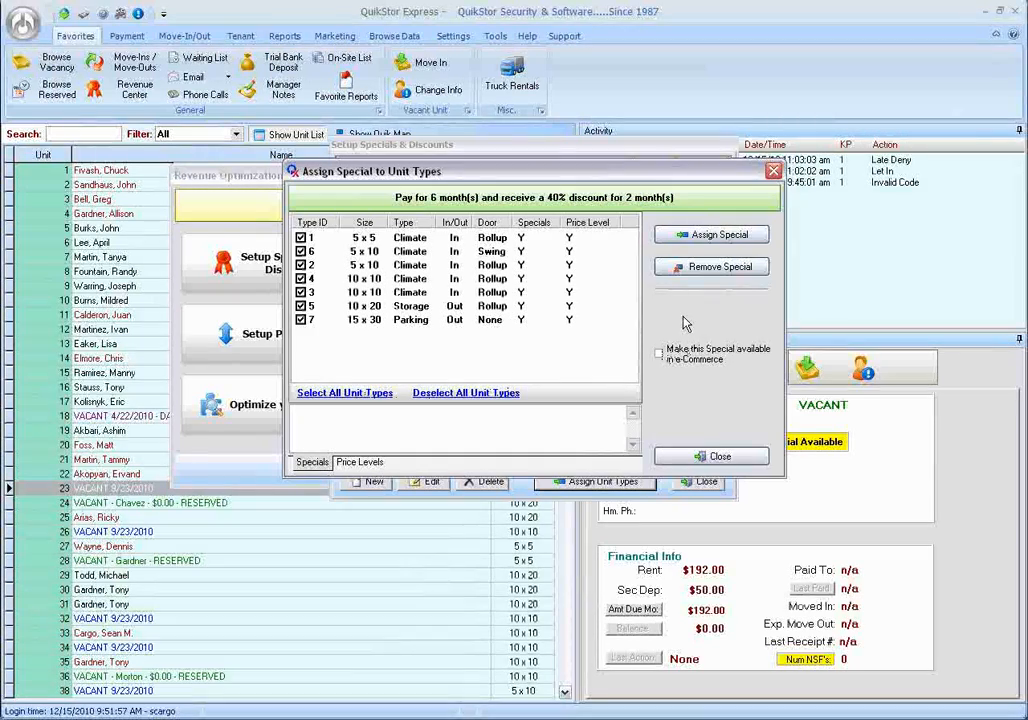
left_click(712, 235)
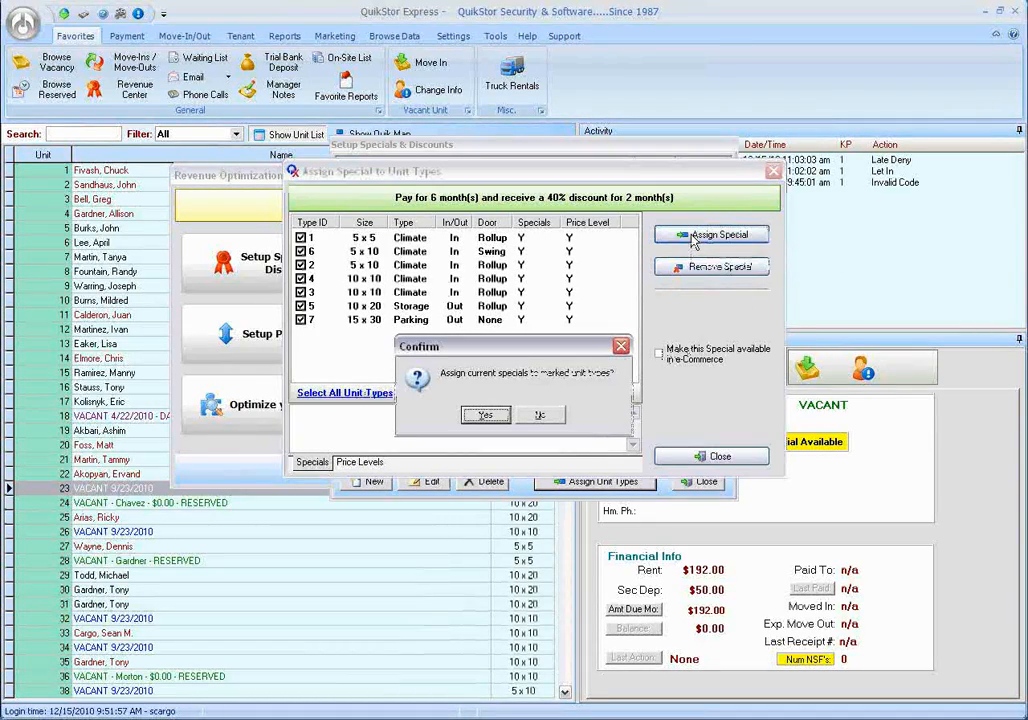
left_click(485, 416)
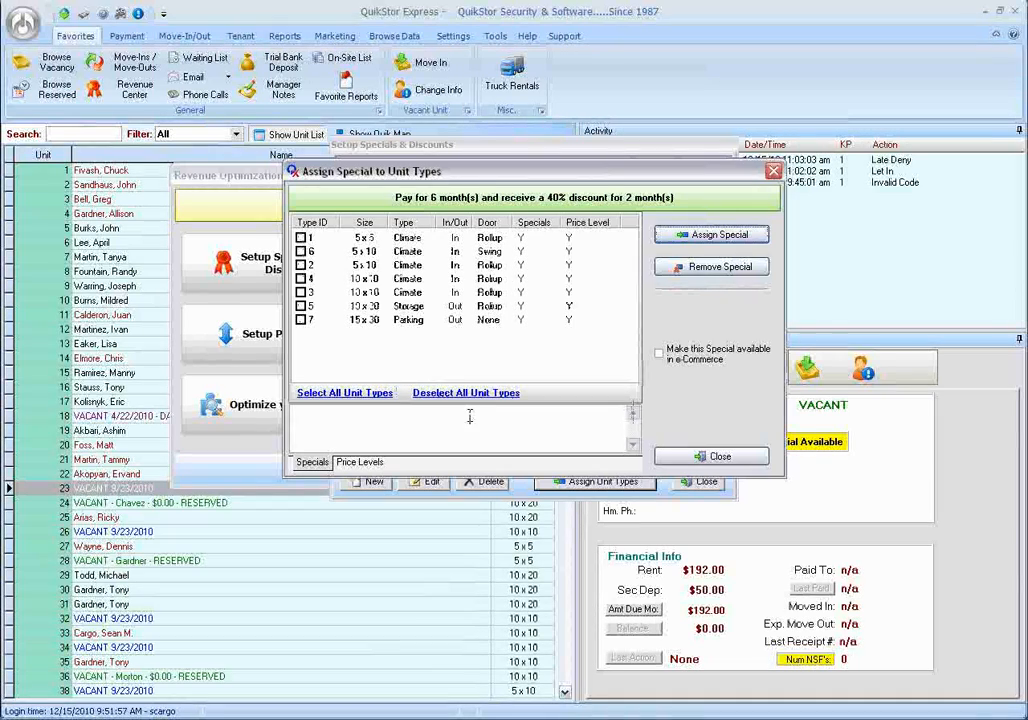
left_click(669, 462)
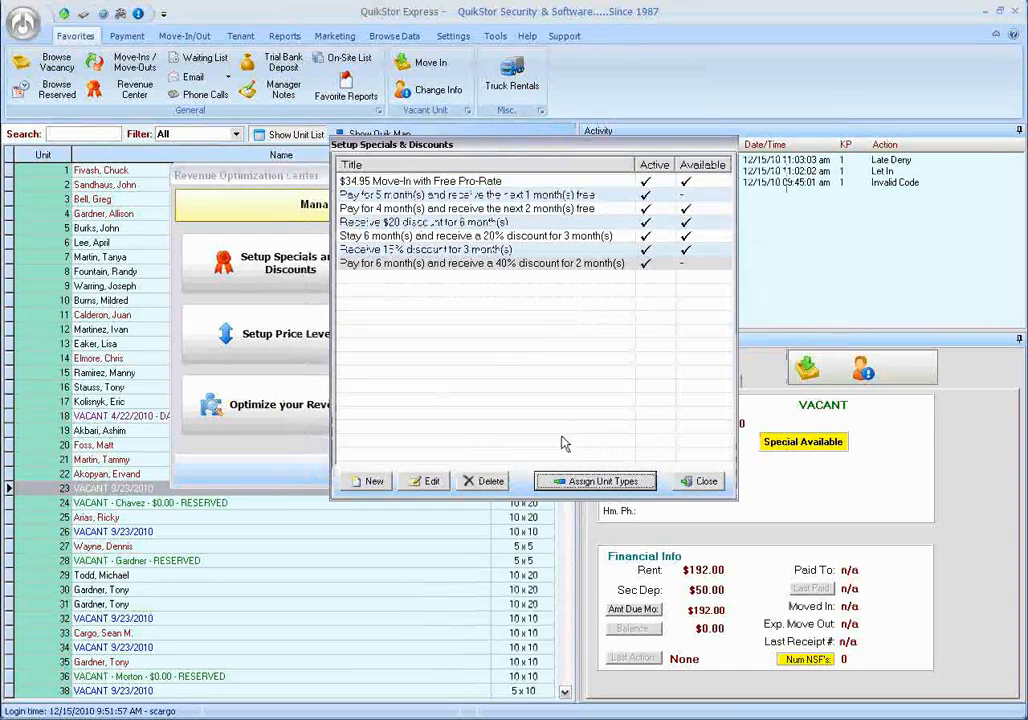
left_click(680, 485)
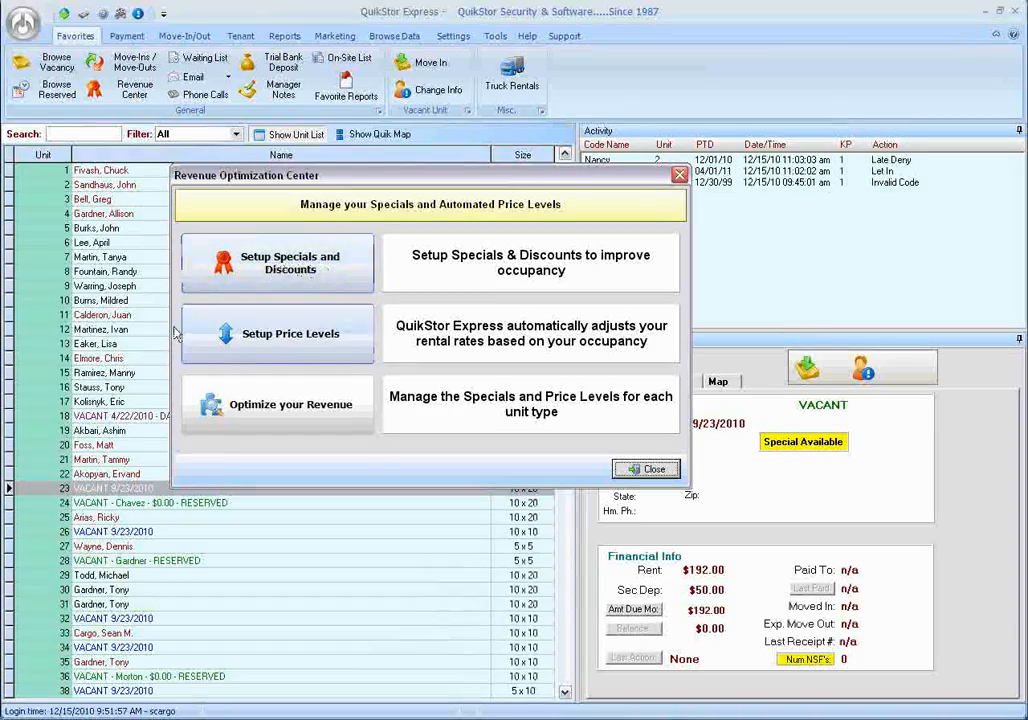
Review in the revenue optimization overview which specials and price levels are assigned to each unit type
left_click(300, 406)
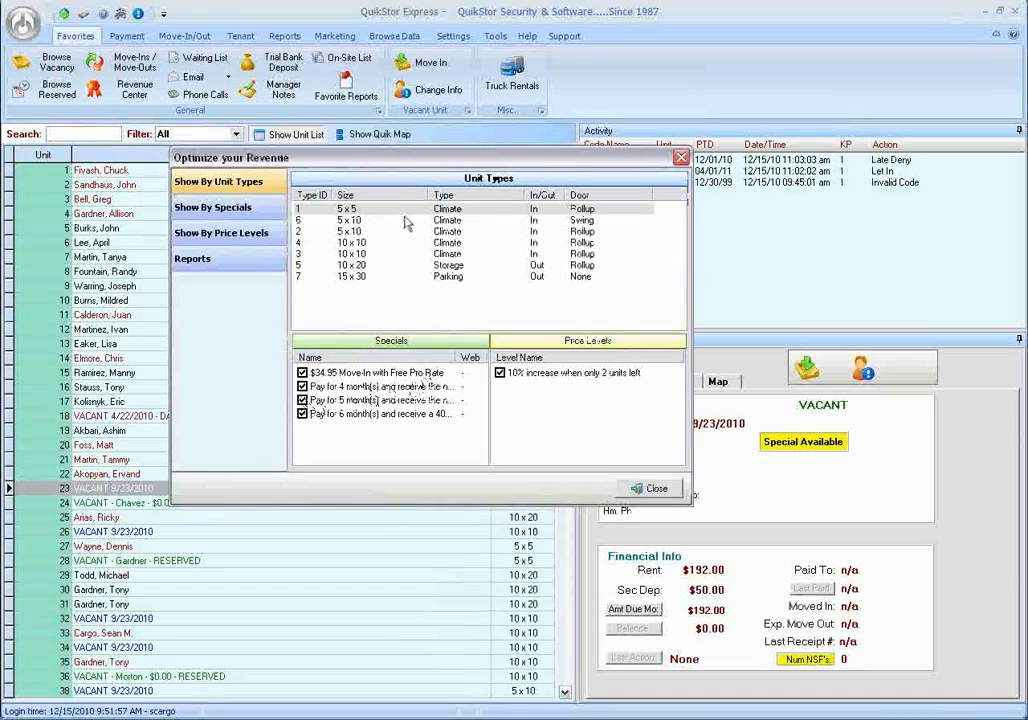
left_click_drag(420, 158, 425, 138)
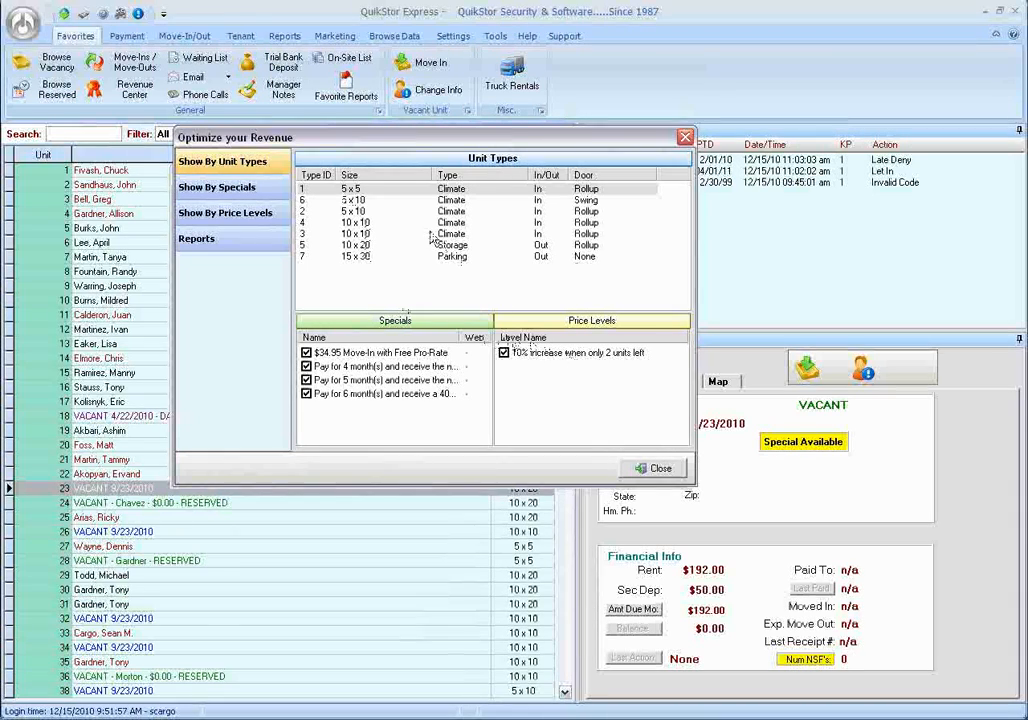
left_click(355, 201)
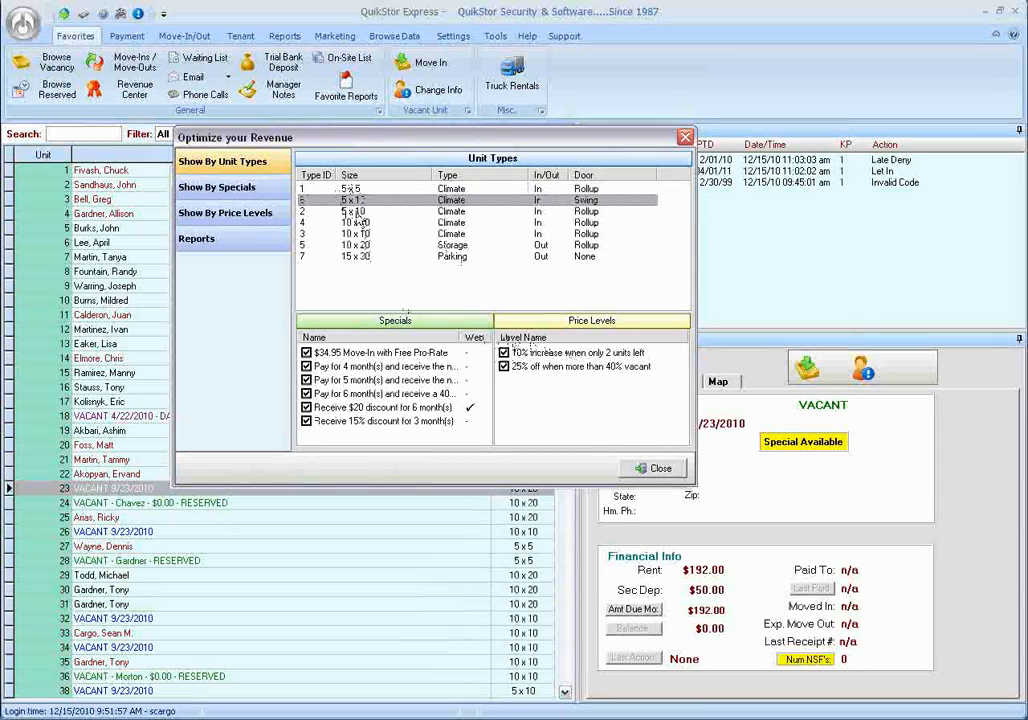
left_click(357, 212)
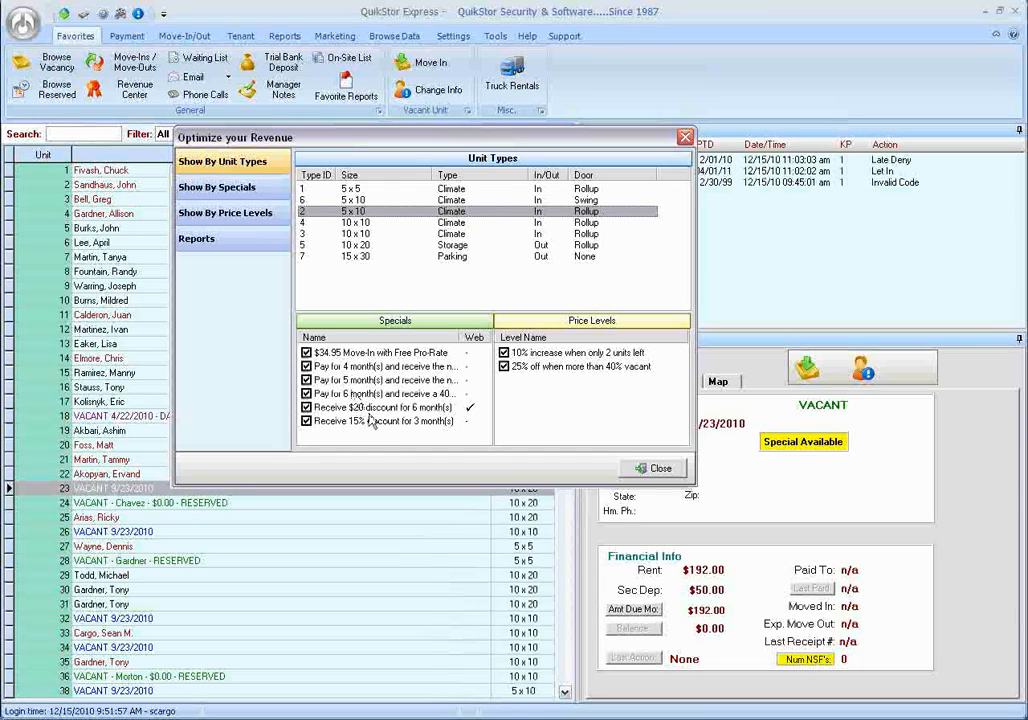
left_click(355, 223)
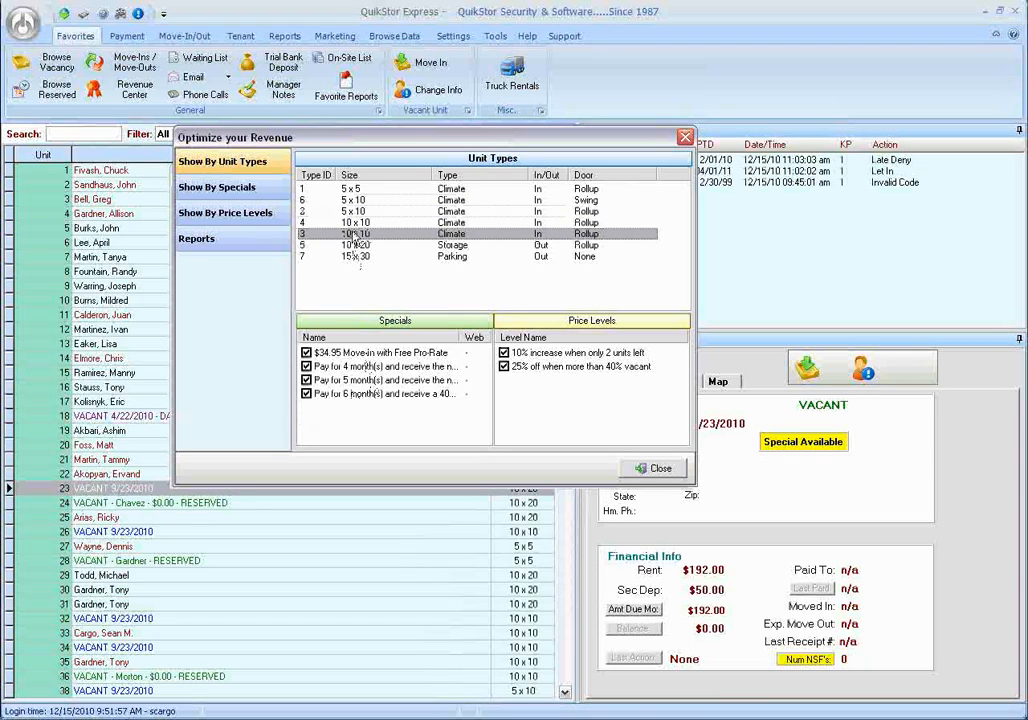
left_click(355, 212)
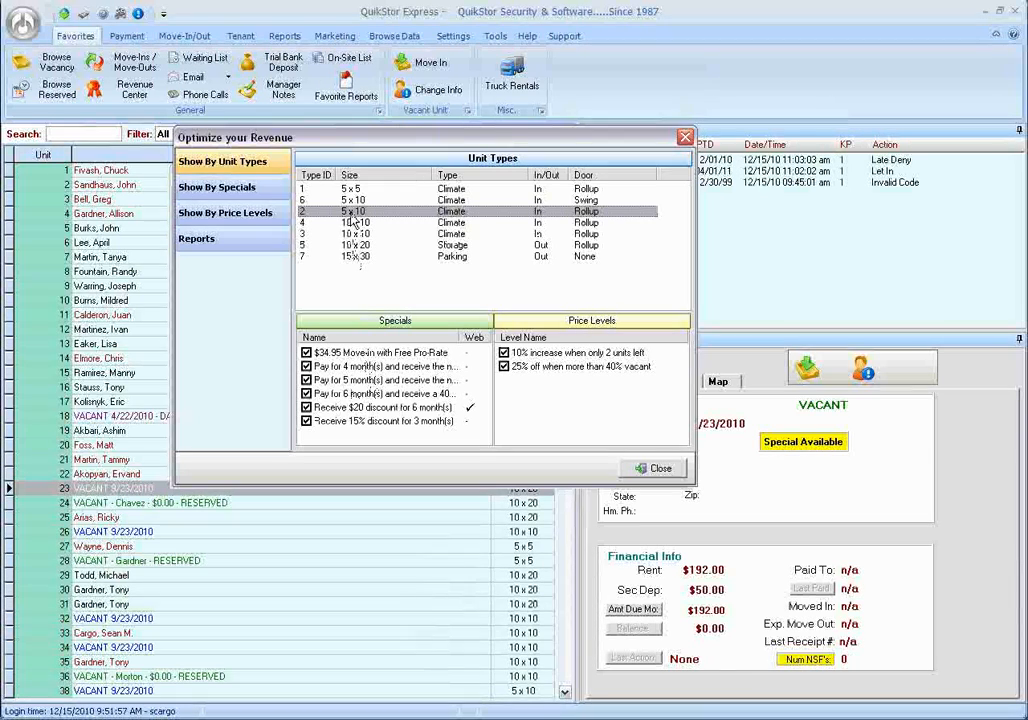
left_click(355, 223)
left_click(355, 233)
left_click(356, 245)
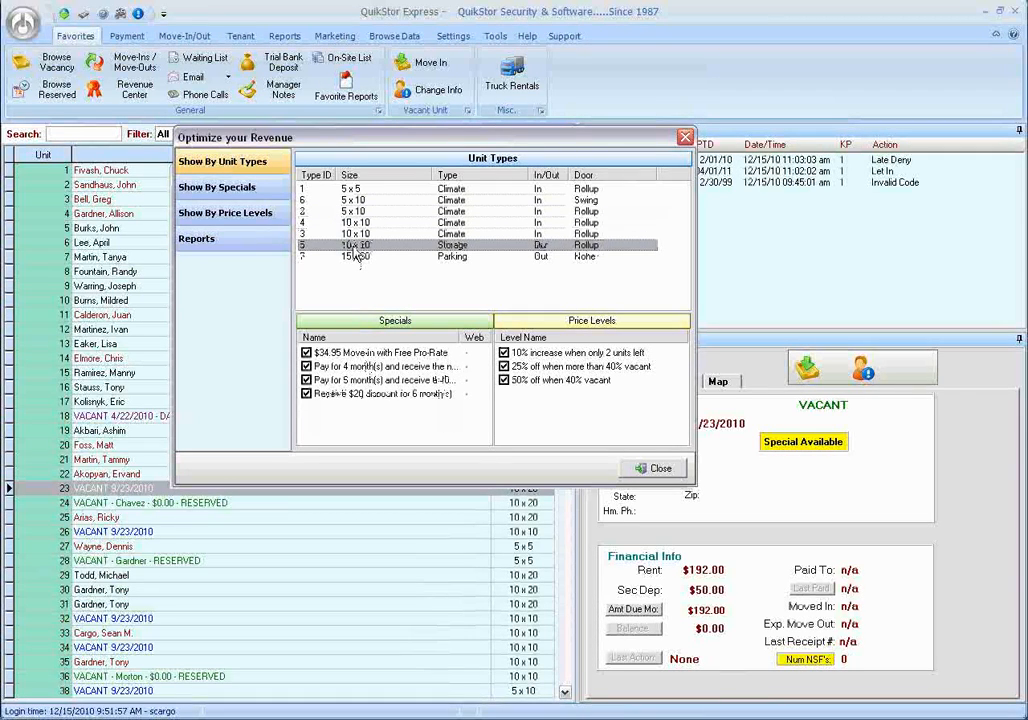
left_click(356, 257)
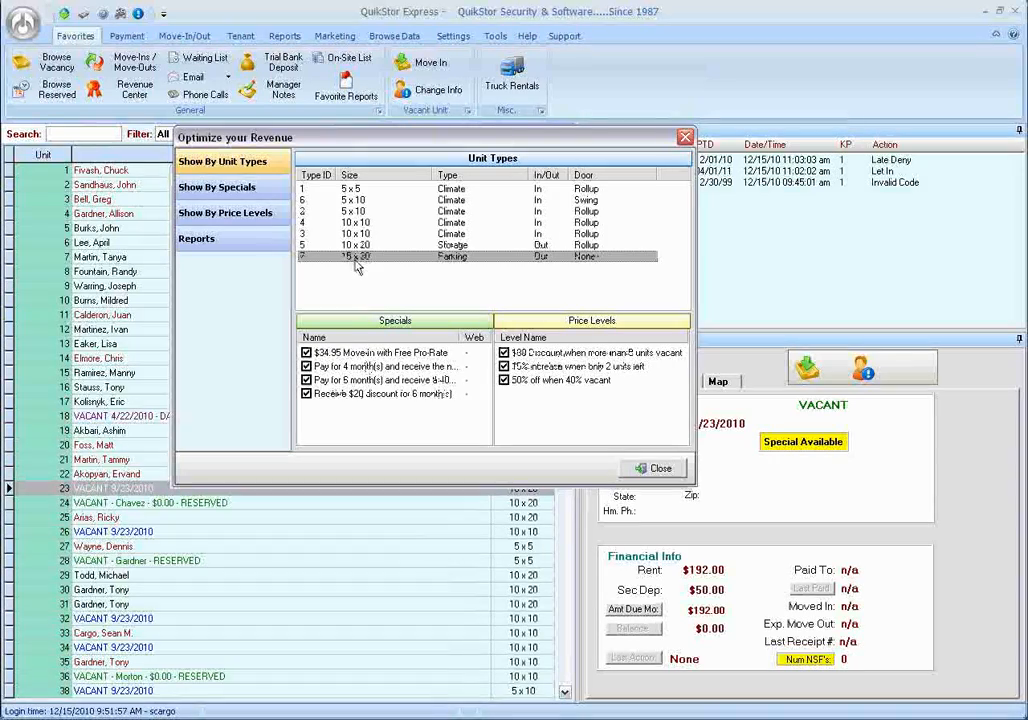
Examine the unit types assigned to the 4-month prepayment special and to each price level, and close the revenue overview
left_click(240, 188)
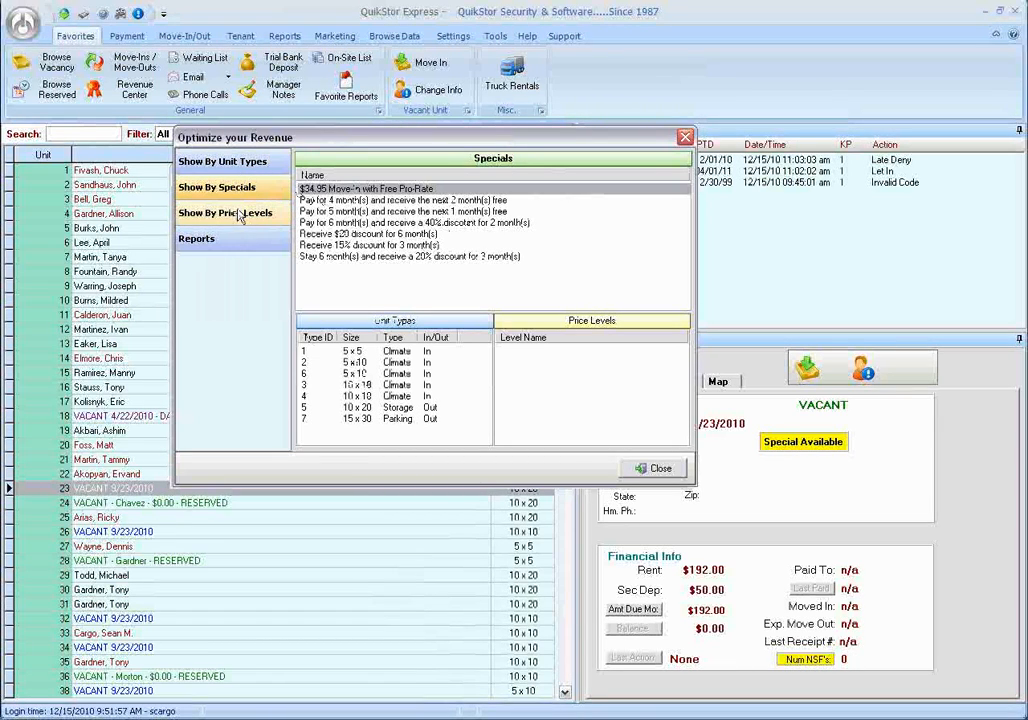
left_click(389, 201)
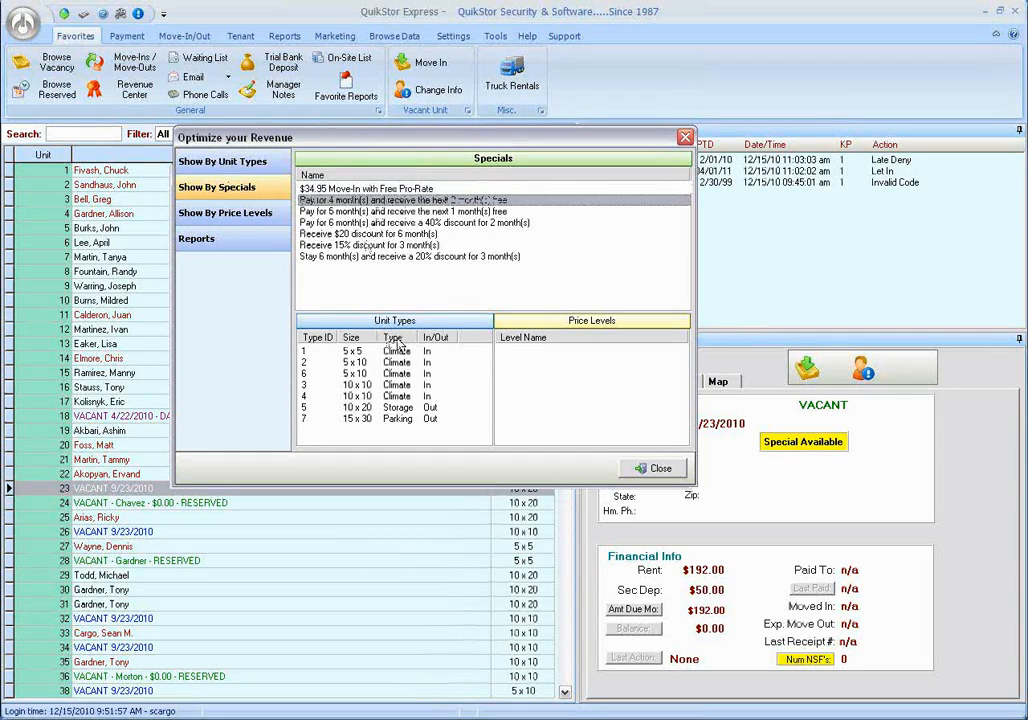
left_click(226, 214)
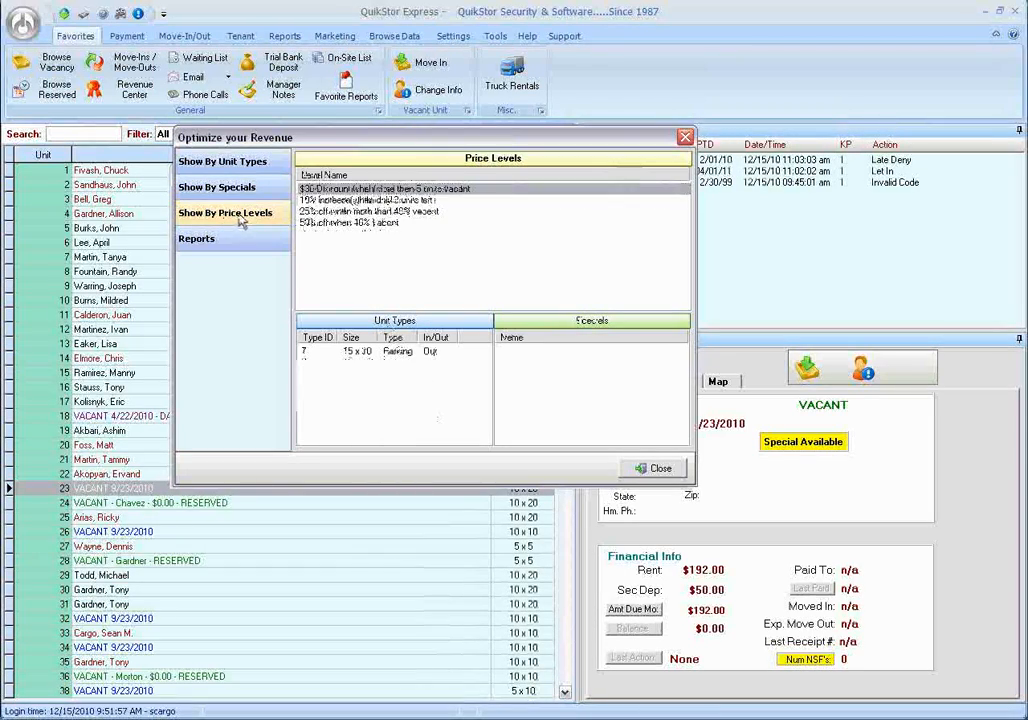
left_click(366, 202)
left_click(344, 211)
left_click(345, 223)
left_click(352, 213)
left_click(360, 201)
left_click(365, 189)
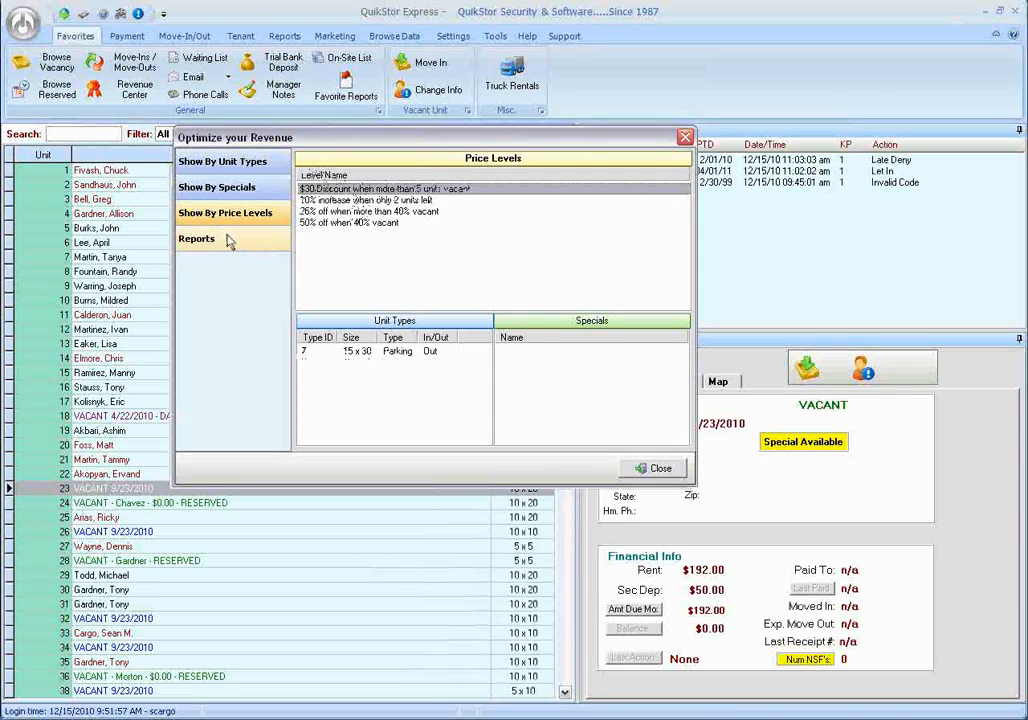
left_click(655, 468)
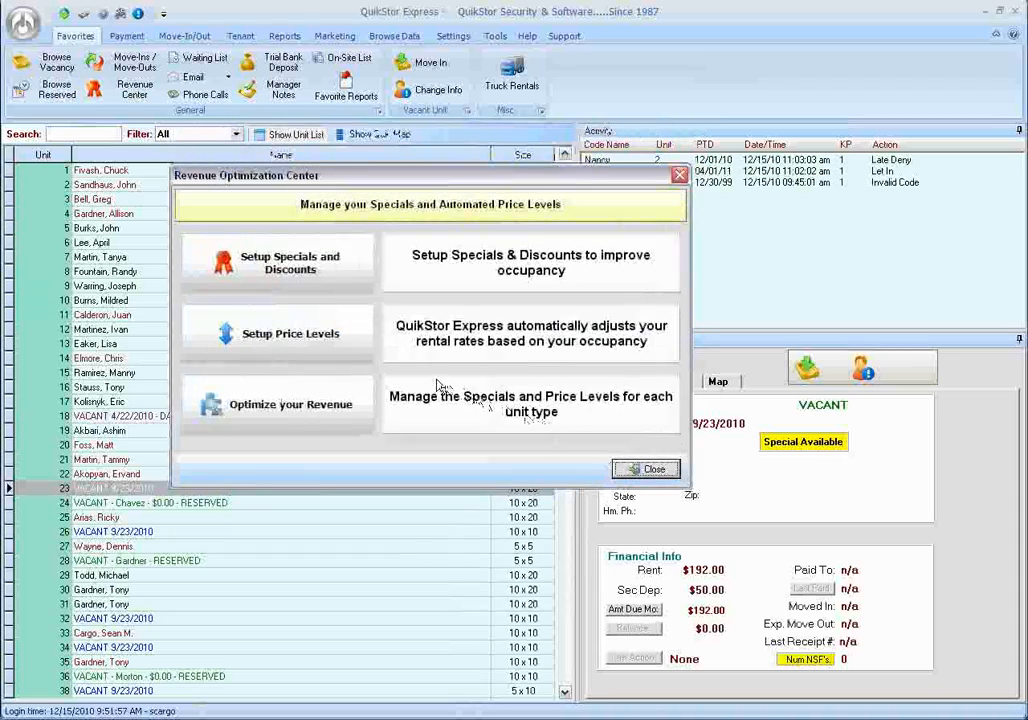
Create a new price level with a fixed adjustment of -$15, allowed when vacancy is more than 20% of total units
left_click(290, 337)
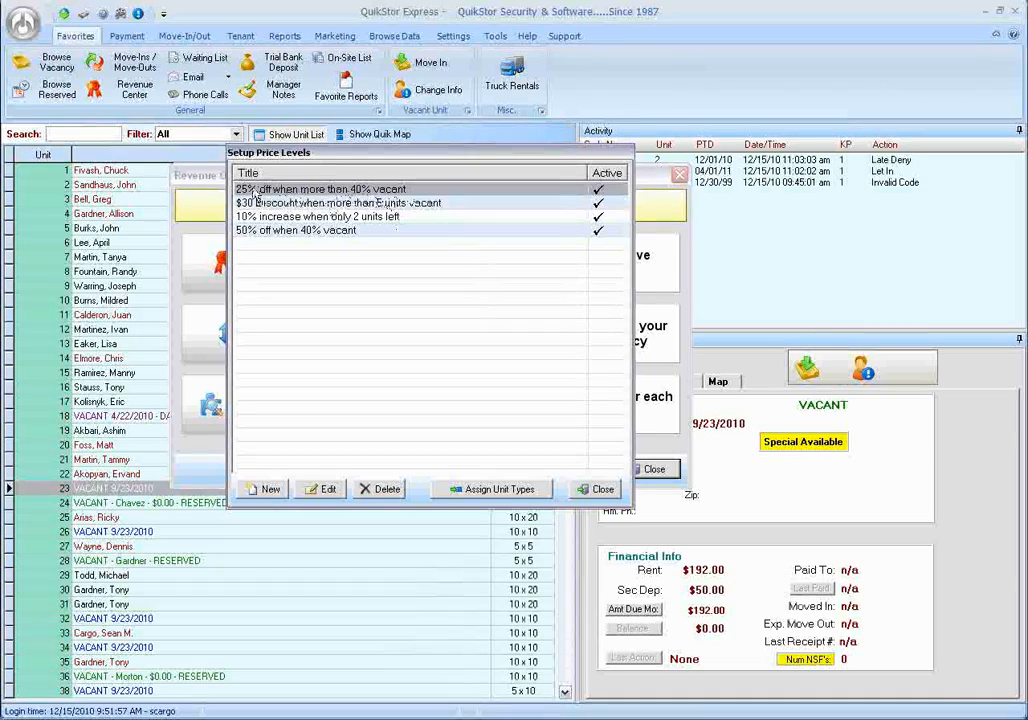
left_click(340, 203)
left_click(320, 216)
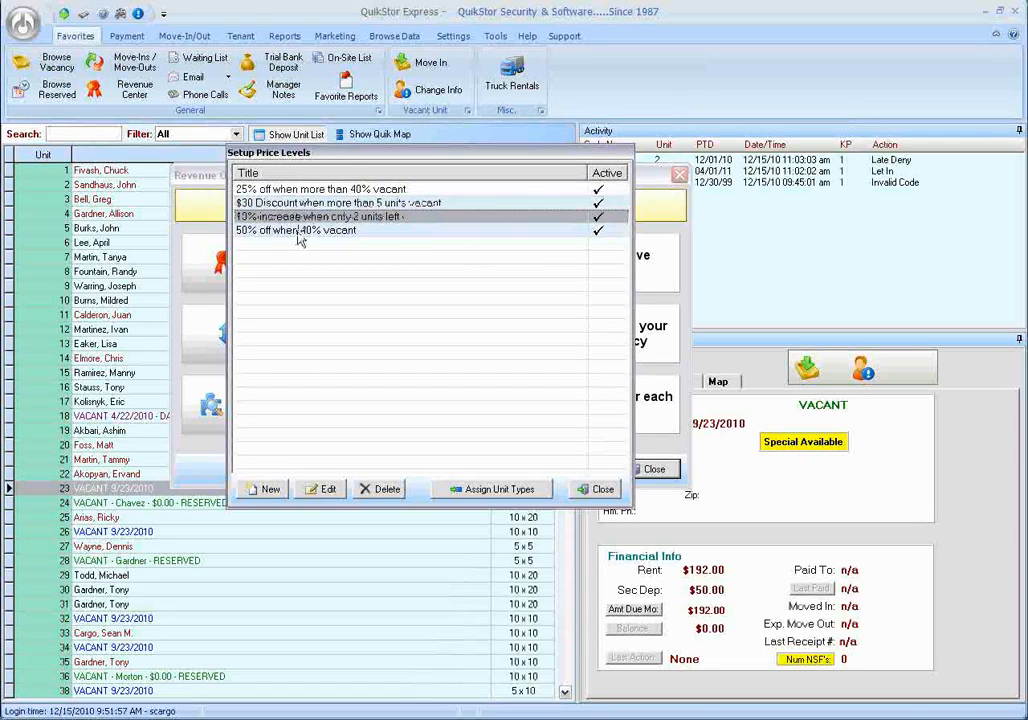
left_click(298, 231)
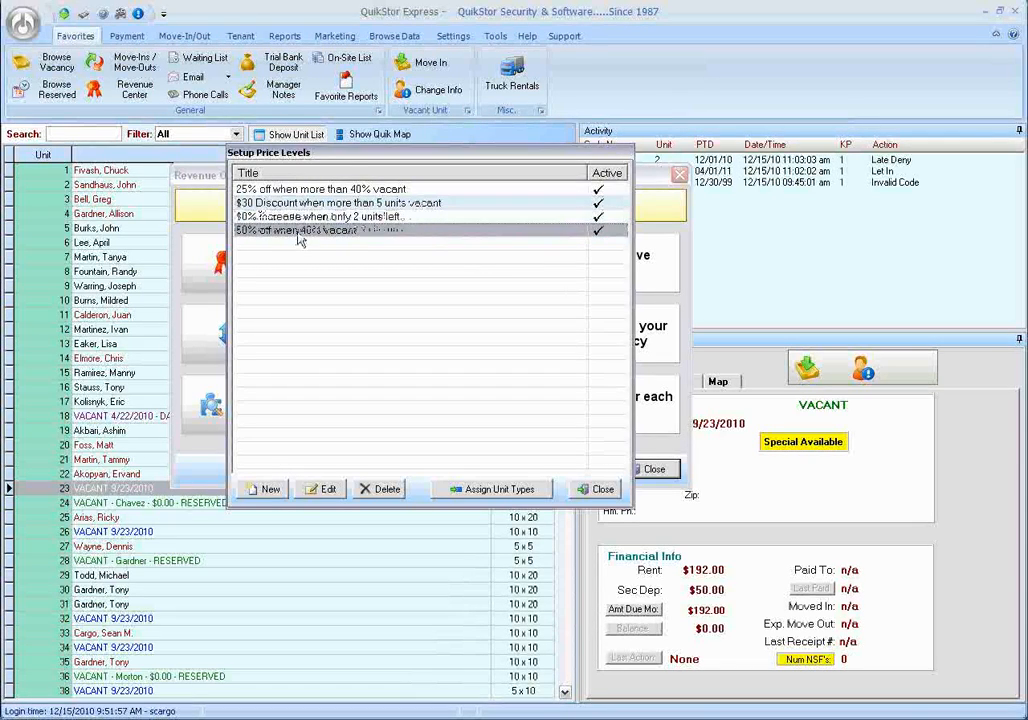
left_click(266, 491)
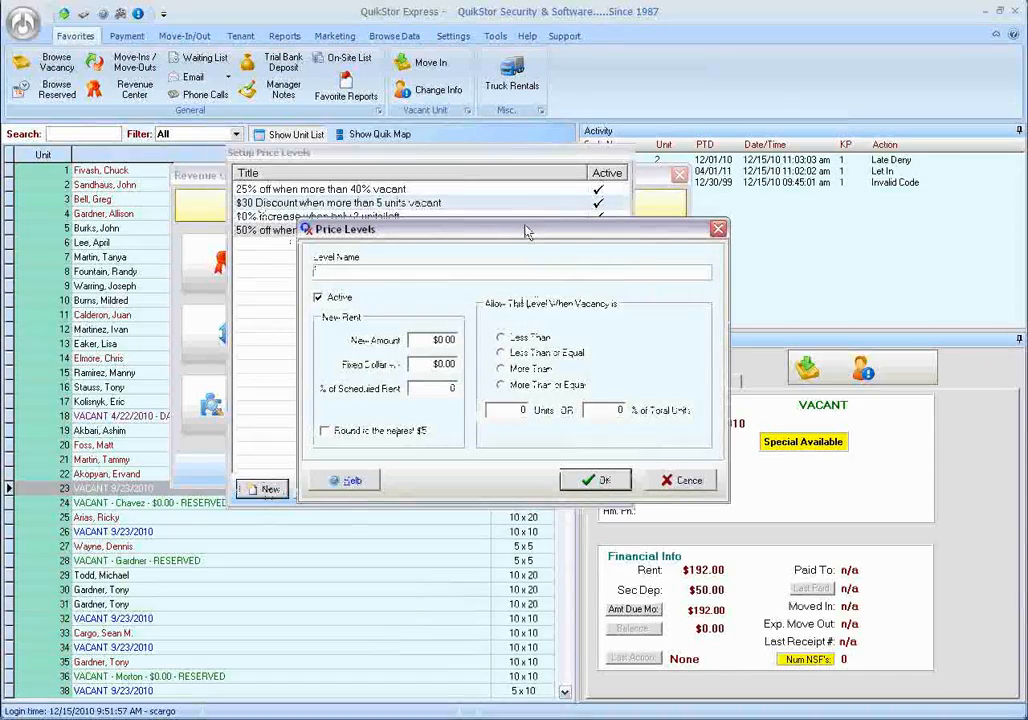
left_click_drag(507, 234, 448, 200)
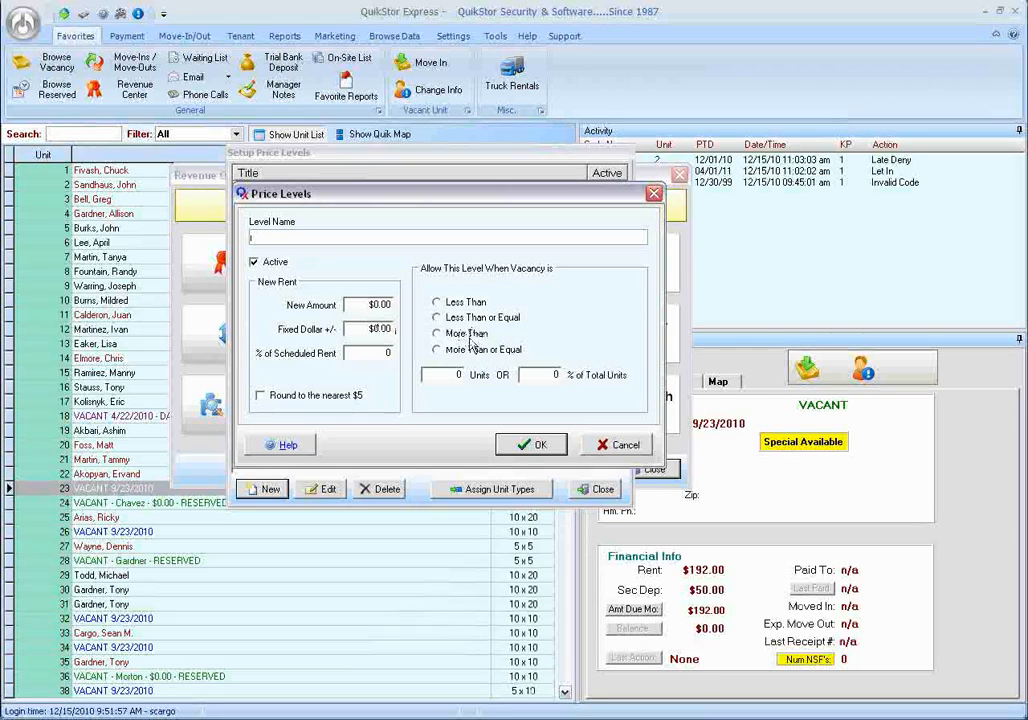
left_click(385, 353)
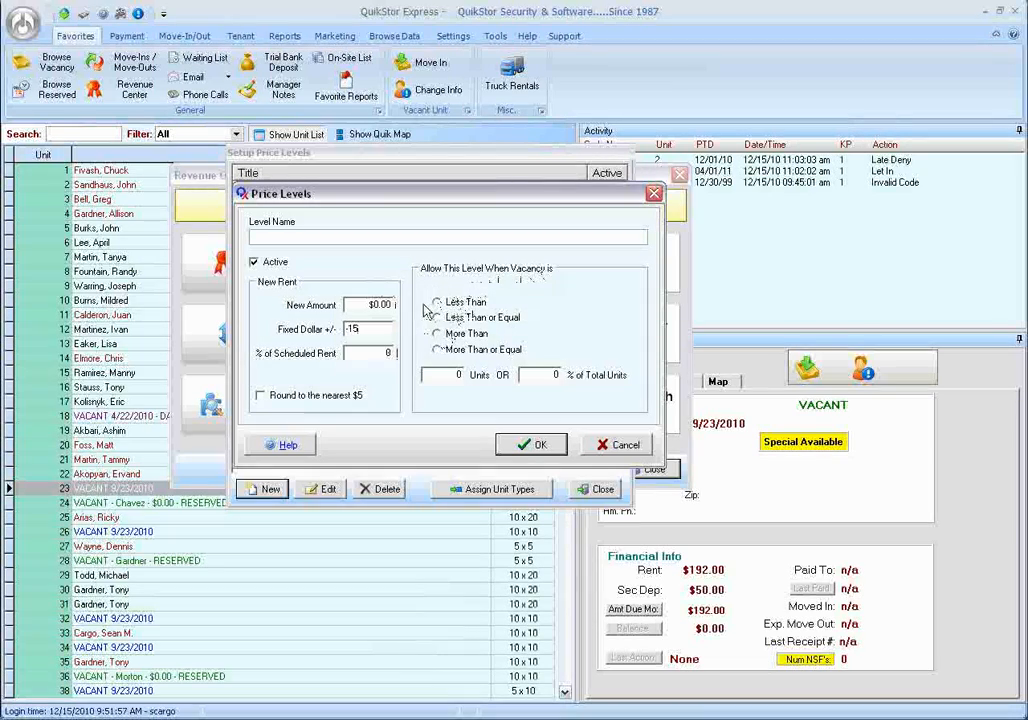
left_click(485, 336)
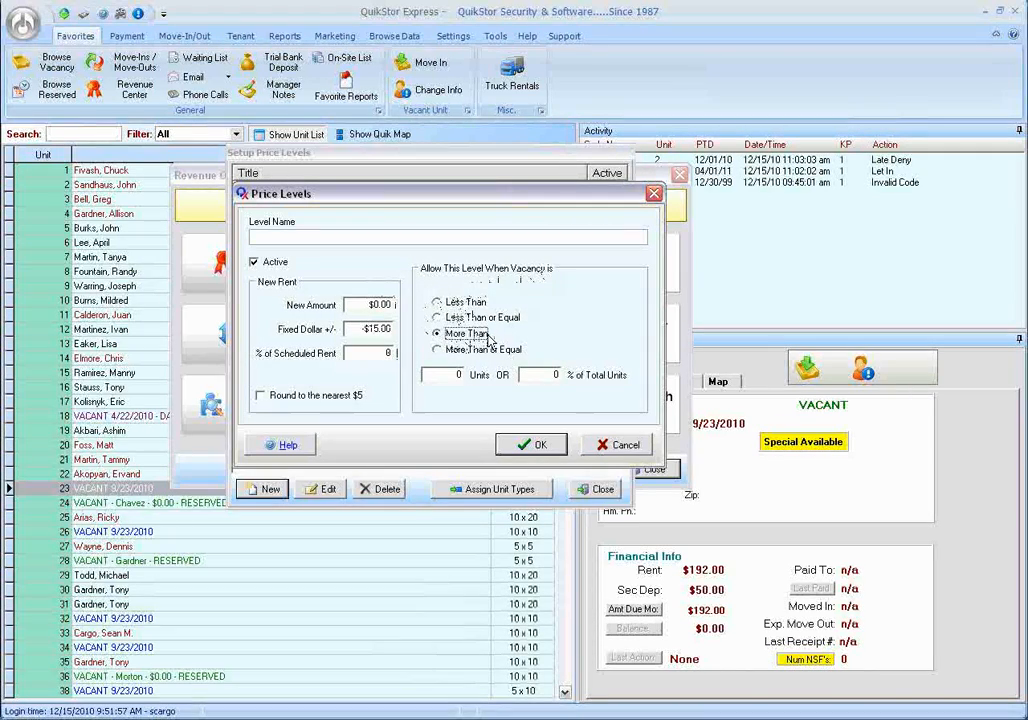
left_click(540, 375)
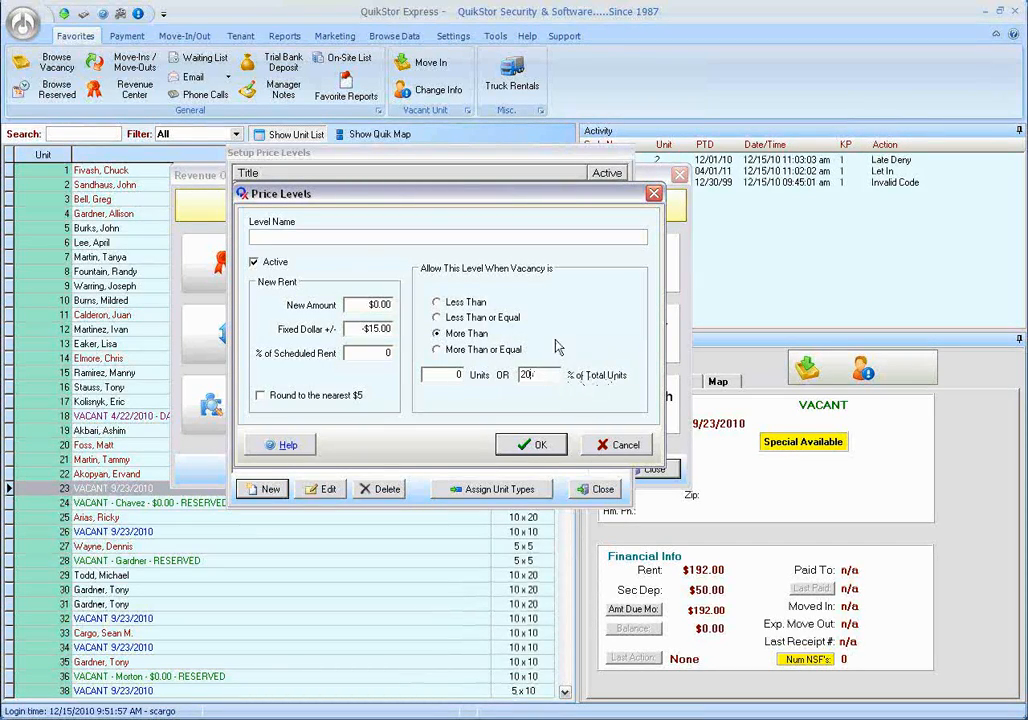
Name the new price level "$15 discount when 20% vacant" and save it
left_click(316, 236)
left_click_drag(363, 197, 366, 259)
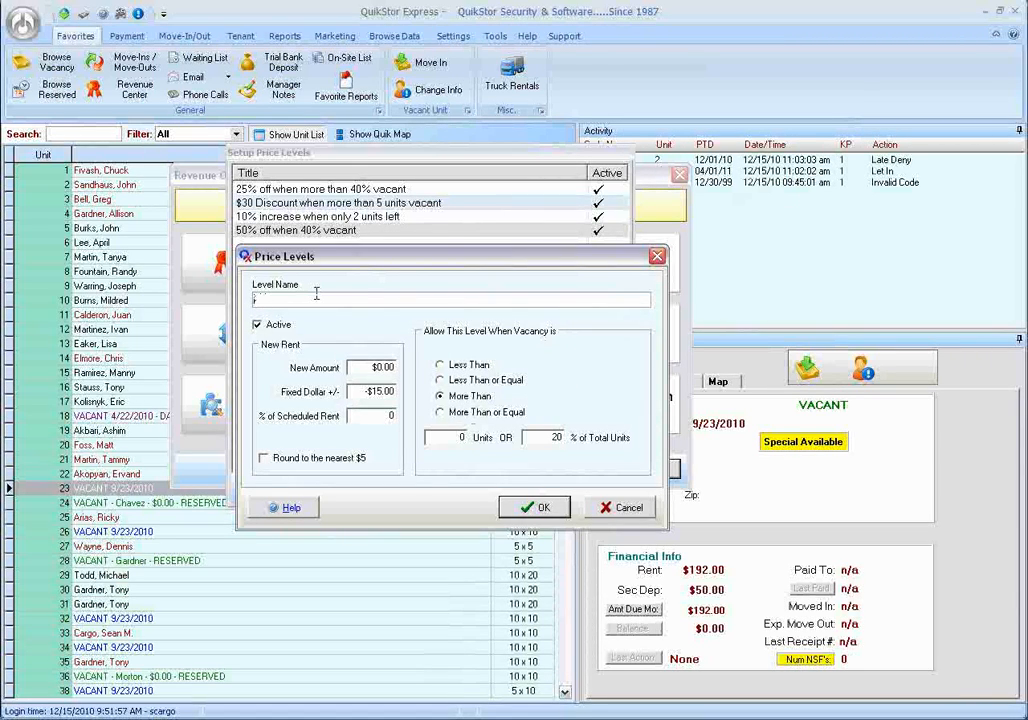
type("5 discount when")
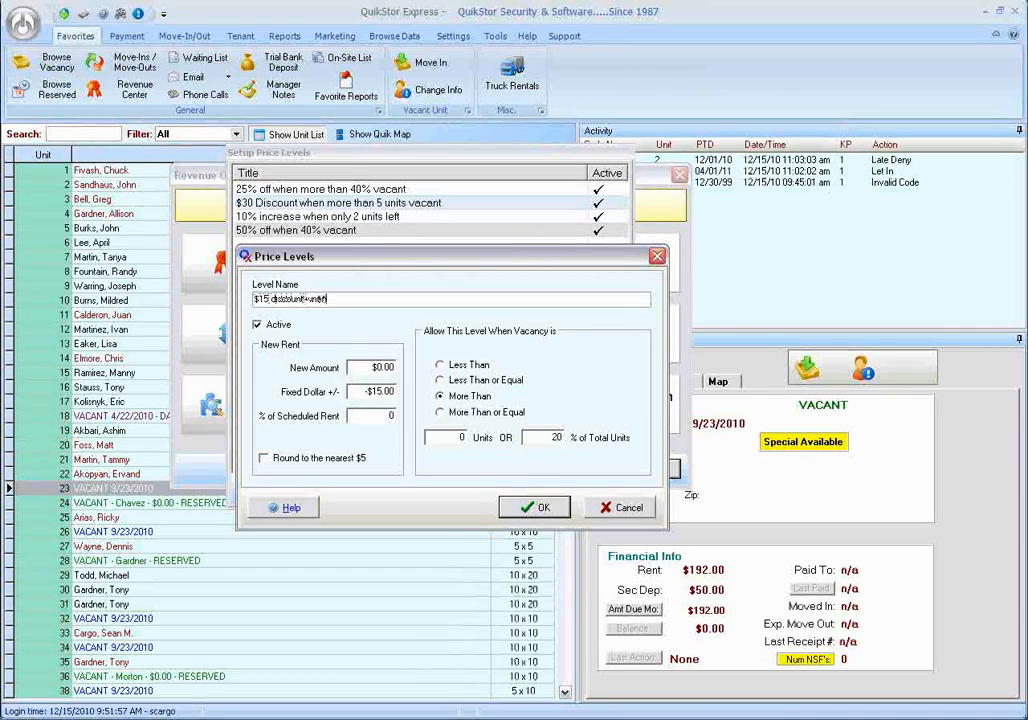
type("20")
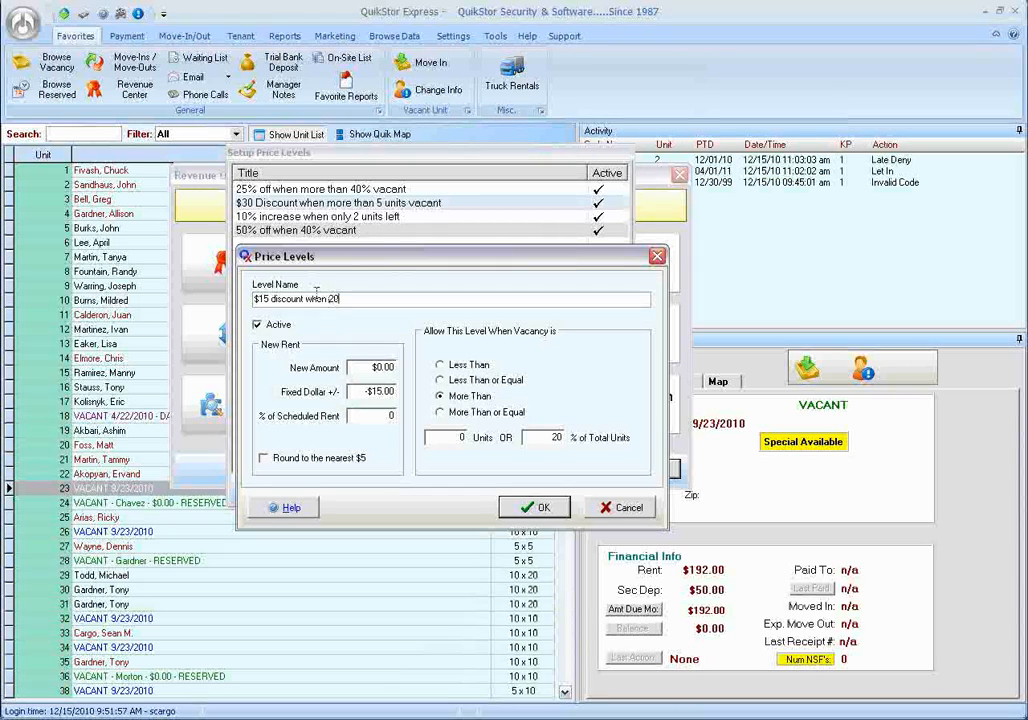
type("% vacant")
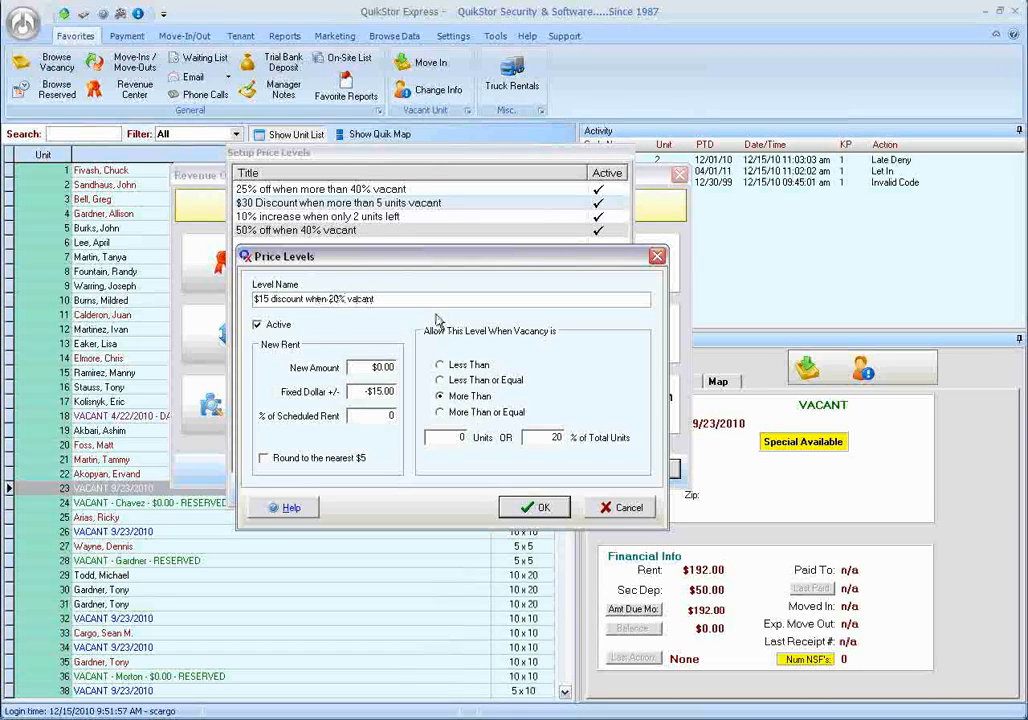
left_click(519, 512)
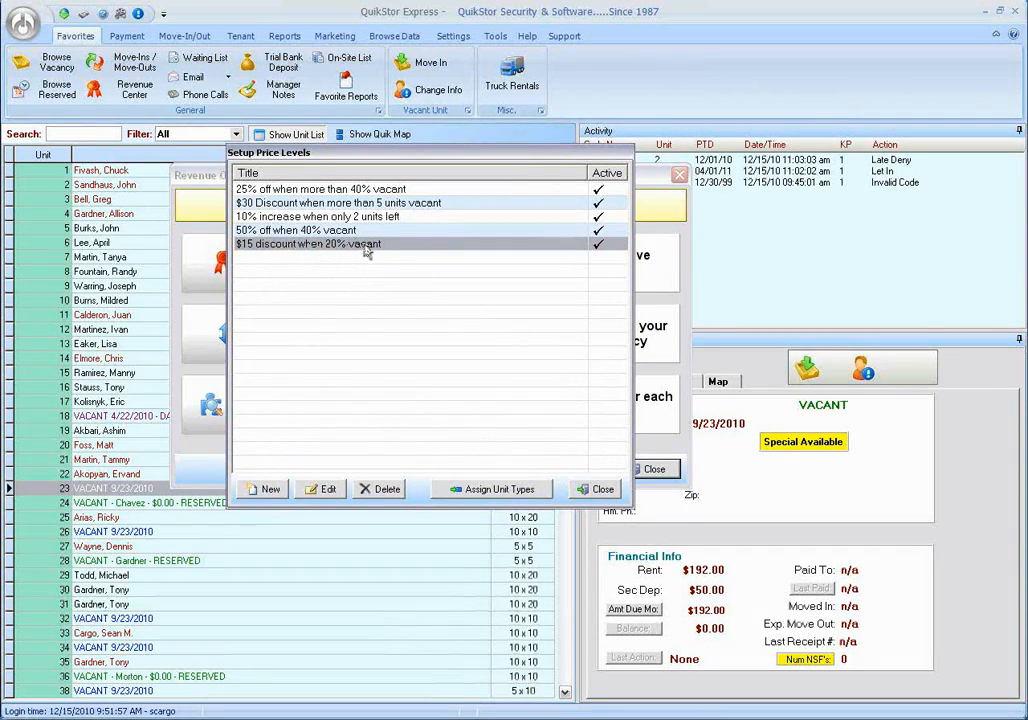
Assign the "$15 discount when 20% vacant" price level to all unit types and close the price level setup
left_click(482, 490)
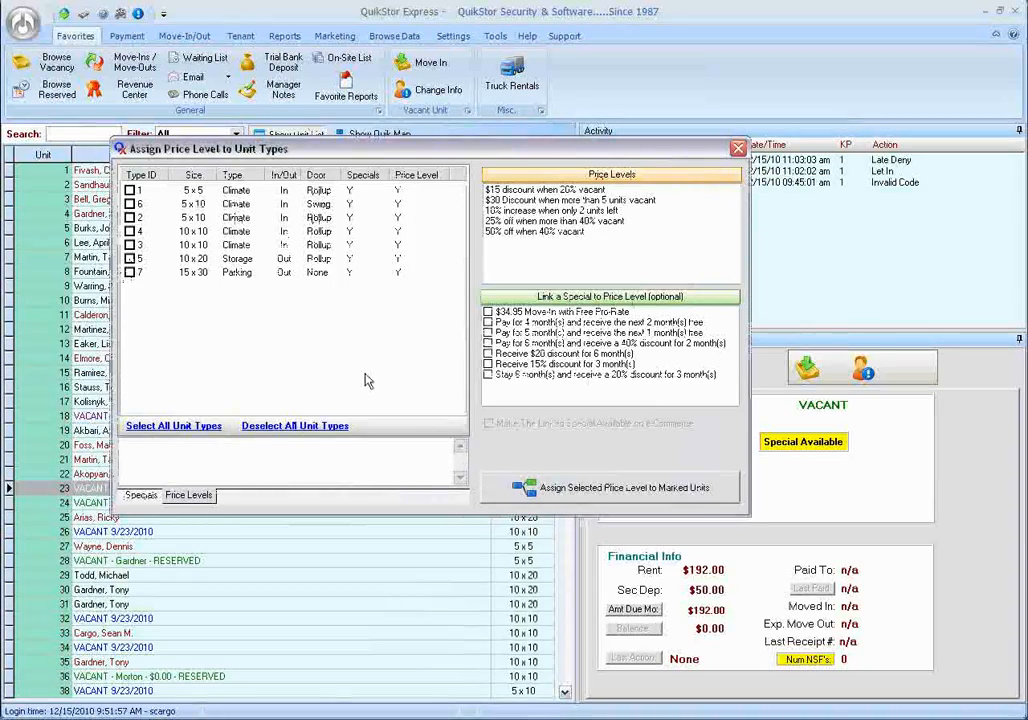
left_click_drag(433, 150, 463, 143)
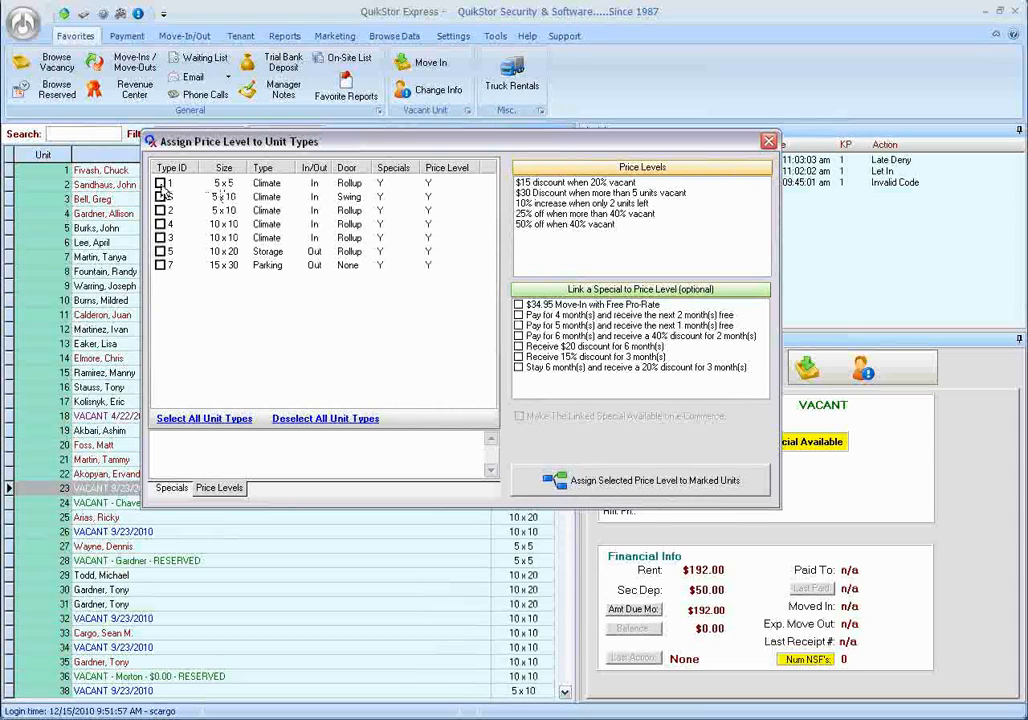
left_click(203, 420)
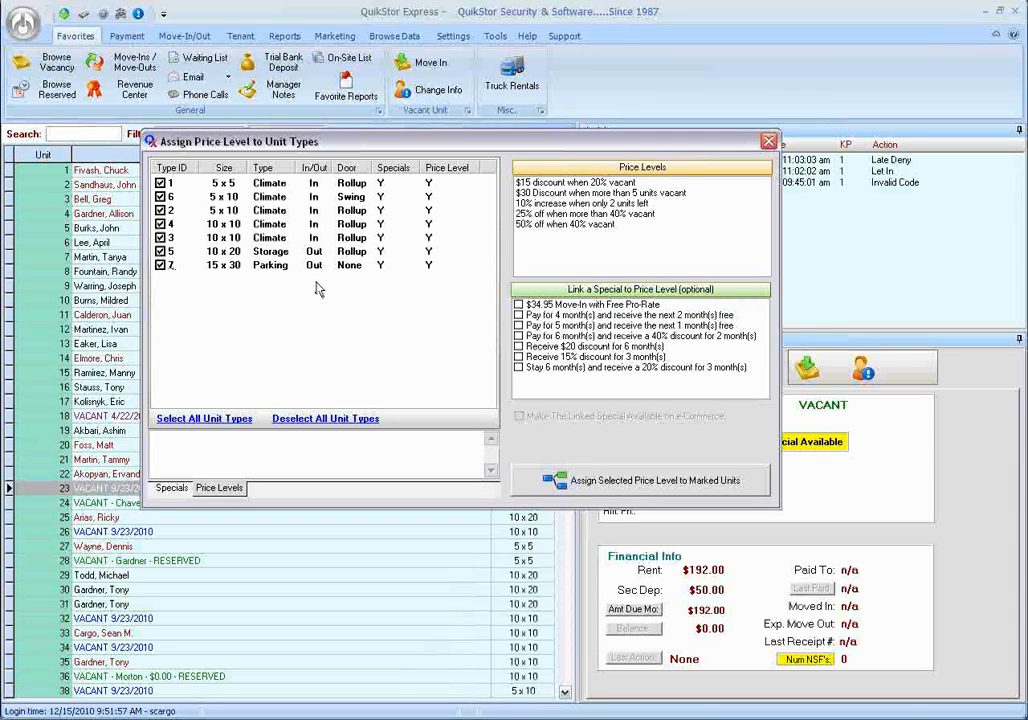
left_click(549, 185)
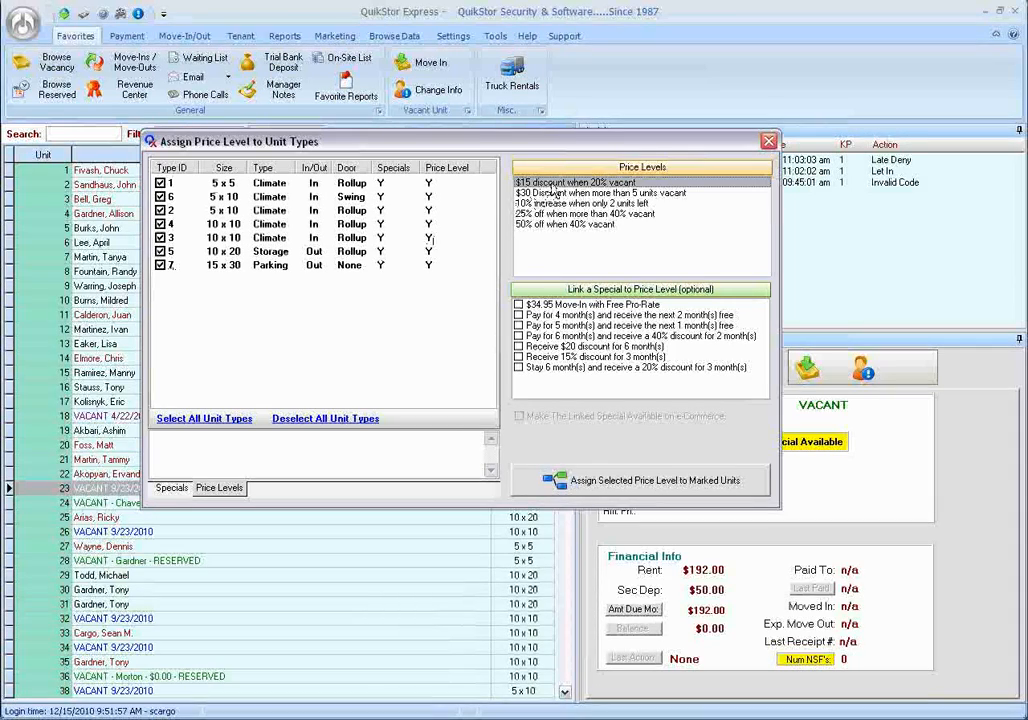
left_click(620, 488)
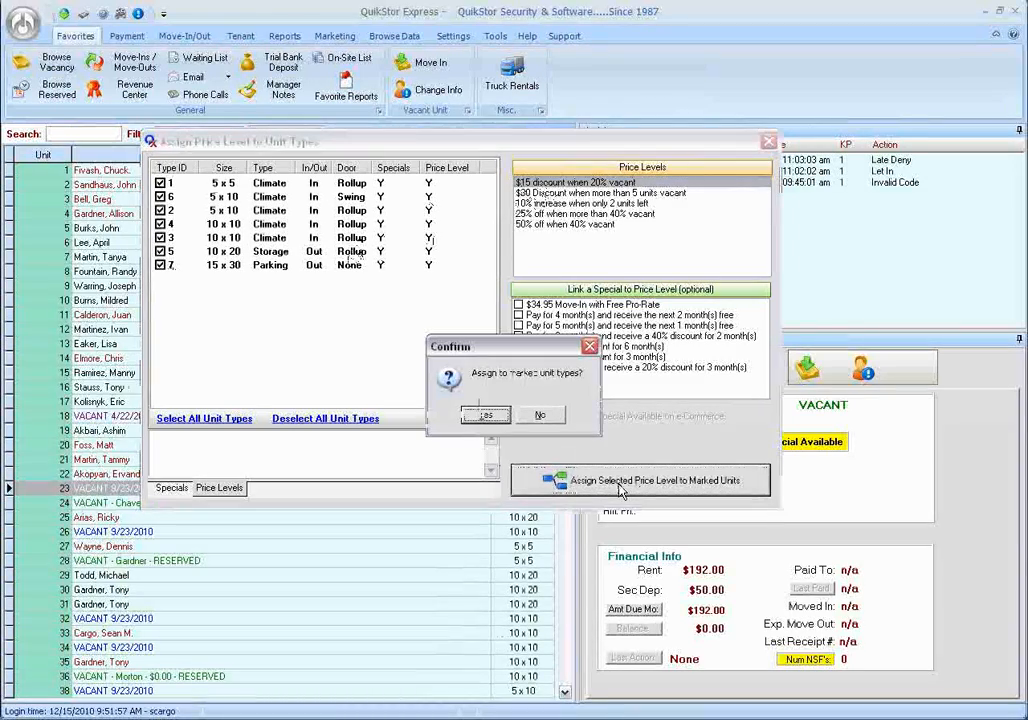
left_click(486, 415)
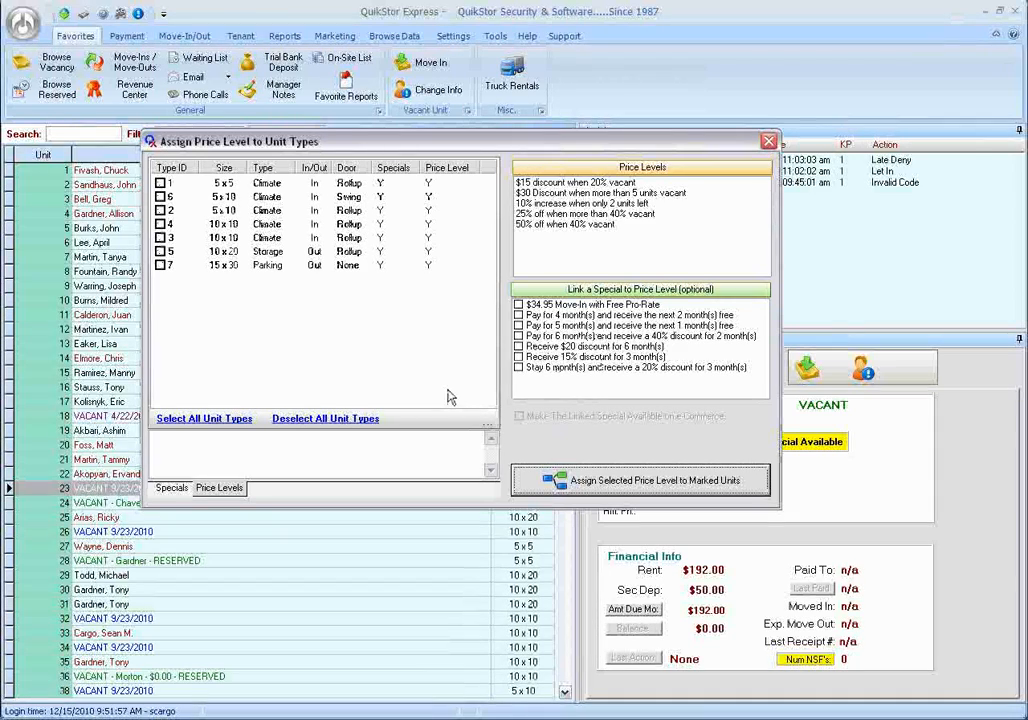
left_click(768, 141)
left_click_drag(492, 153, 559, 123)
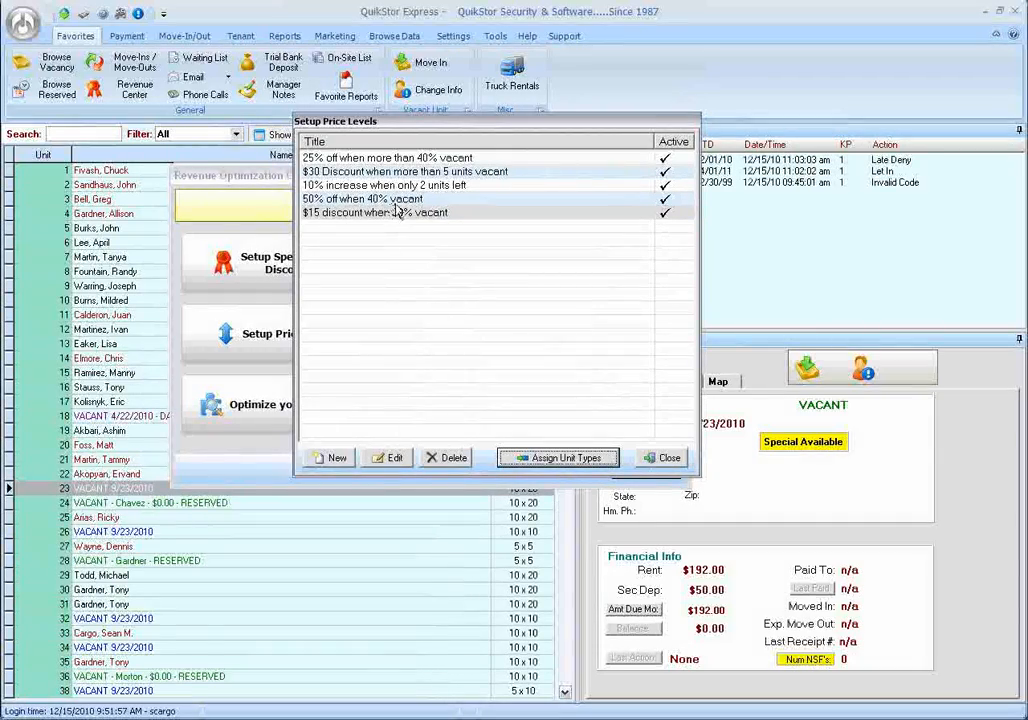
left_click(658, 460)
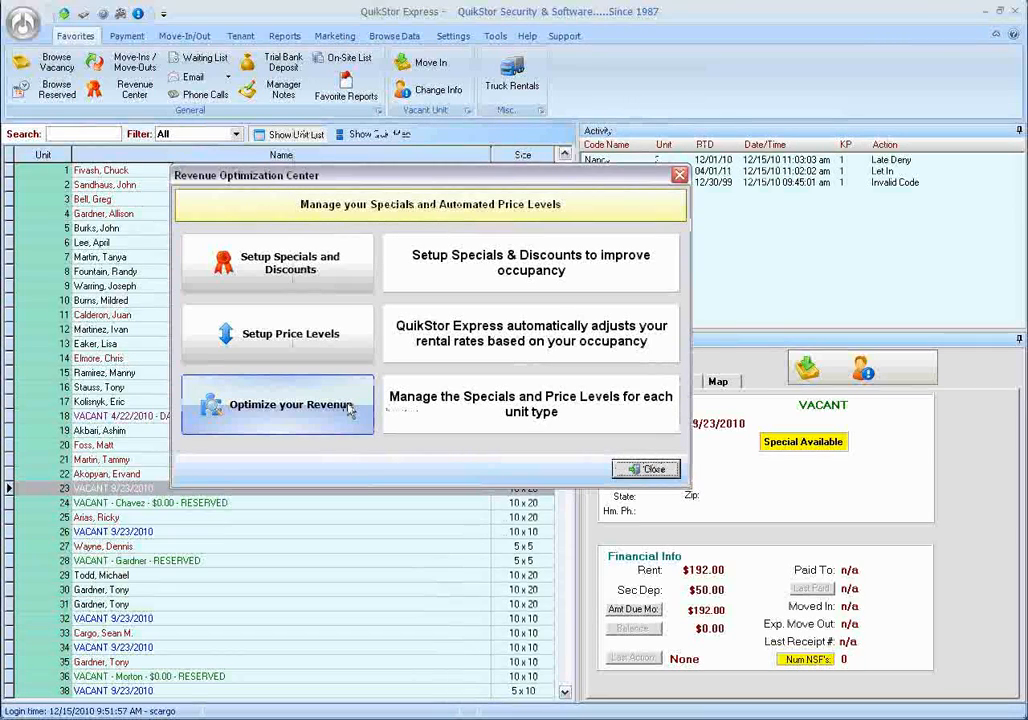
Review in the revenue optimization overview which unit types are assigned to each price level
left_click(296, 406)
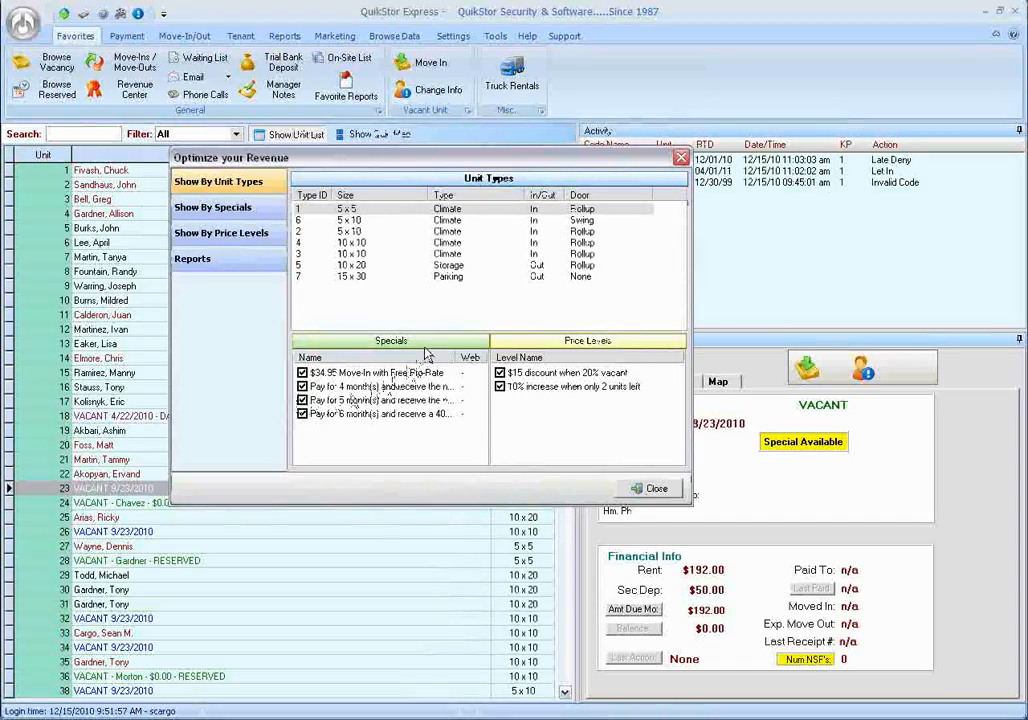
left_click(214, 236)
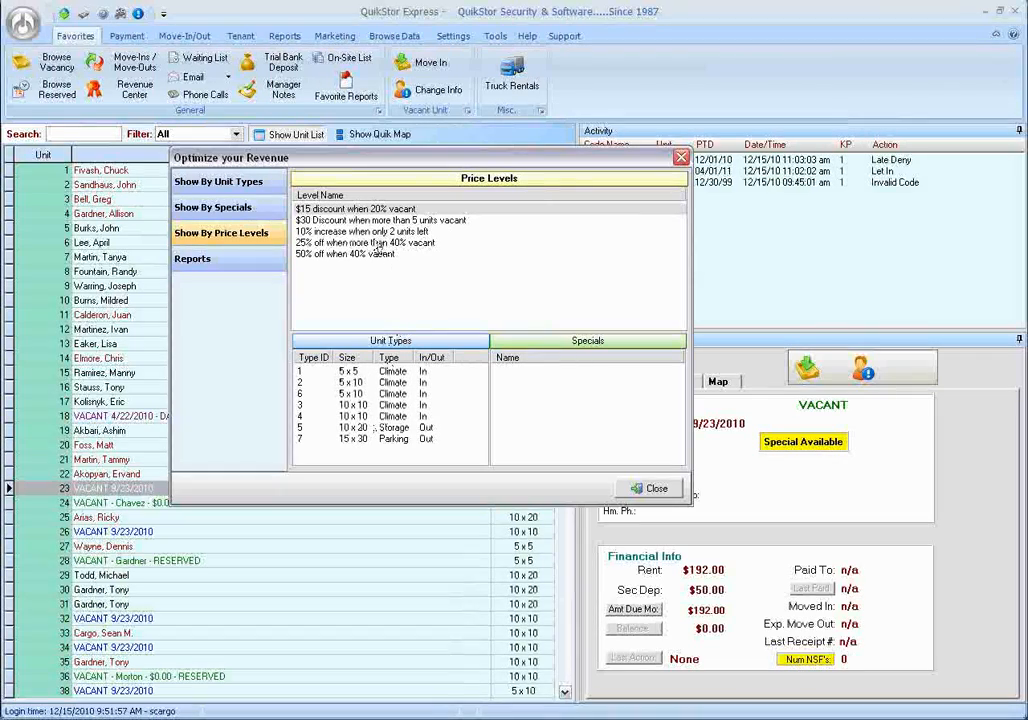
left_click(352, 221)
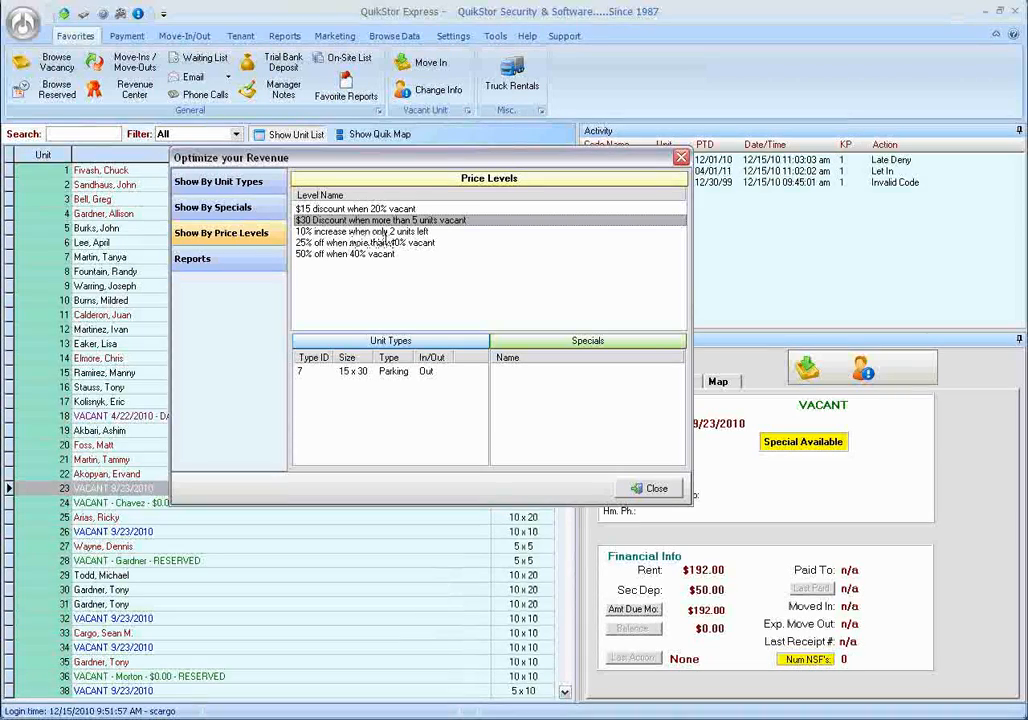
left_click(350, 231)
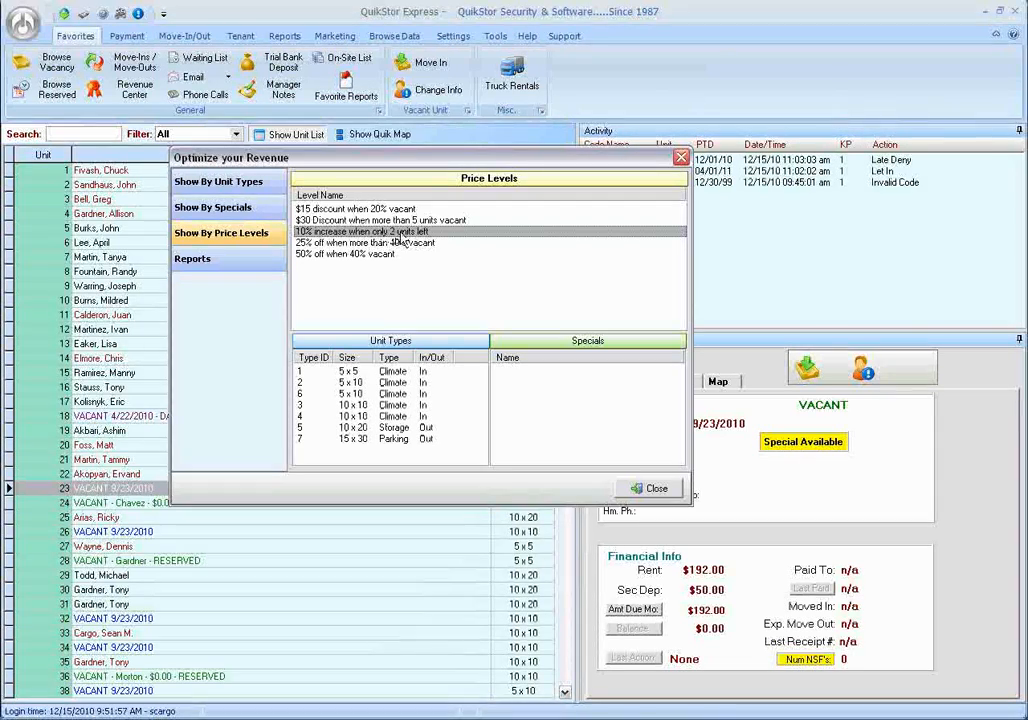
left_click(364, 394)
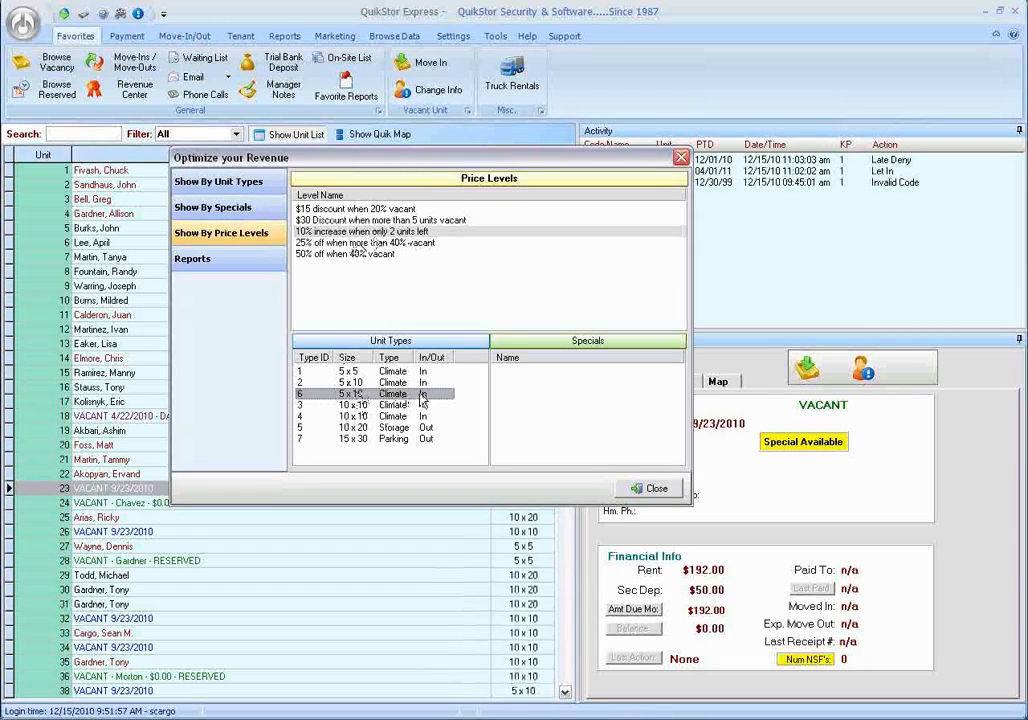
left_click(352, 245)
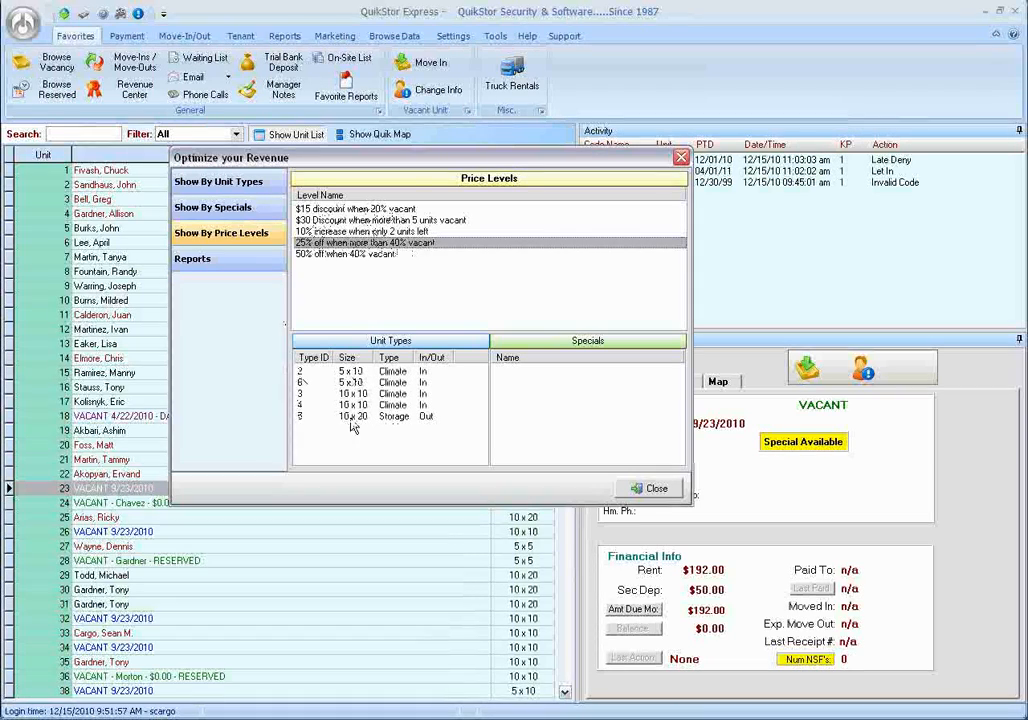
left_click(350, 256)
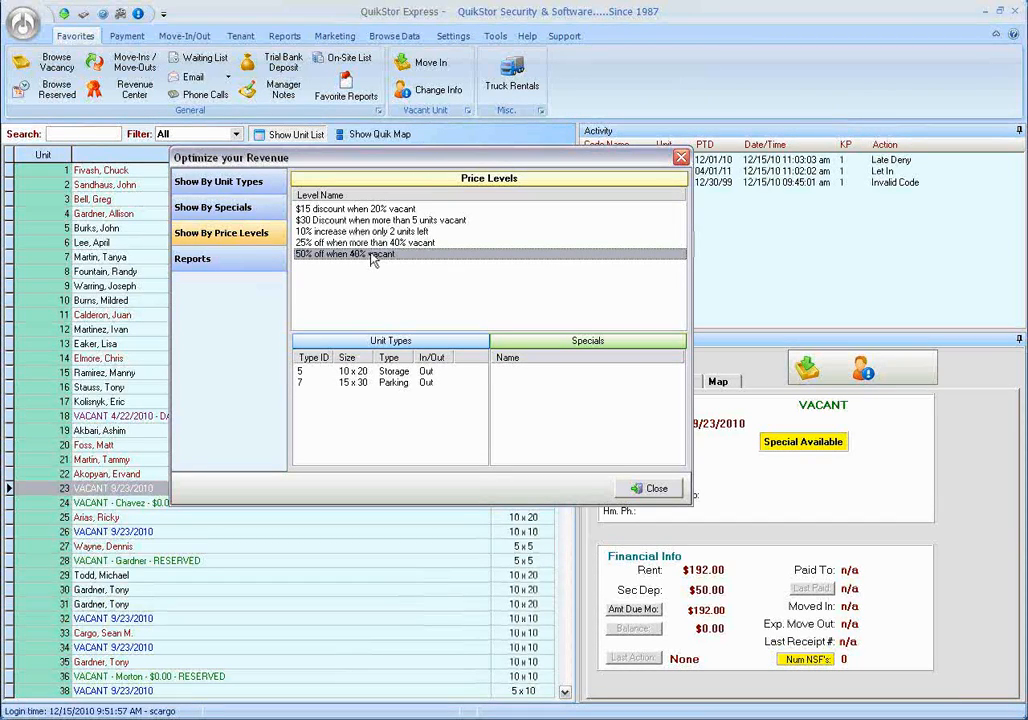
Open the List of All Specials (S-P-L) report and examine the units under the 15% discount and 6-month 40% discount specials
left_click(194, 259)
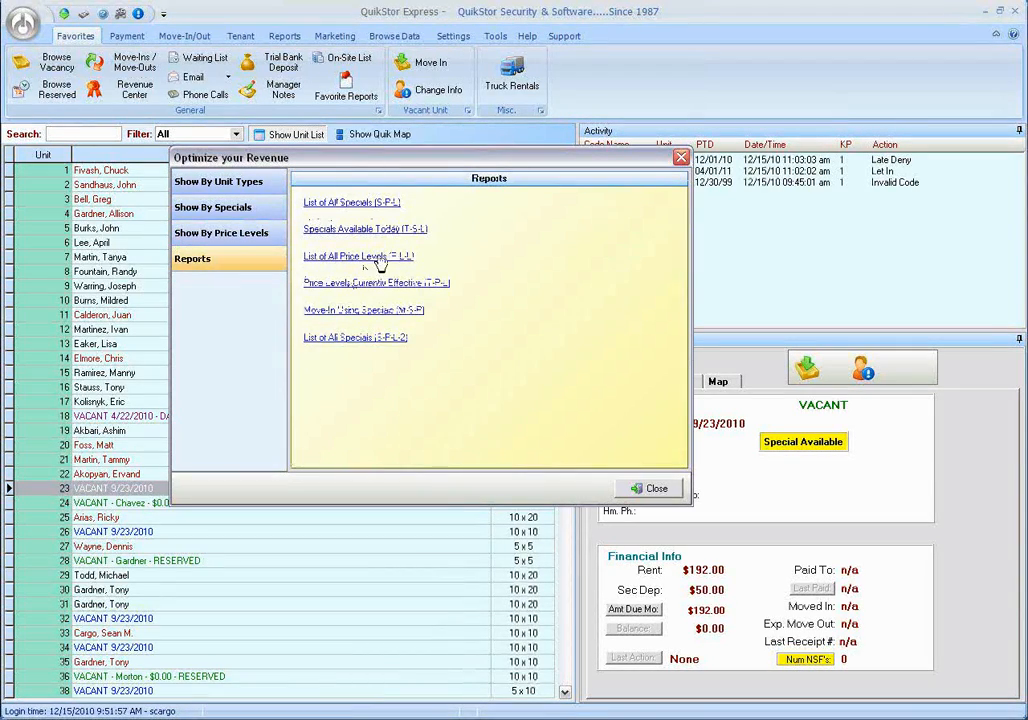
left_click_drag(390, 170, 407, 173)
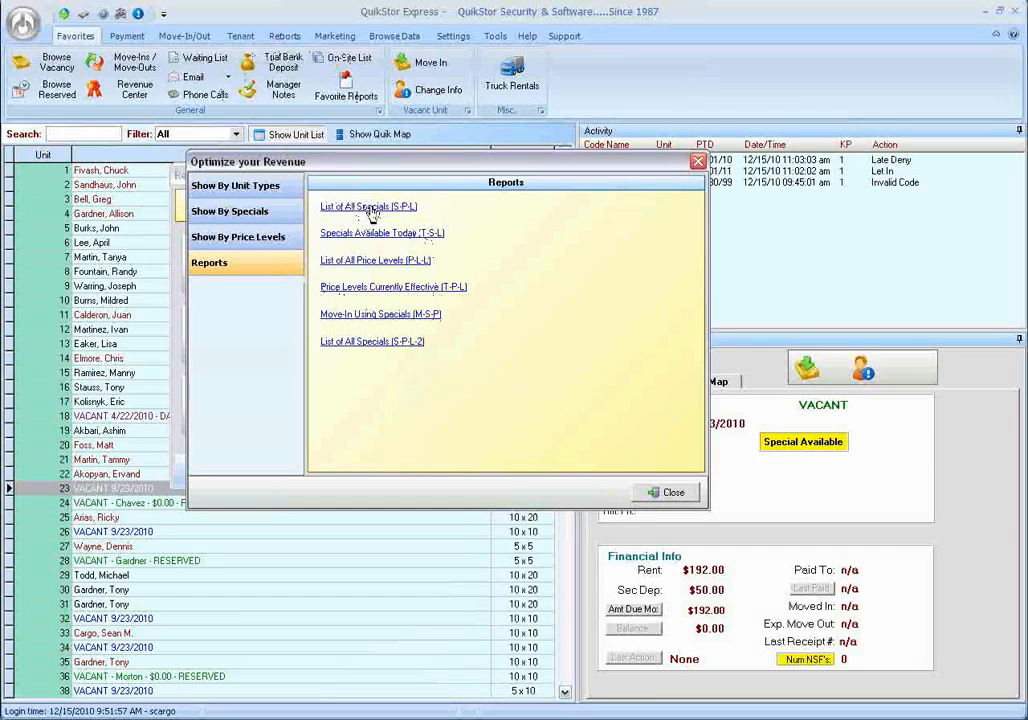
left_click(372, 208)
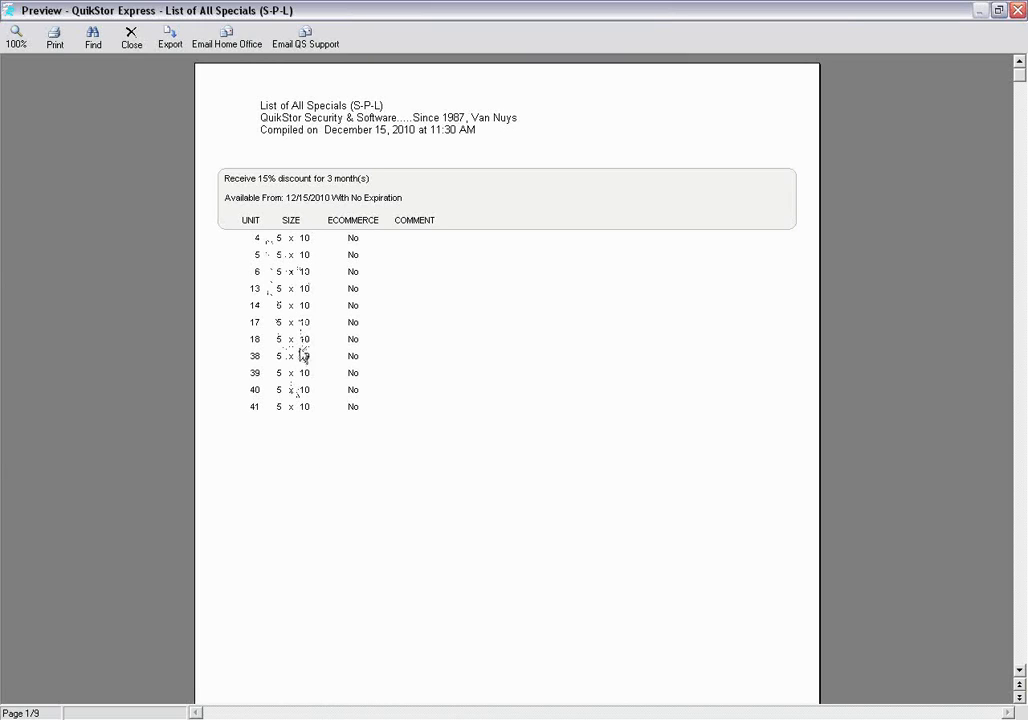
scroll(296, 358, "down", 1)
scroll(300, 358, "up", 1)
scroll(362, 512, "down", 5)
scroll(366, 518, "down", 5)
scroll(366, 522, "down", 5)
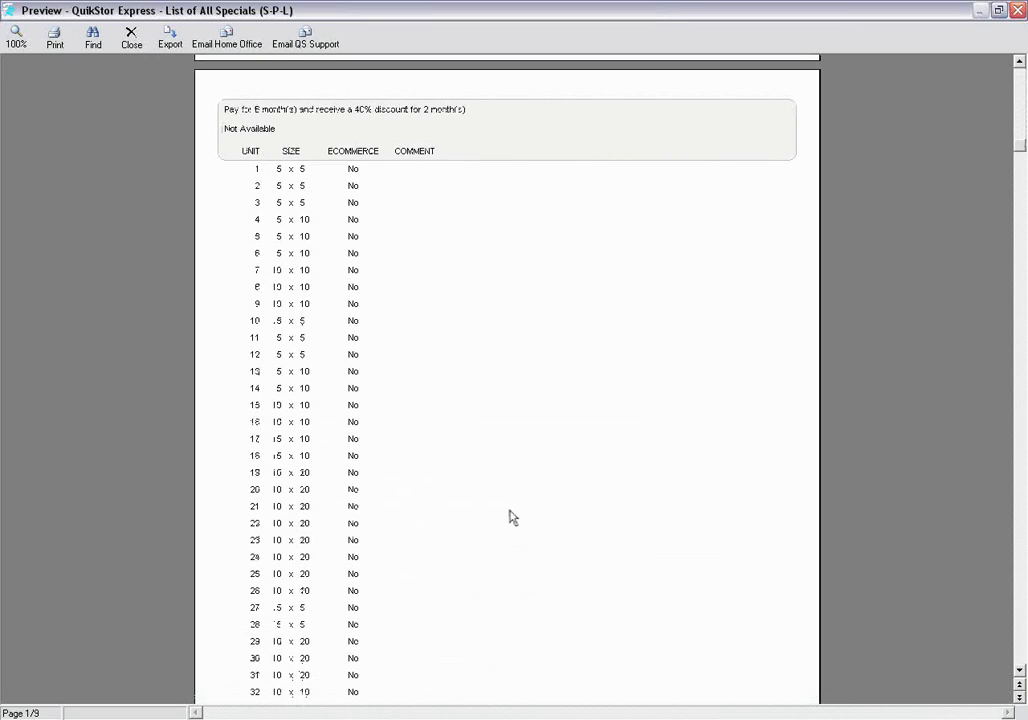
scroll(503, 510, "down", 1)
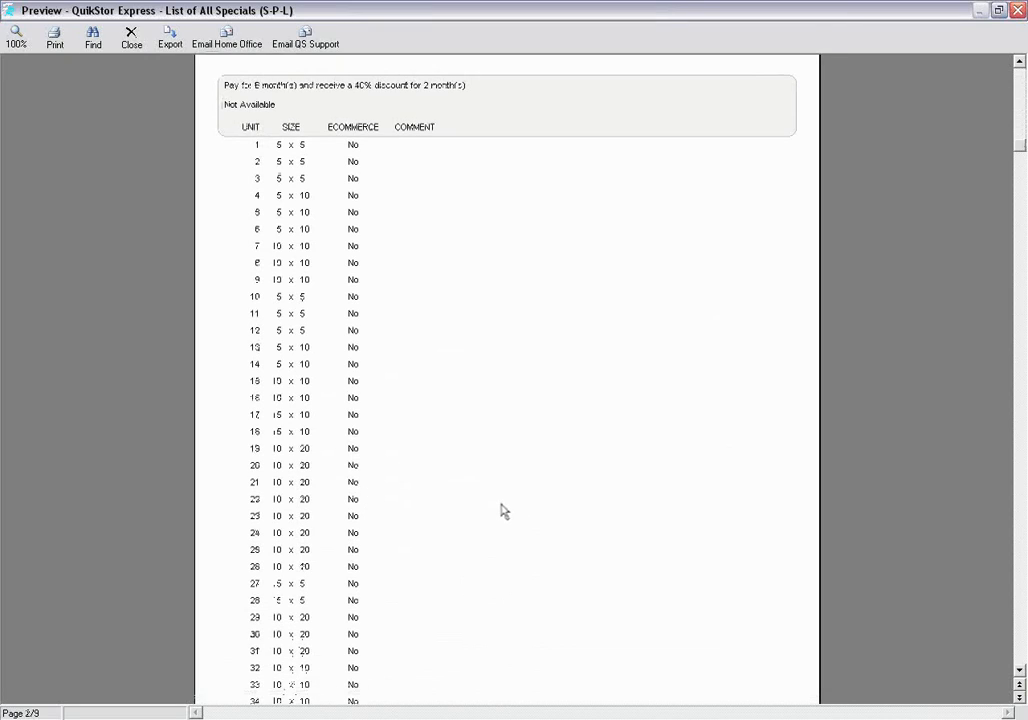
scroll(503, 510, "up", 2)
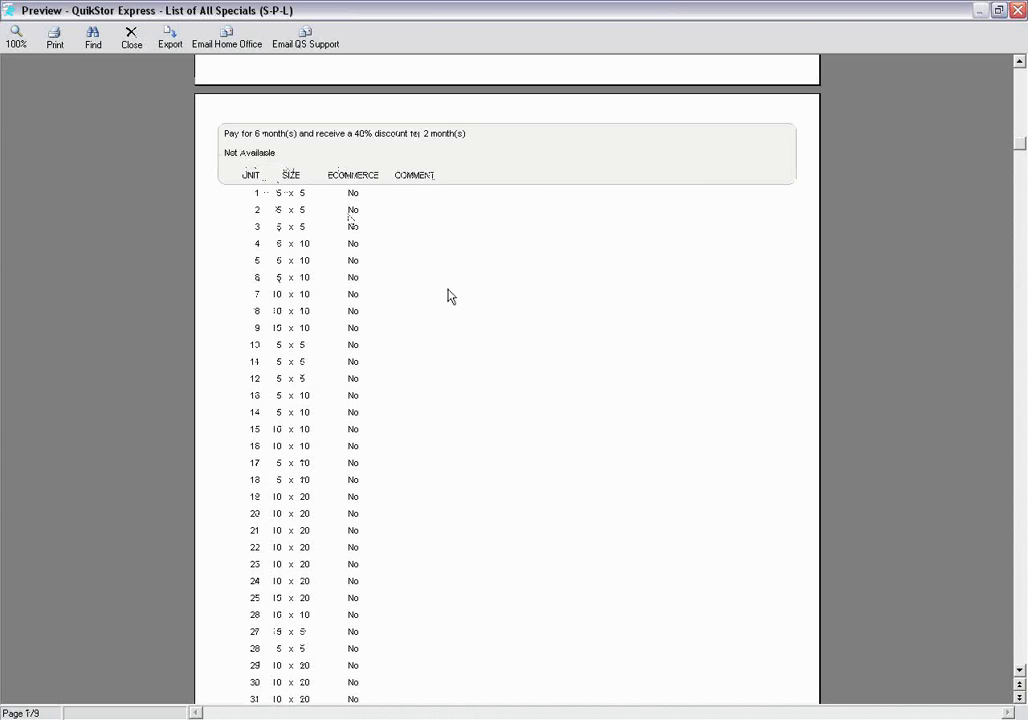
scroll(450, 300, "down", 5)
scroll(450, 307, "down", 7)
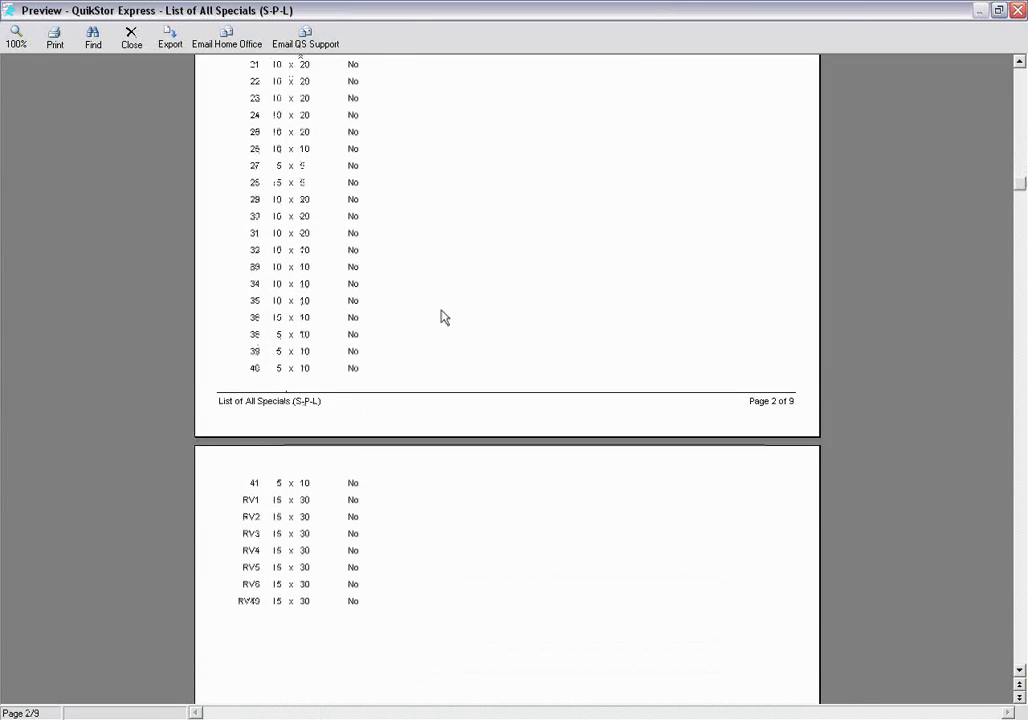
scroll(445, 315, "up", 3)
scroll(445, 317, "down", 2)
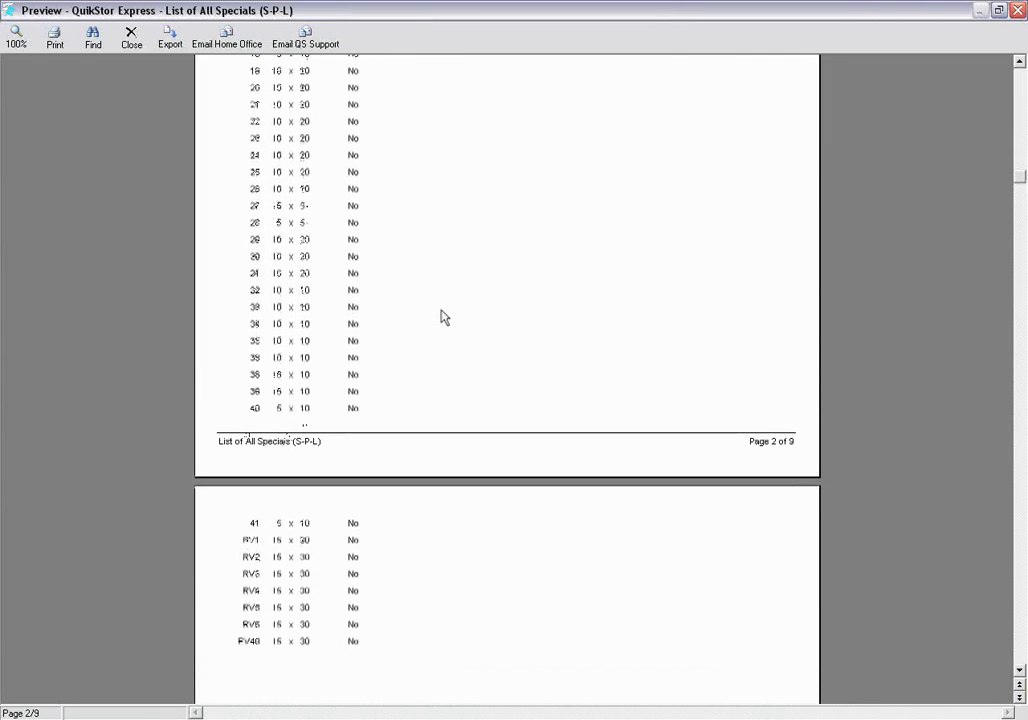
scroll(443, 316, "down", 3)
scroll(441, 316, "down", 8)
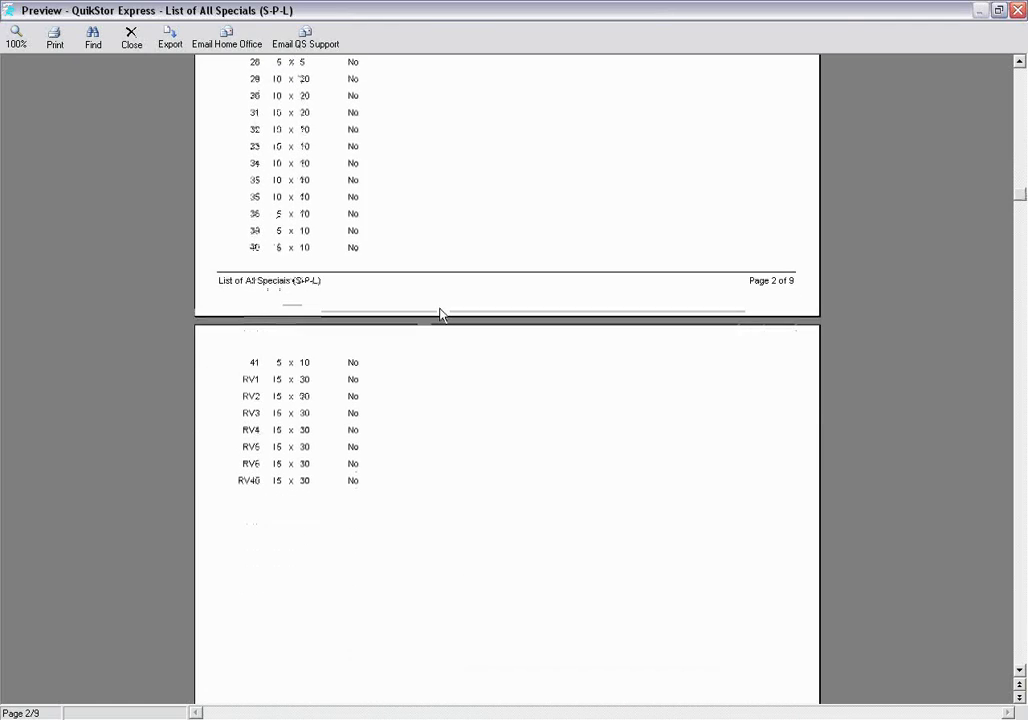
Examine the availability and units listed for the "$34.95 Move-In with Free Pro-Rate" special, and close the report
scroll(437, 350, "down", 10)
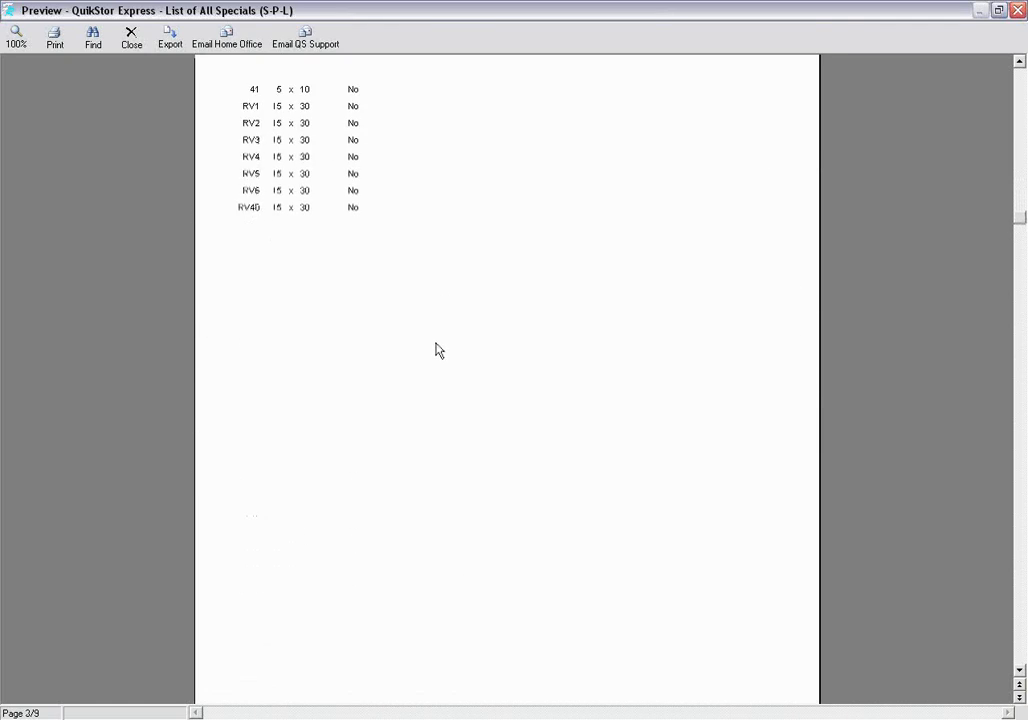
scroll(435, 352, "down", 9)
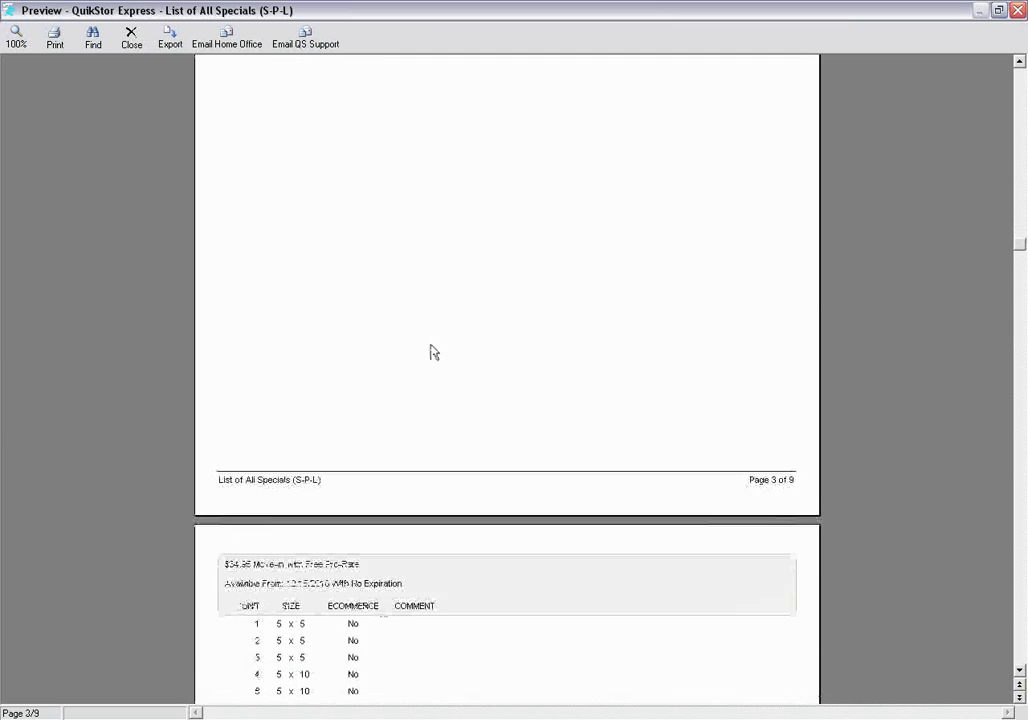
scroll(435, 350, "down", 7)
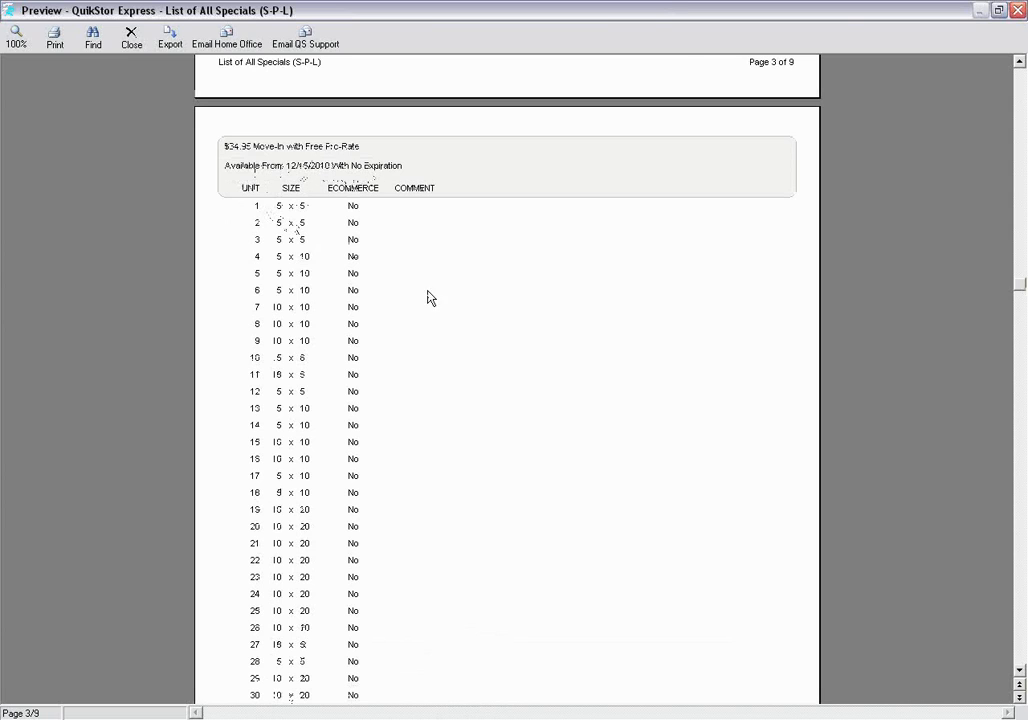
scroll(460, 345, "down", 1)
scroll(470, 356, "down", 2)
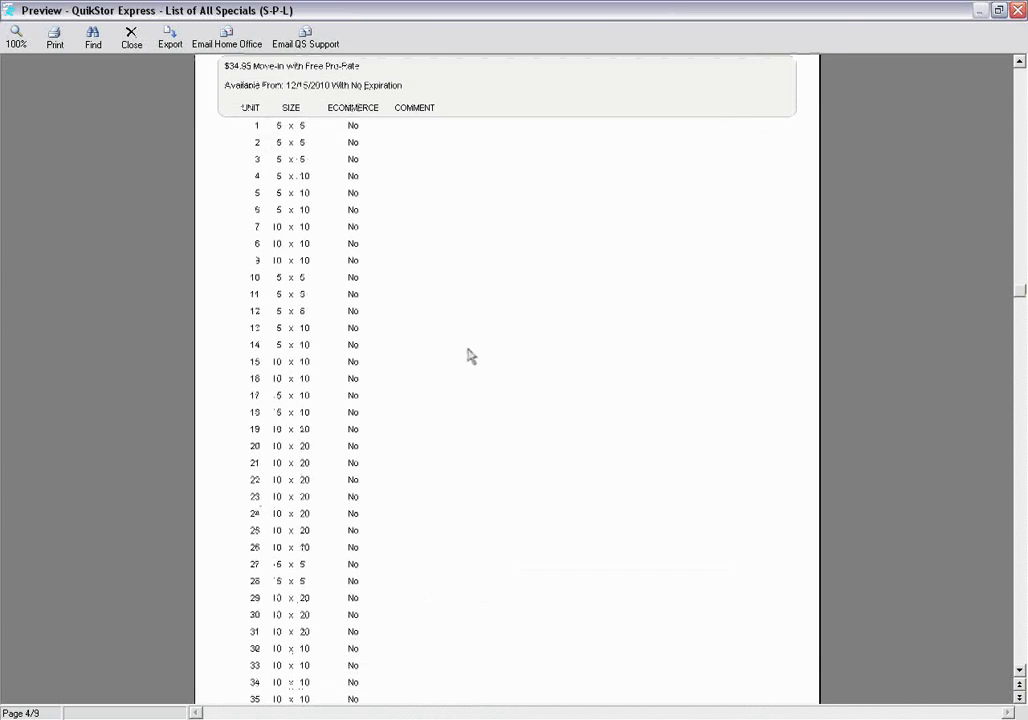
scroll(470, 356, "up", 2)
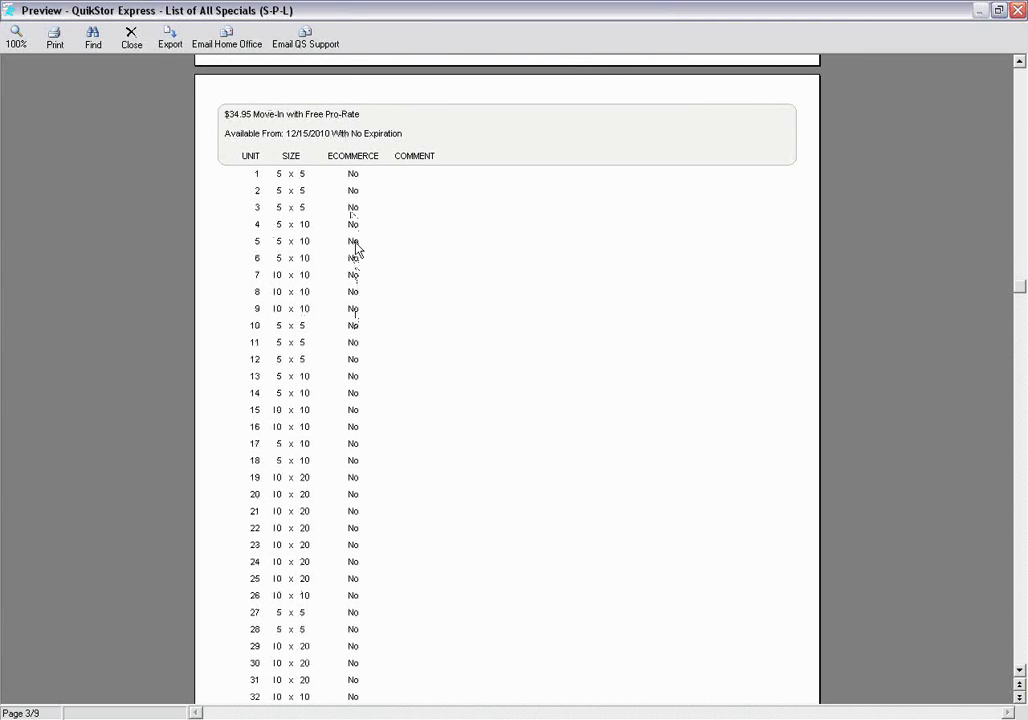
scroll(340, 161, "up", 1)
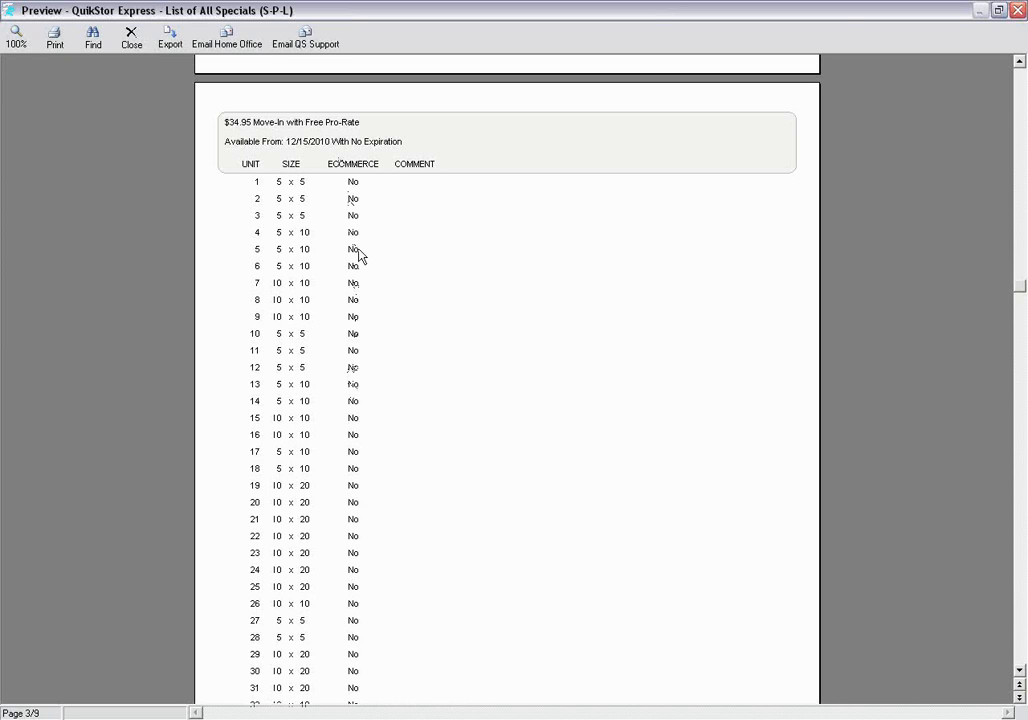
scroll(446, 384, "down", 5)
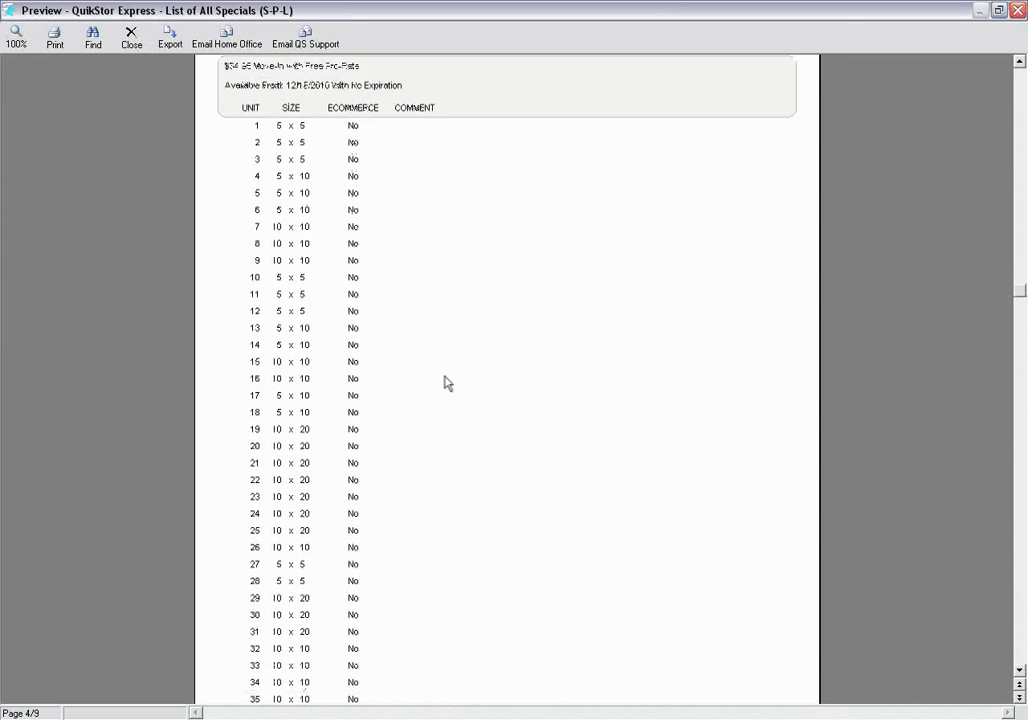
scroll(446, 384, "down", 4)
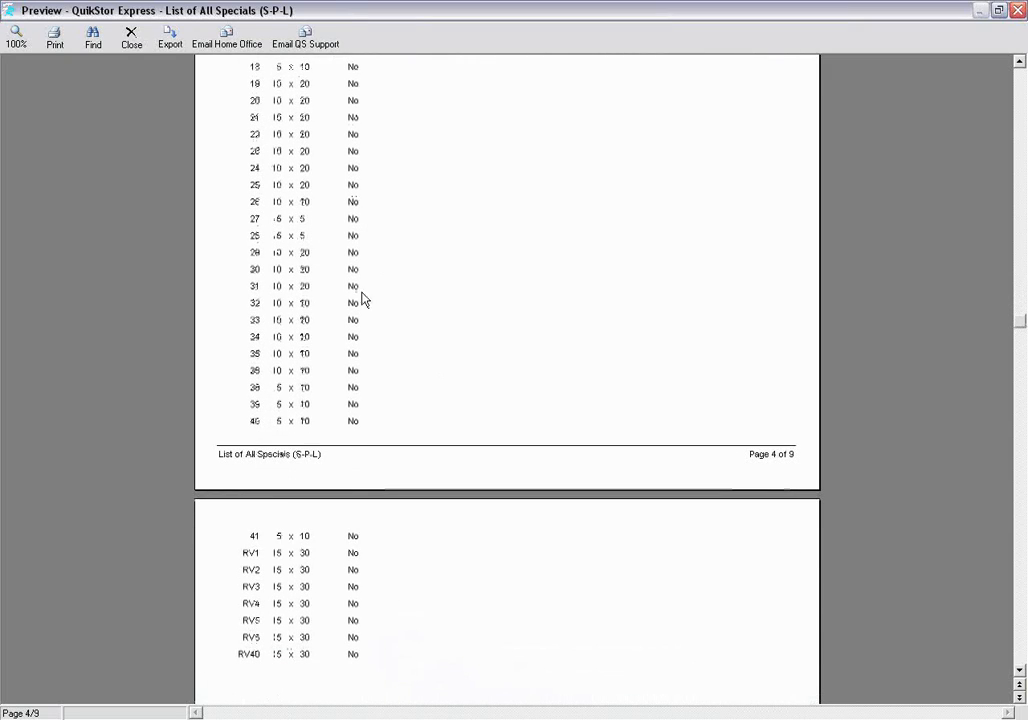
scroll(378, 319, "down", 4)
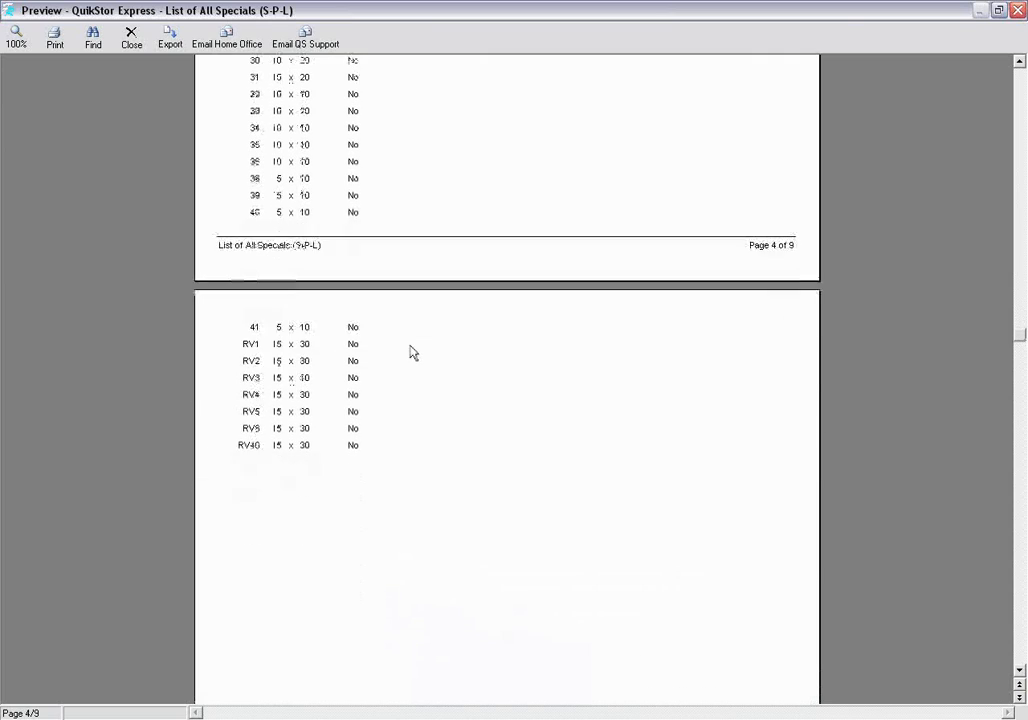
scroll(415, 352, "up", 1)
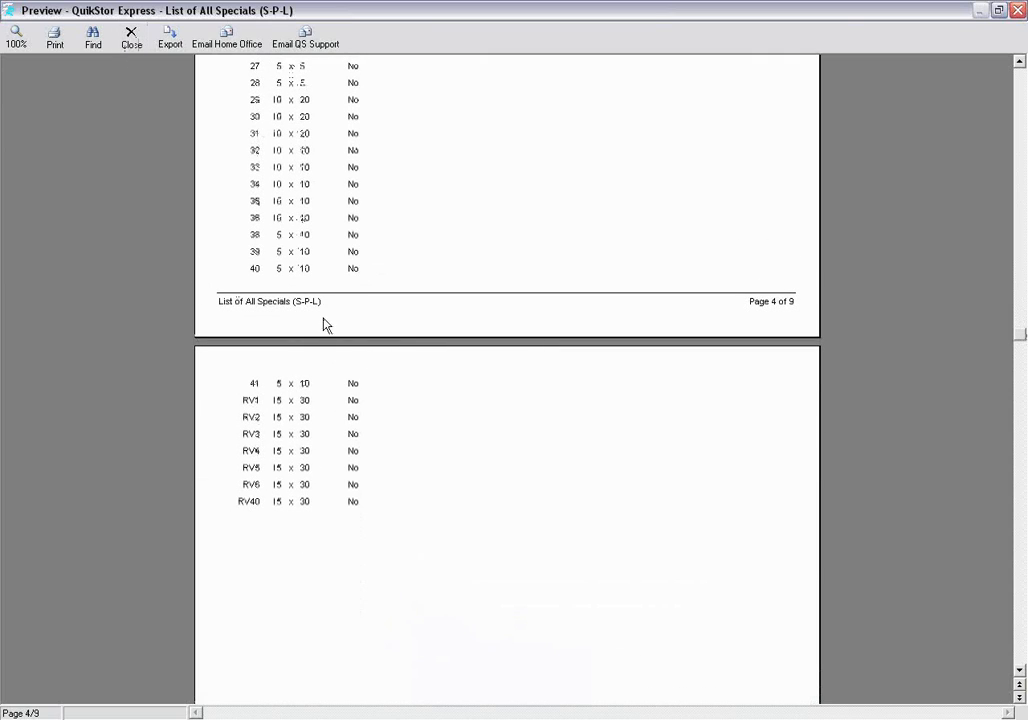
left_click(131, 40)
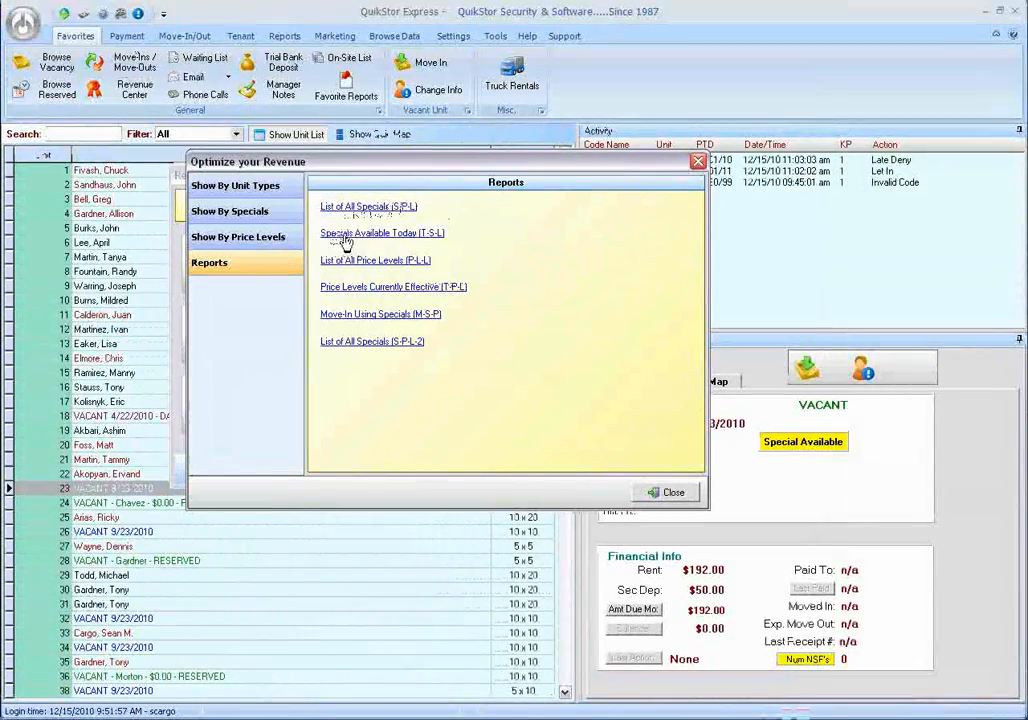
Open the Specials Available Today (T-S-L) report, examine the units under the 15% discount and $34.95 Move-In specials, and close the report
left_click(376, 238)
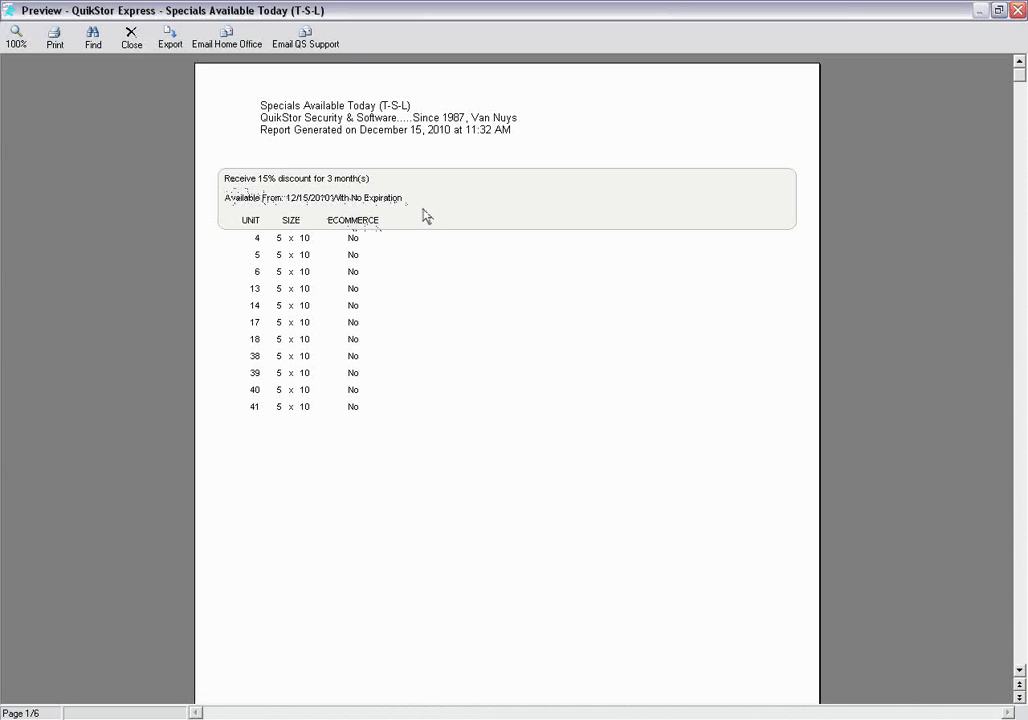
scroll(433, 217, "down", 3)
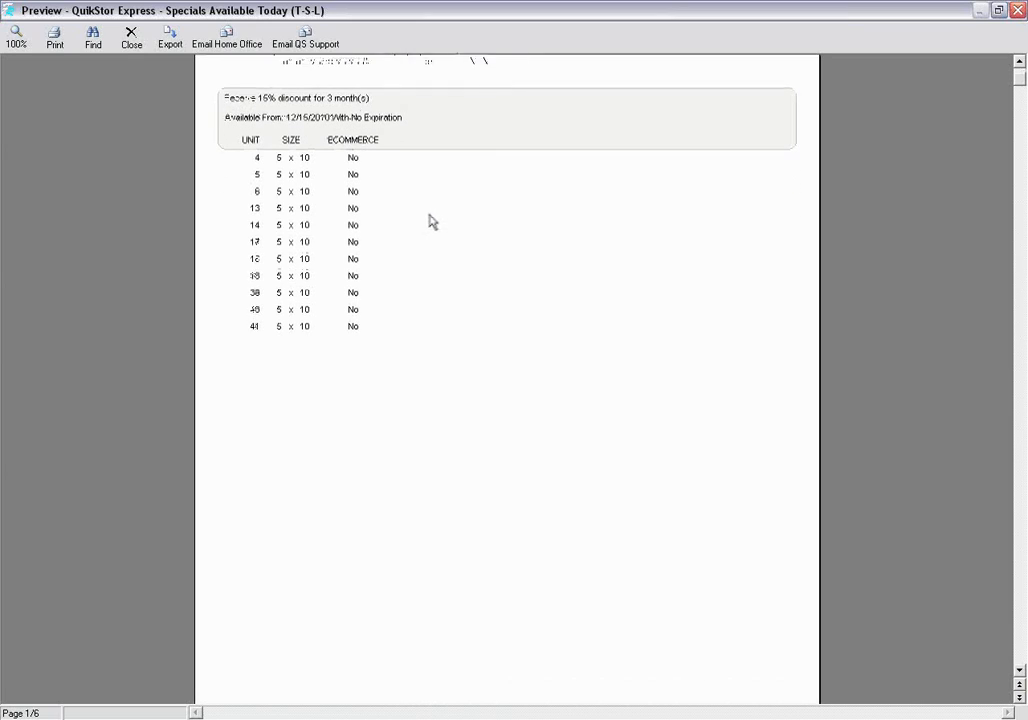
scroll(428, 222, "up", 1)
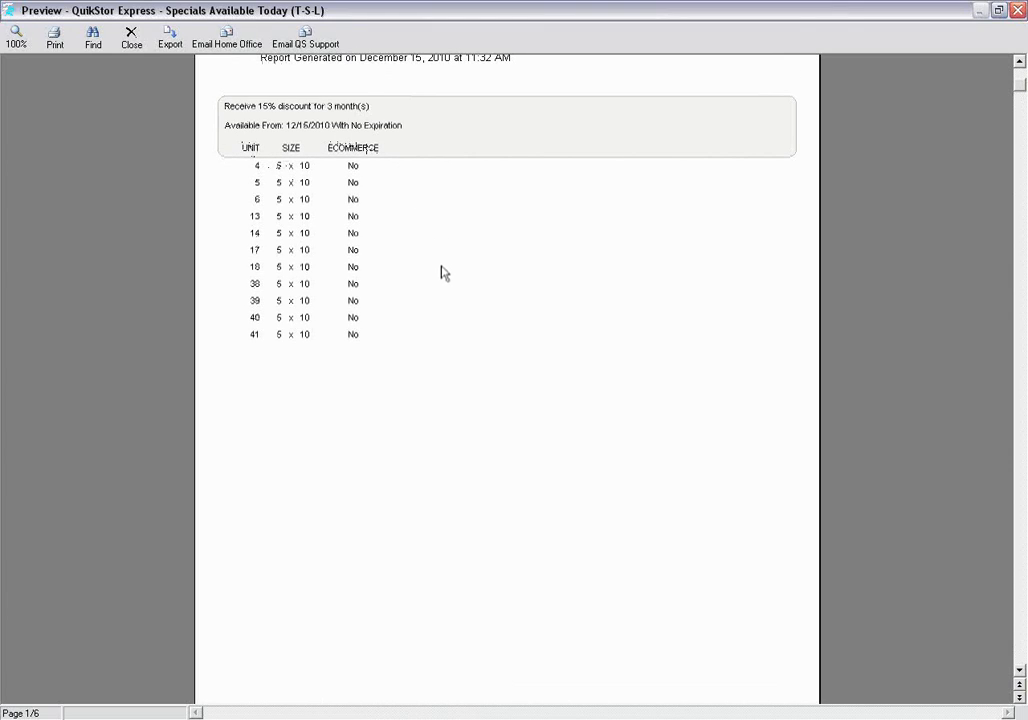
scroll(441, 272, "down", 7)
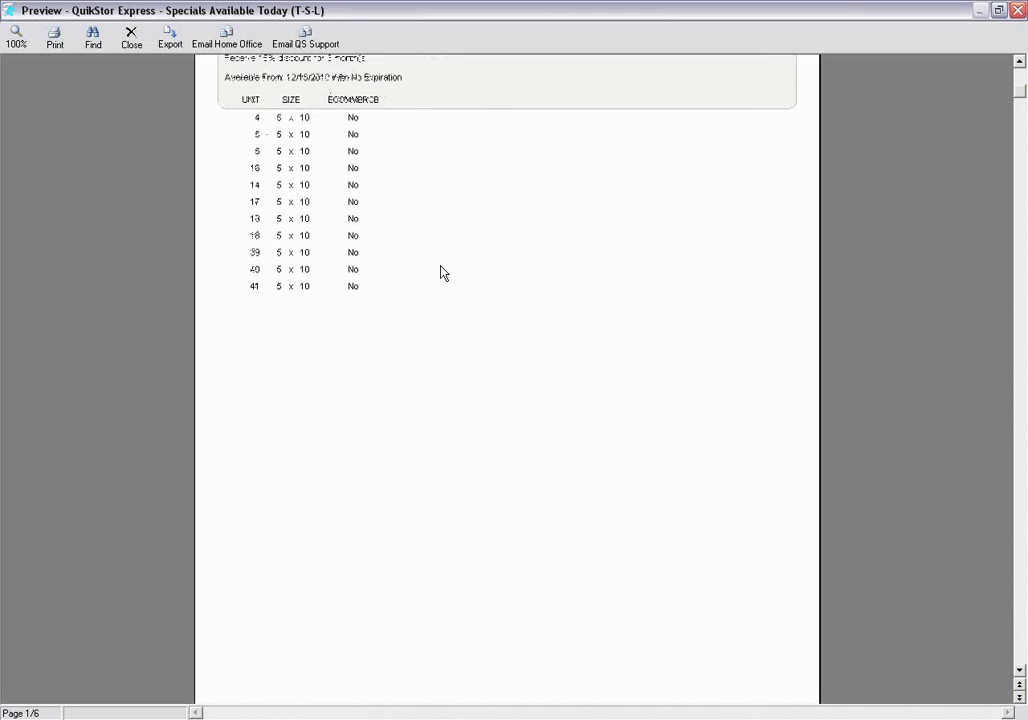
scroll(435, 284, "down", 7)
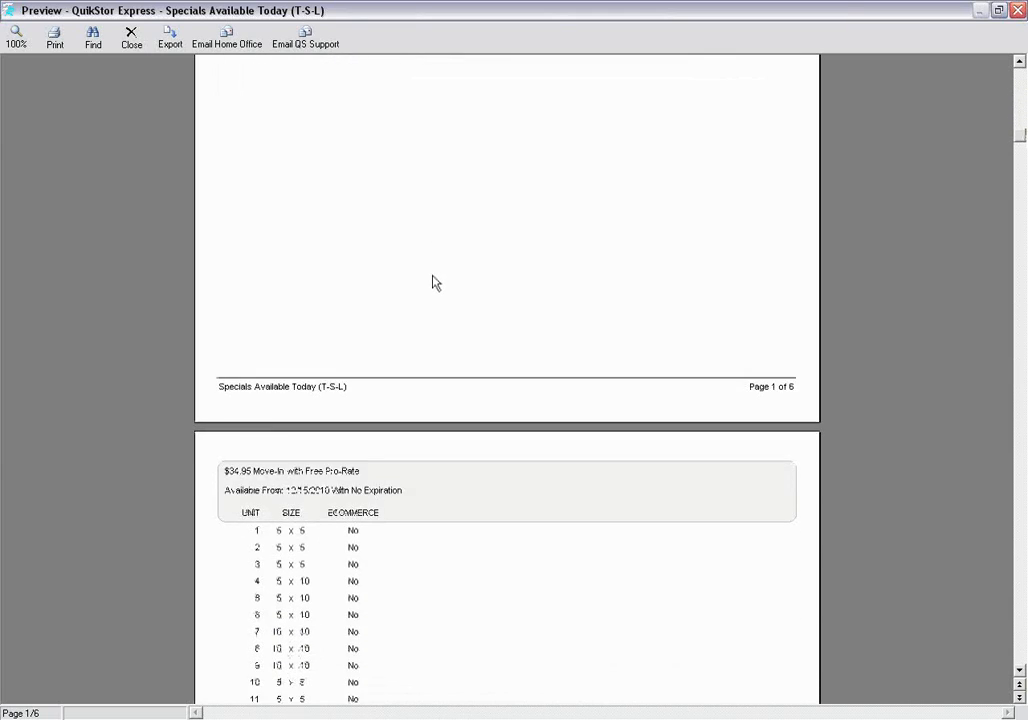
scroll(435, 284, "down", 3)
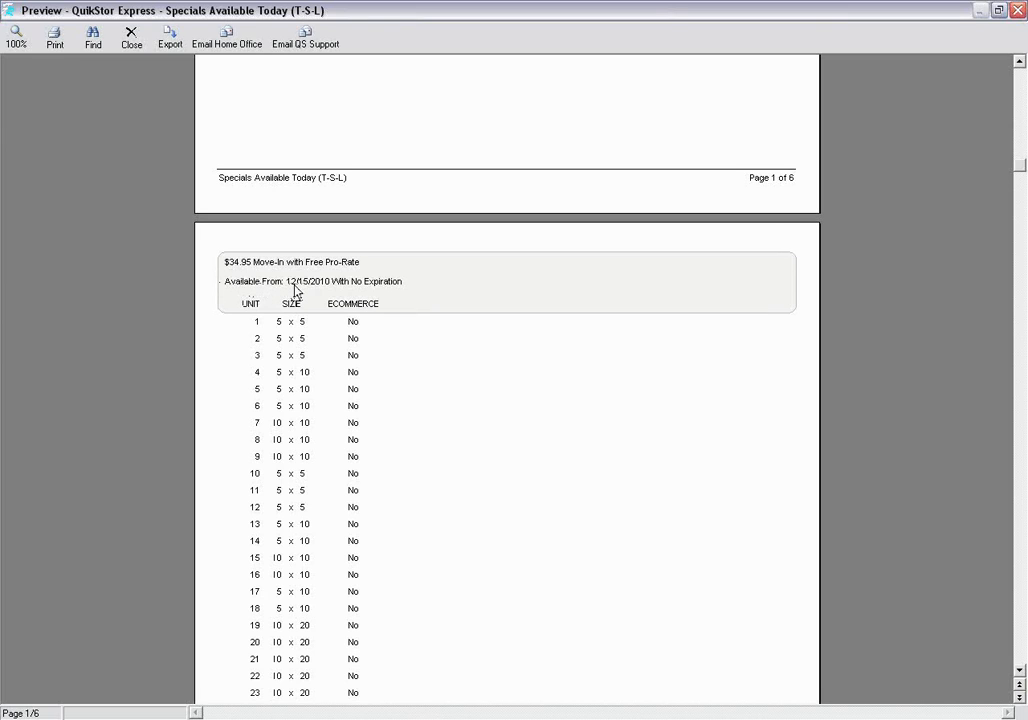
scroll(466, 344, "down", 6)
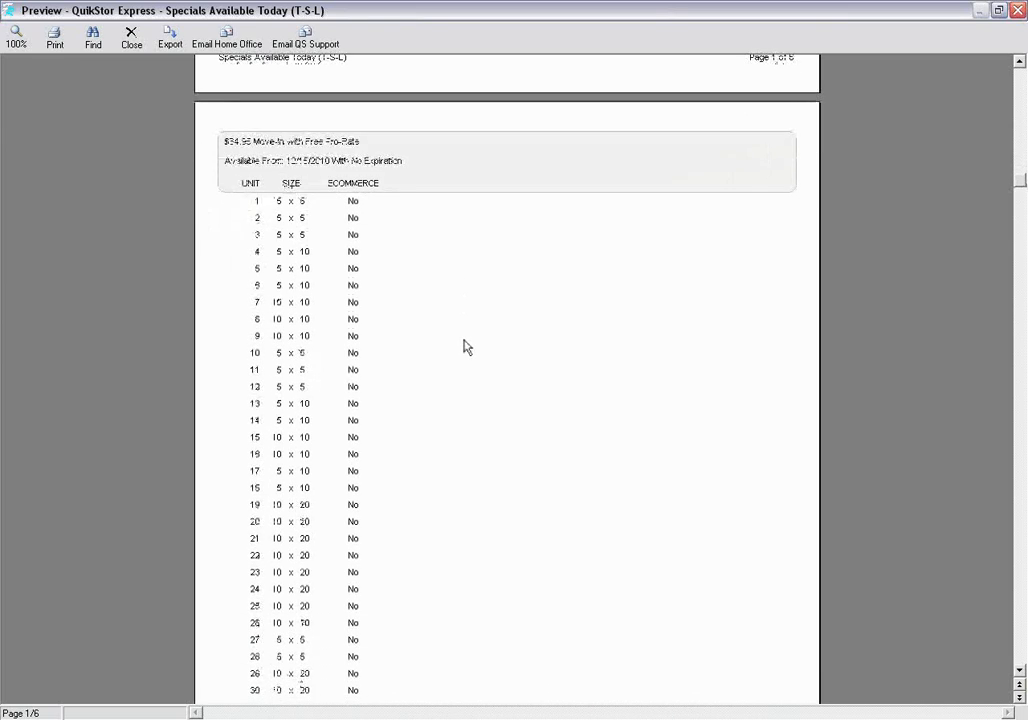
scroll(465, 347, "up", 4)
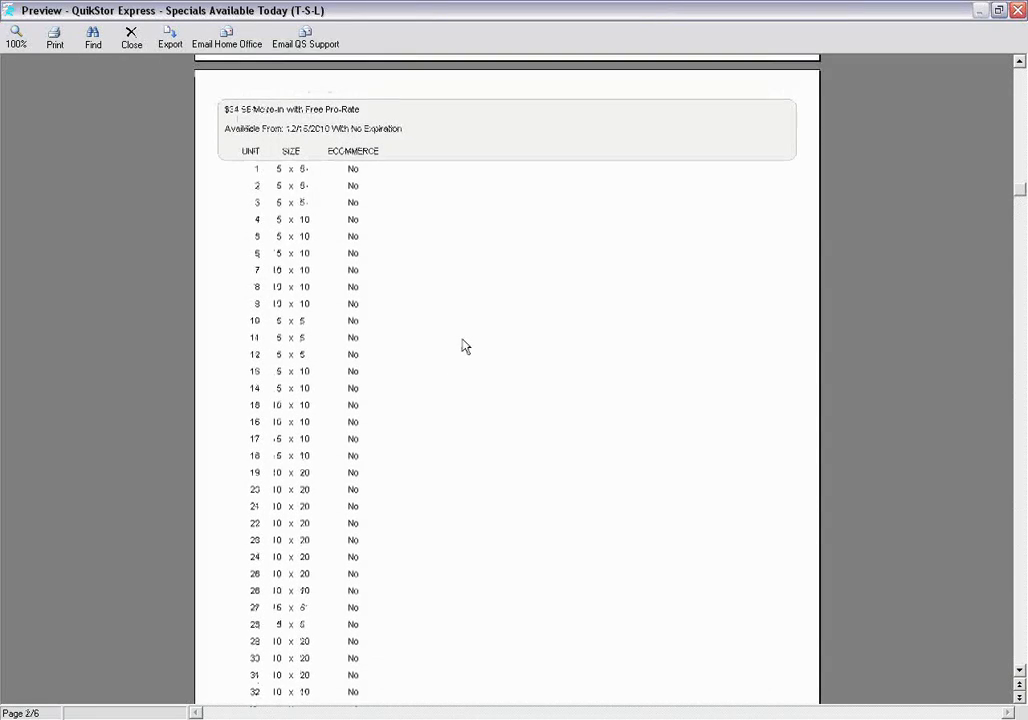
scroll(463, 346, "up", 5)
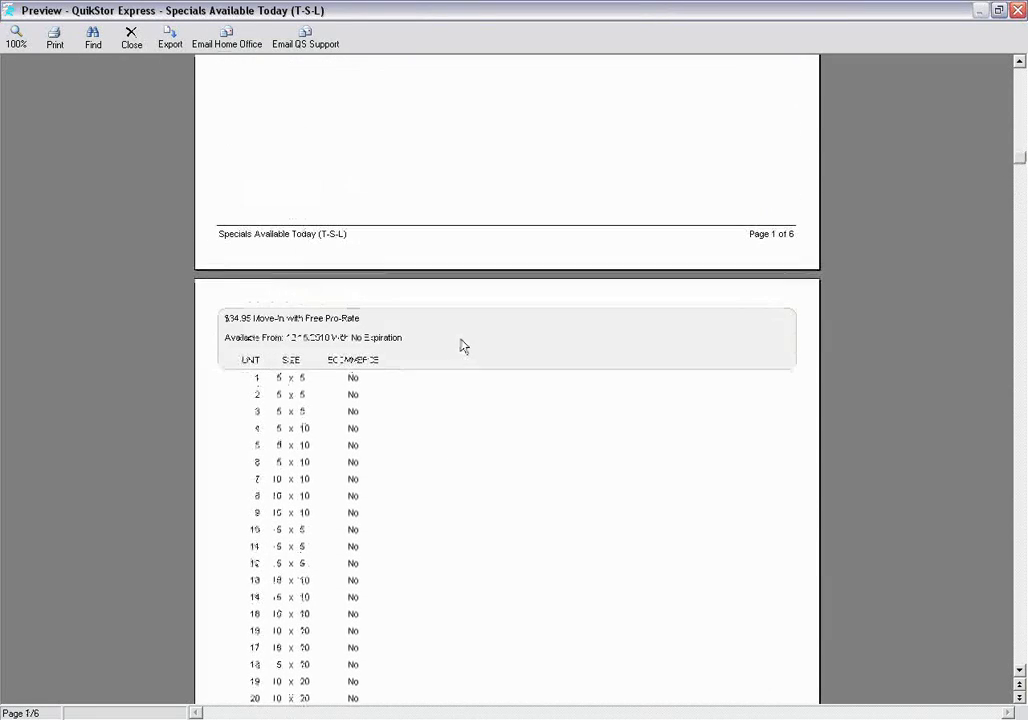
scroll(463, 346, "down", 2)
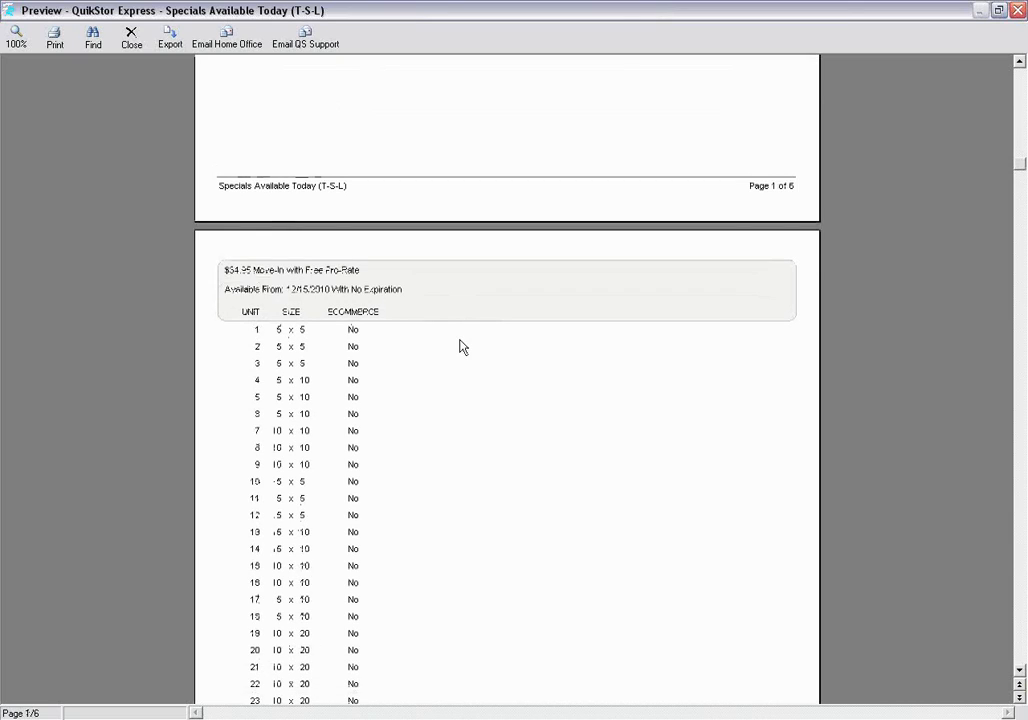
left_click(131, 48)
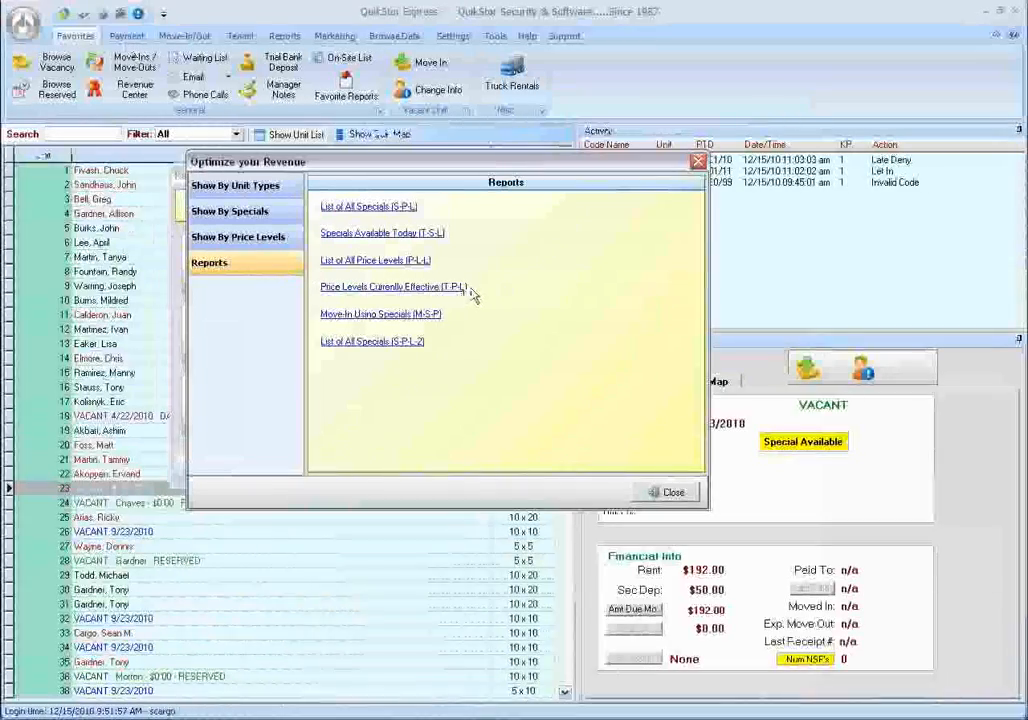
Open the List of All Price Levels (P-L-L) report, examine the conditions and units of the $30 discount and 25% off levels, and close it
left_click(362, 264)
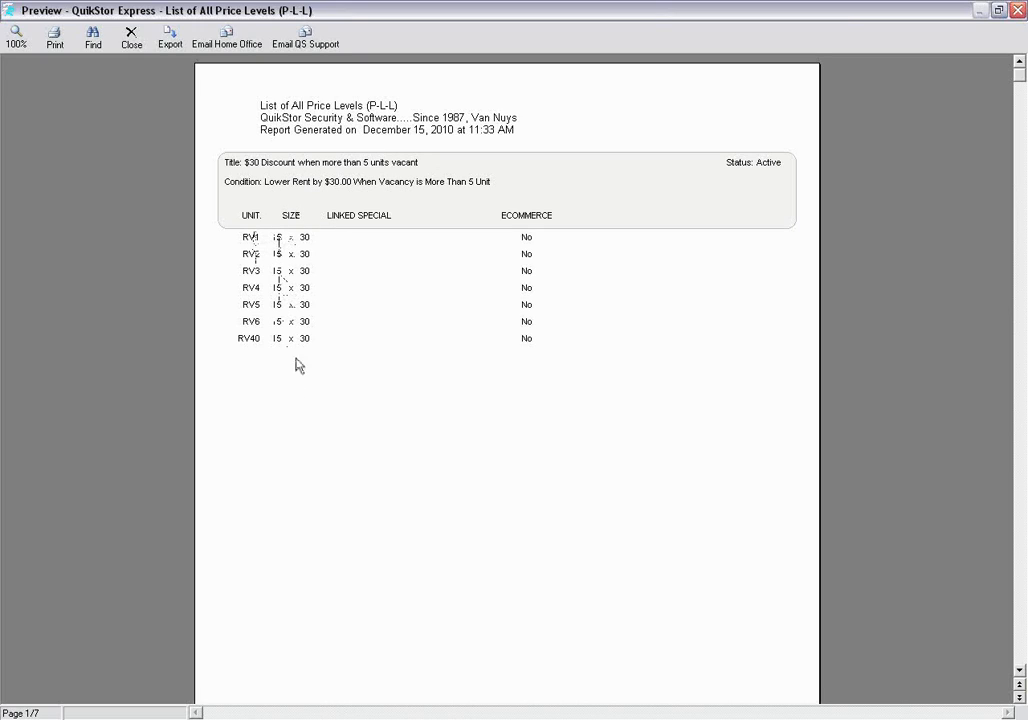
scroll(355, 315, "down", 1)
scroll(353, 316, "down", 1)
scroll(352, 315, "up", 1)
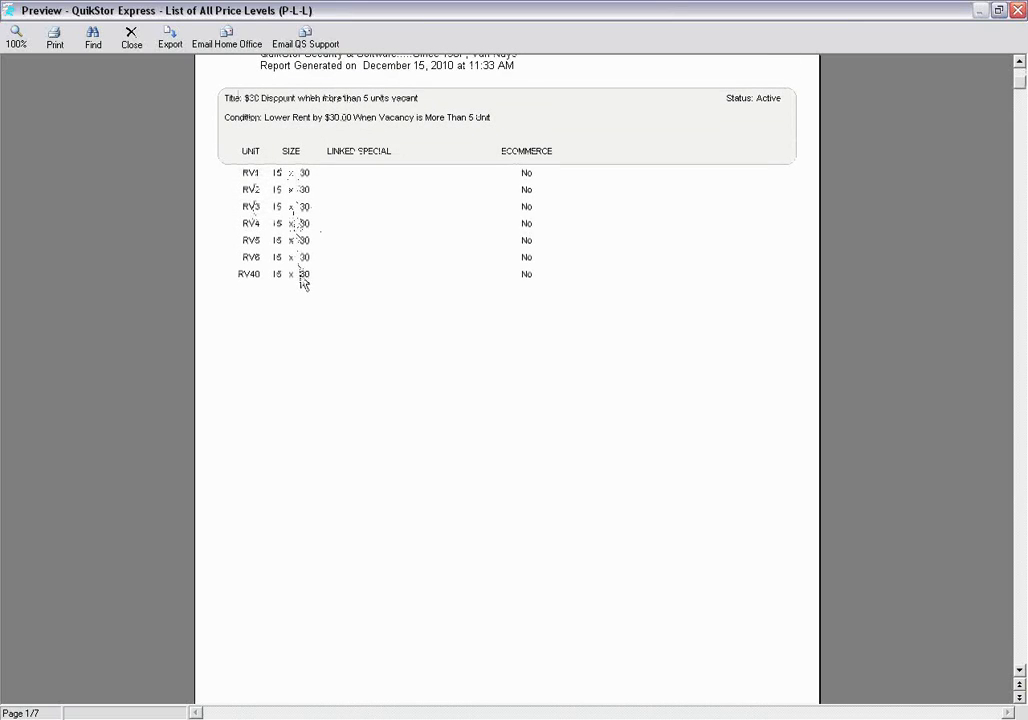
scroll(321, 281, "down", 4)
scroll(337, 299, "down", 5)
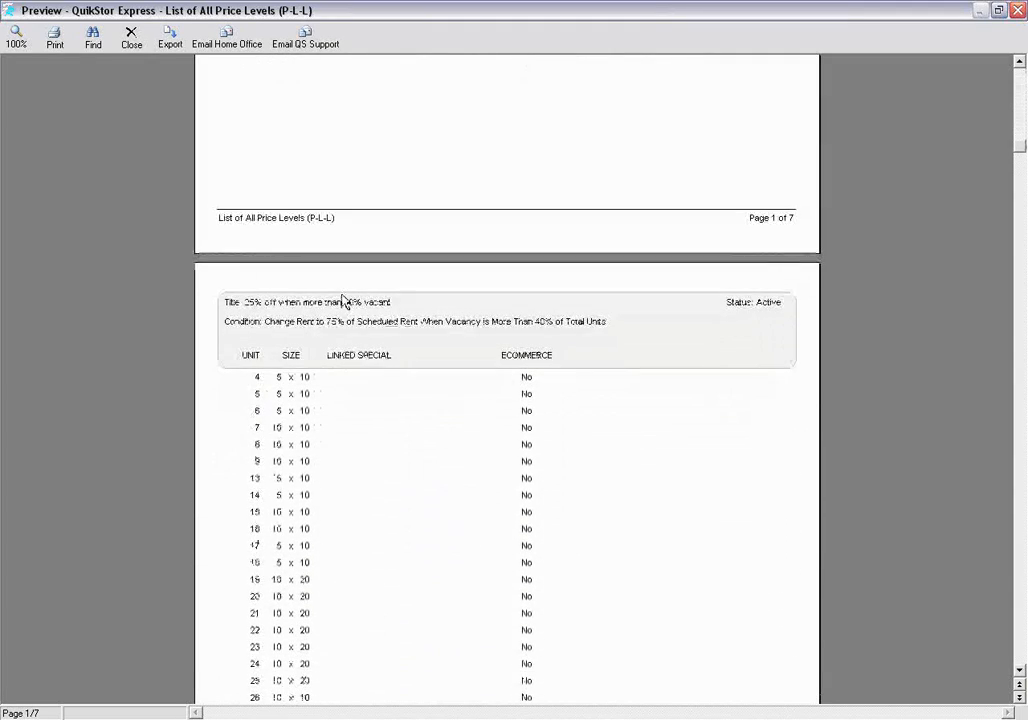
scroll(428, 323, "down", 4)
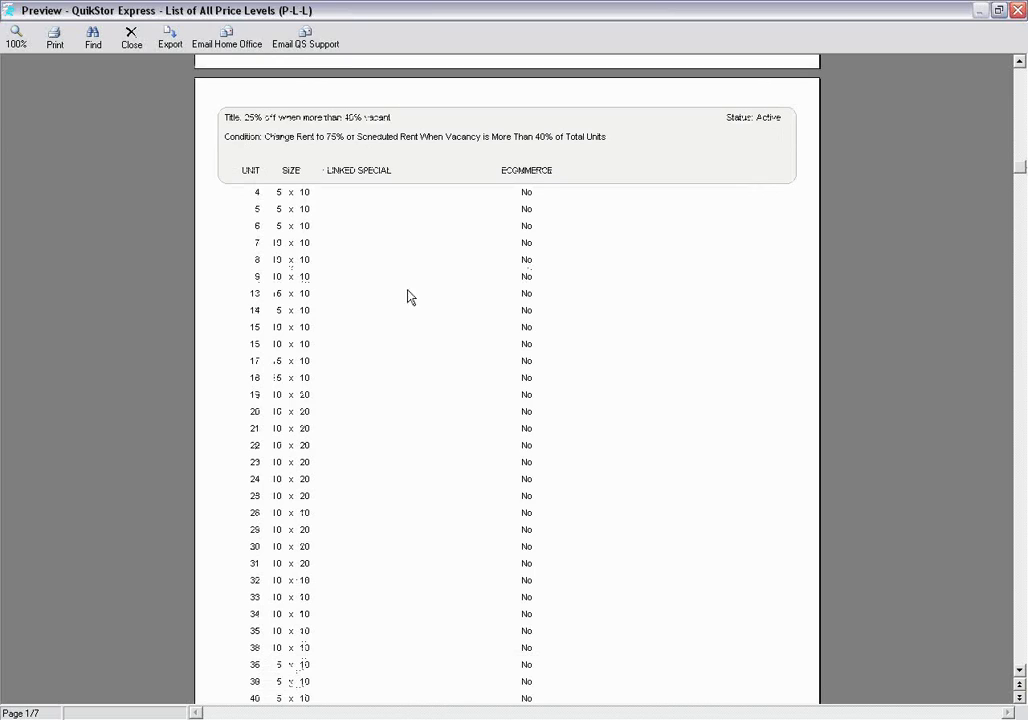
scroll(340, 301, "down", 1)
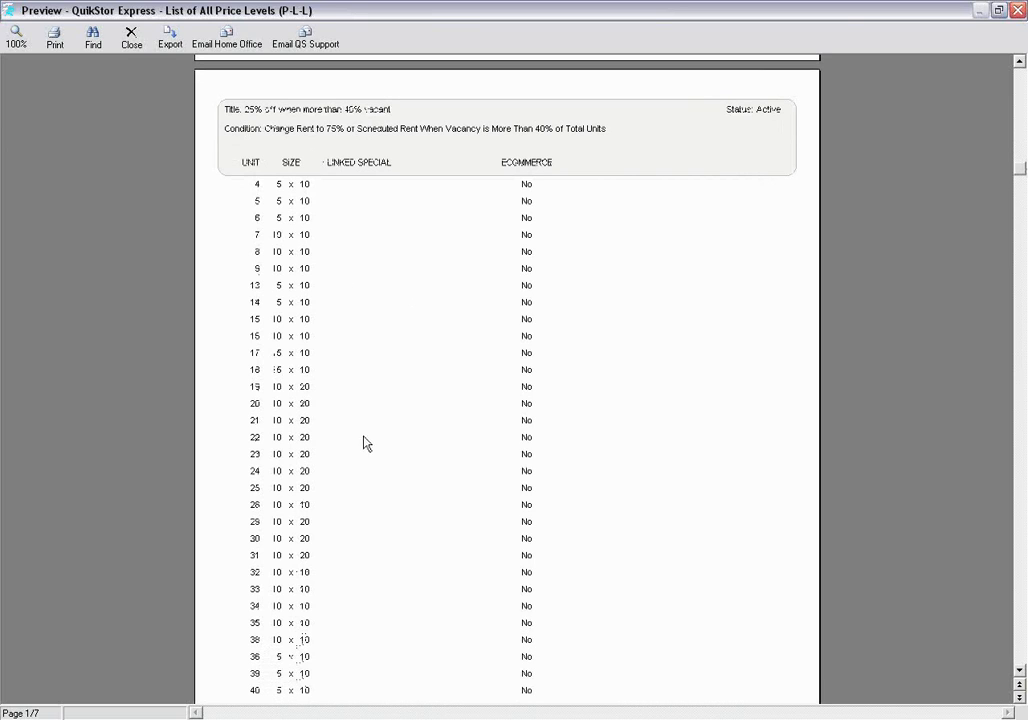
left_click(132, 44)
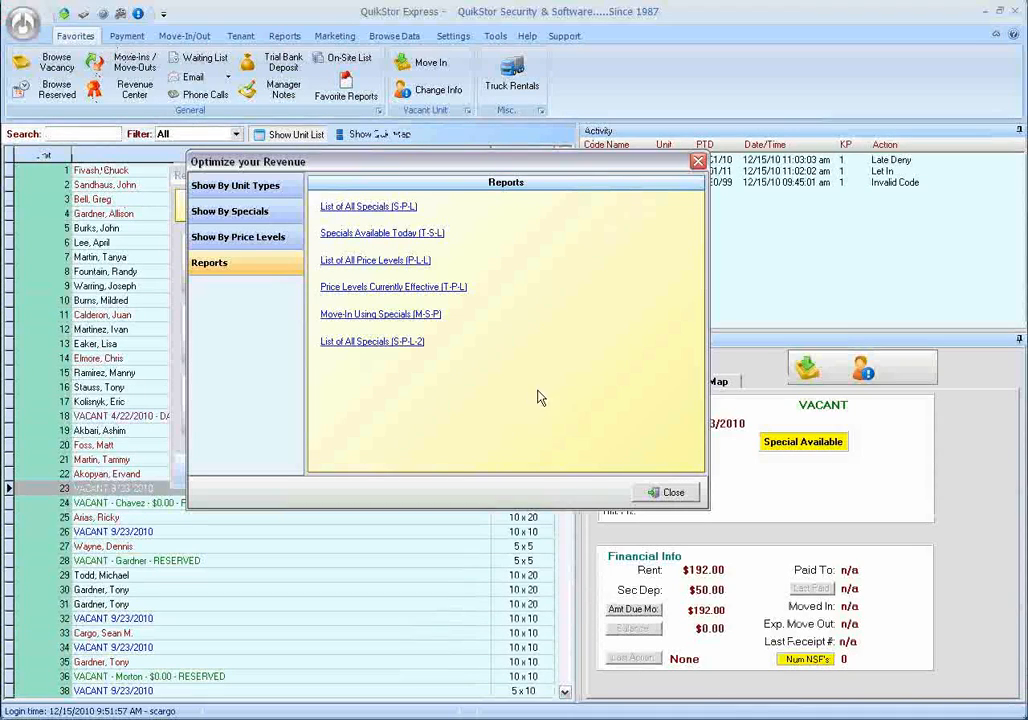
Try to open the Price Levels Currently Effective (T-P-L) report without sending an error report, and cancel its preparation
left_click(369, 288)
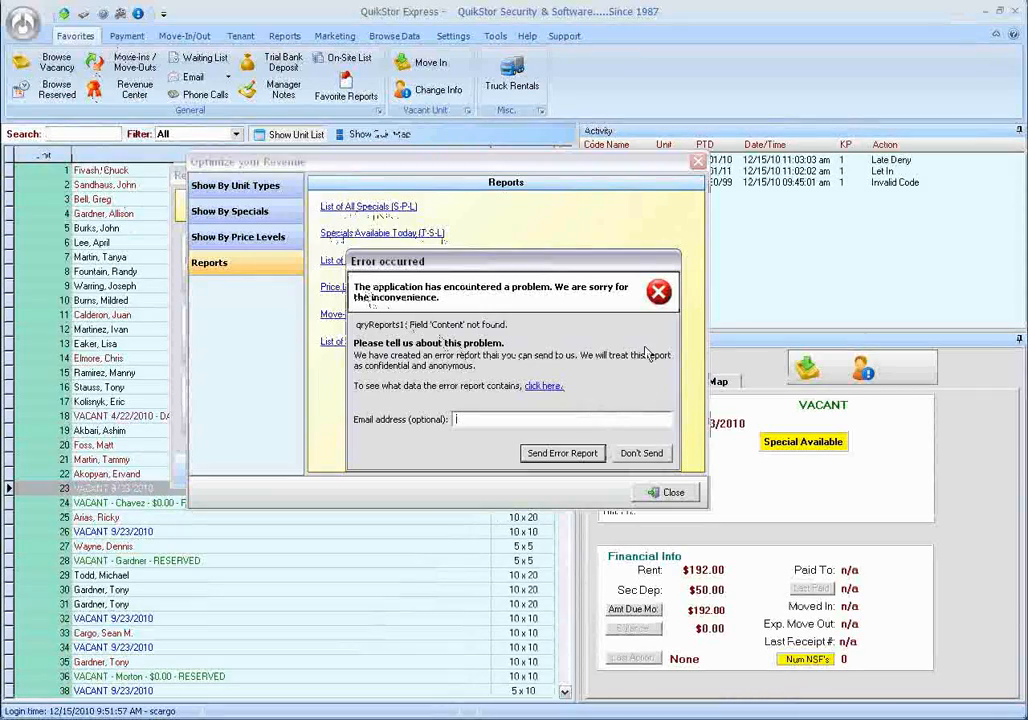
left_click(640, 454)
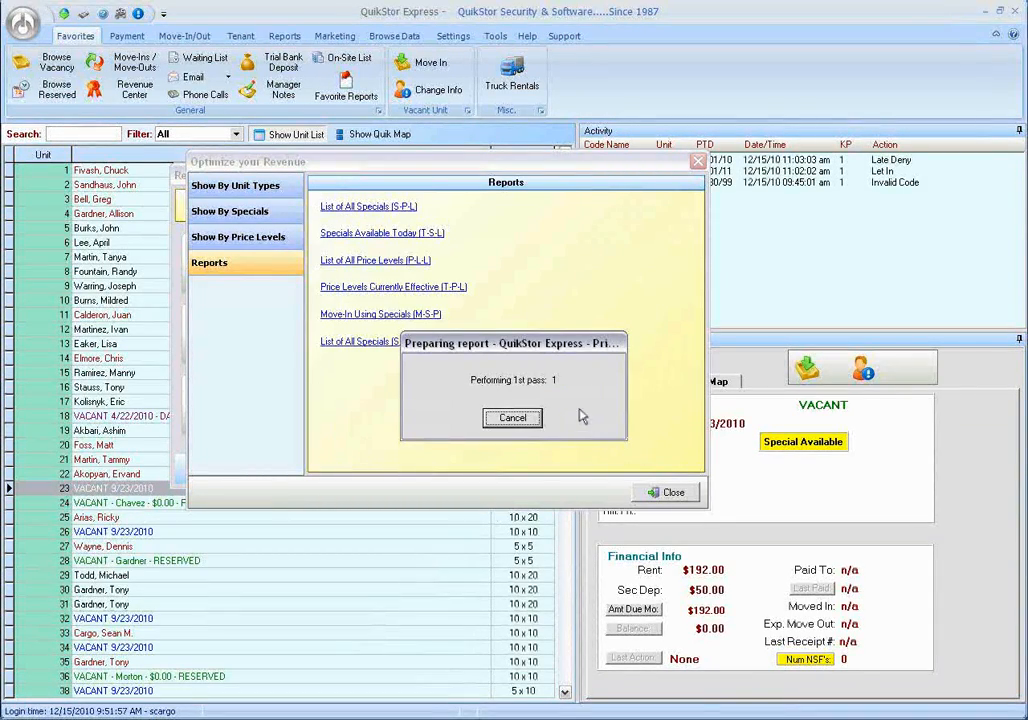
left_click(509, 420)
left_click_drag(449, 350, 444, 331)
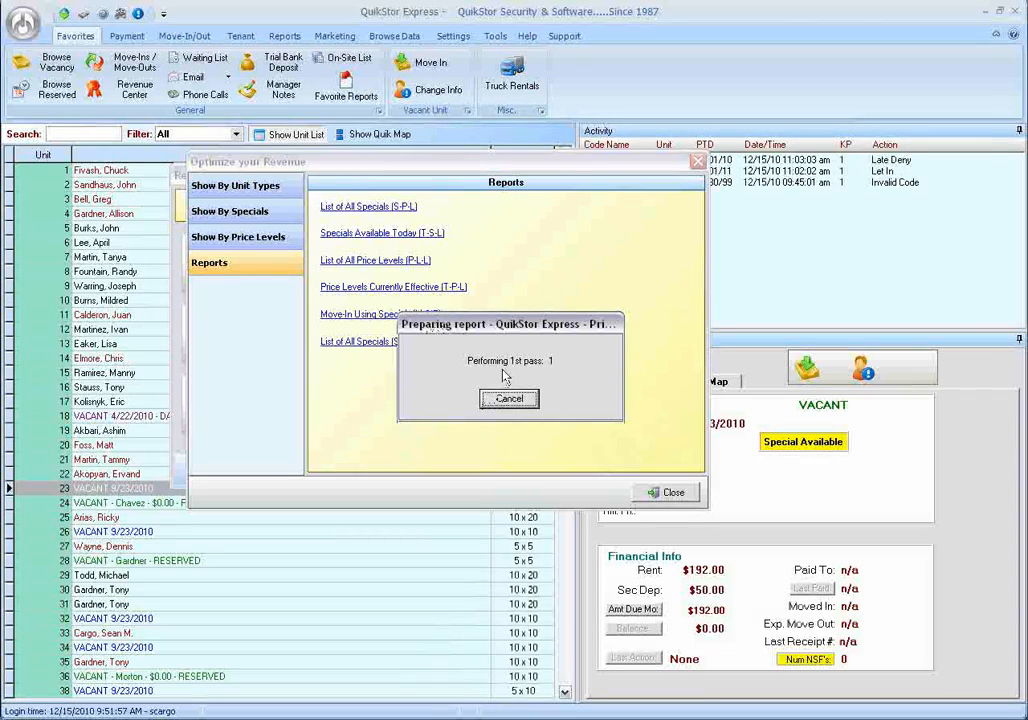
left_click_drag(508, 332, 559, 320)
left_click(580, 381)
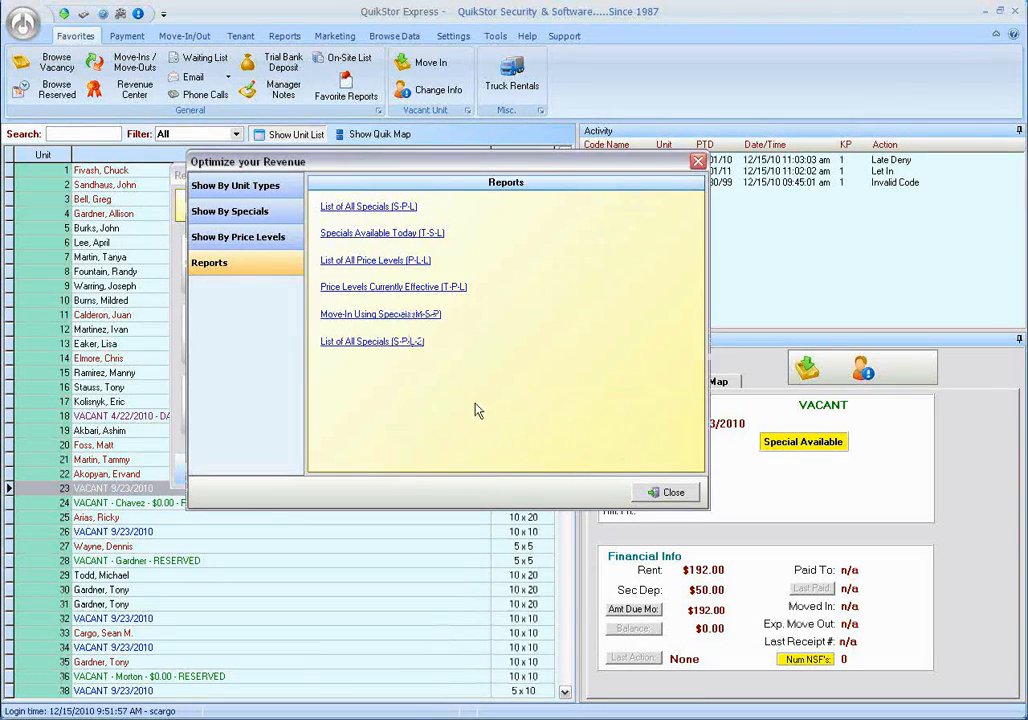
Generate the Move-In Using Specials (M-S-P) report for the date range 12/01/2010 to 12/15/2010
left_click(354, 317)
left_click_drag(470, 300, 535, 233)
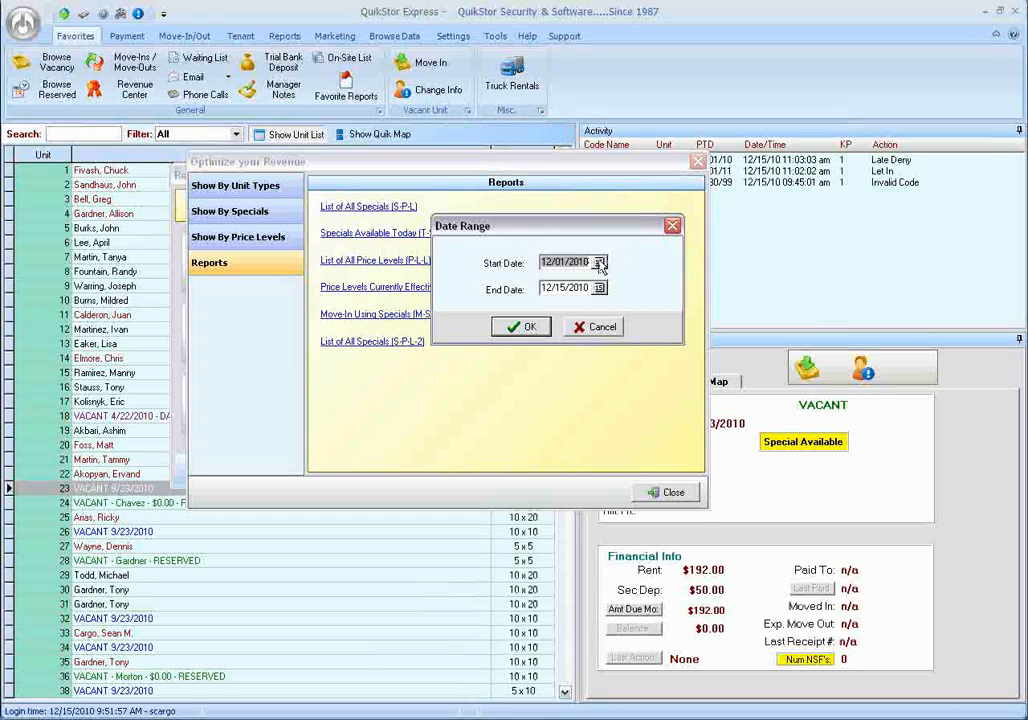
left_click_drag(590, 232, 603, 239)
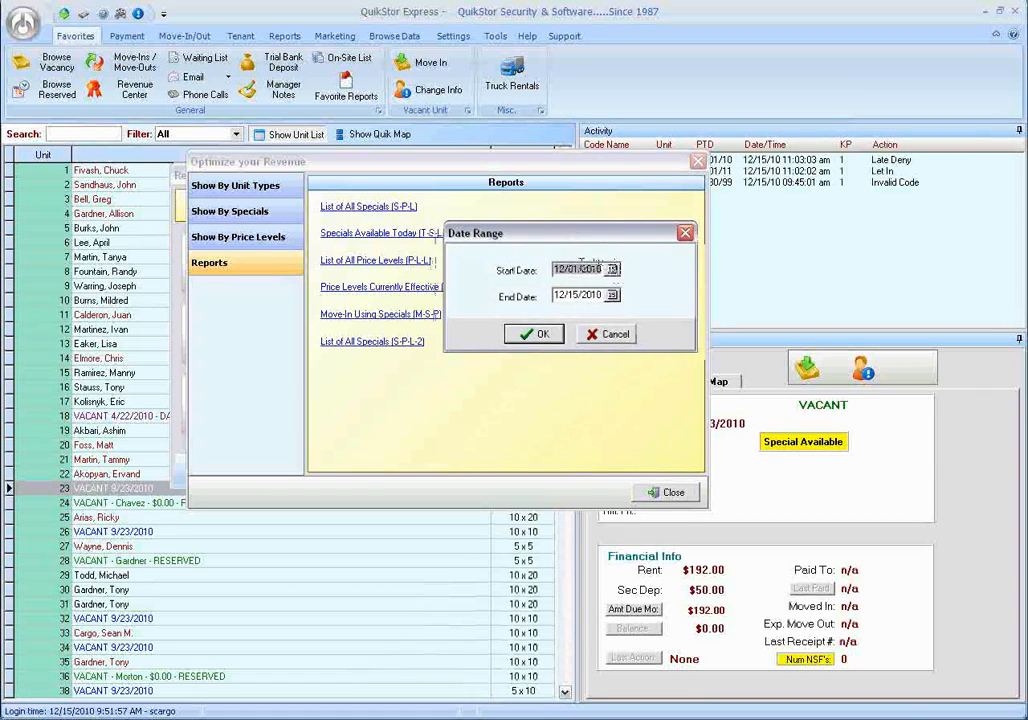
left_click(534, 334)
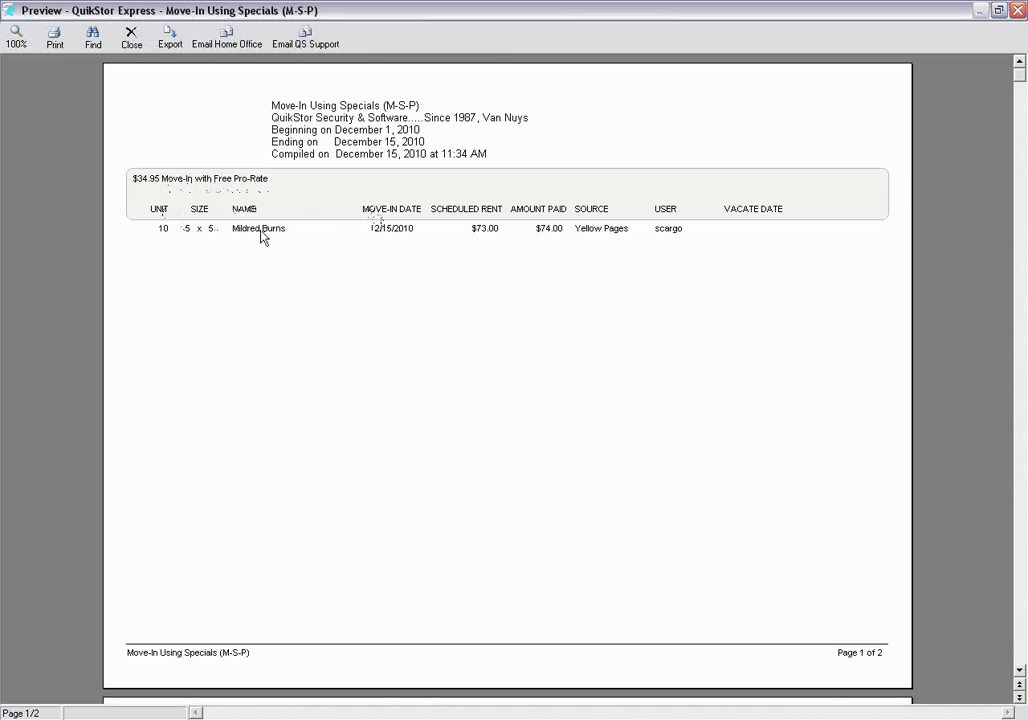
Examine the move-in details listed under the "$34.95 Move-In with Free Pro-Rate" special, from move-in date to vacate date
scroll(395, 241, "down", 3)
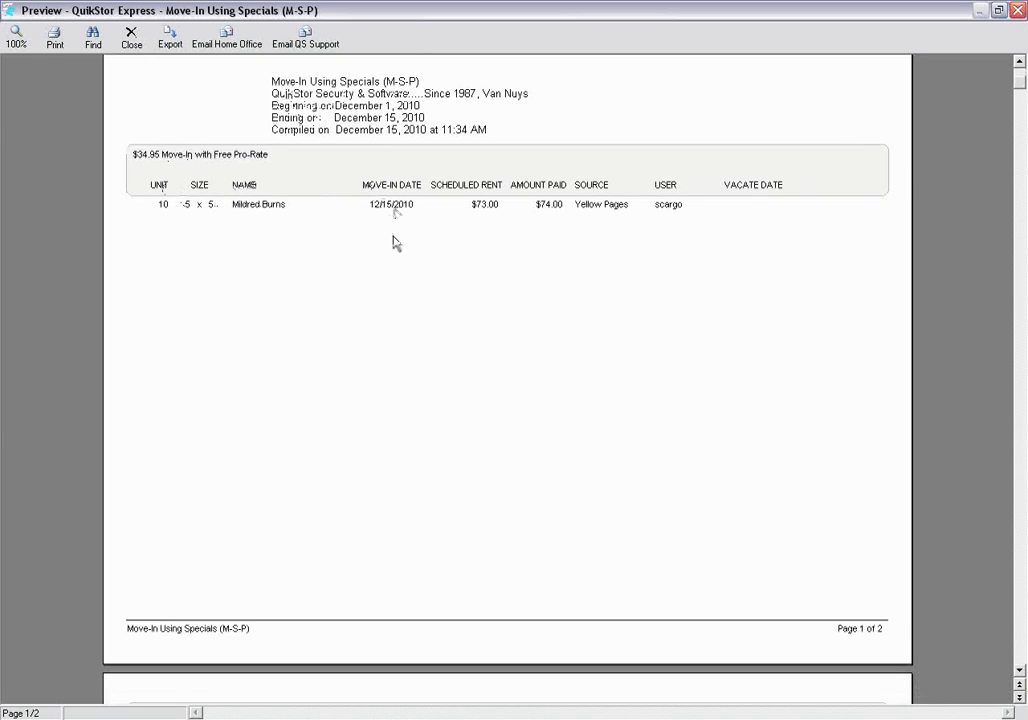
scroll(389, 239, "down", 2)
scroll(387, 238, "up", 3)
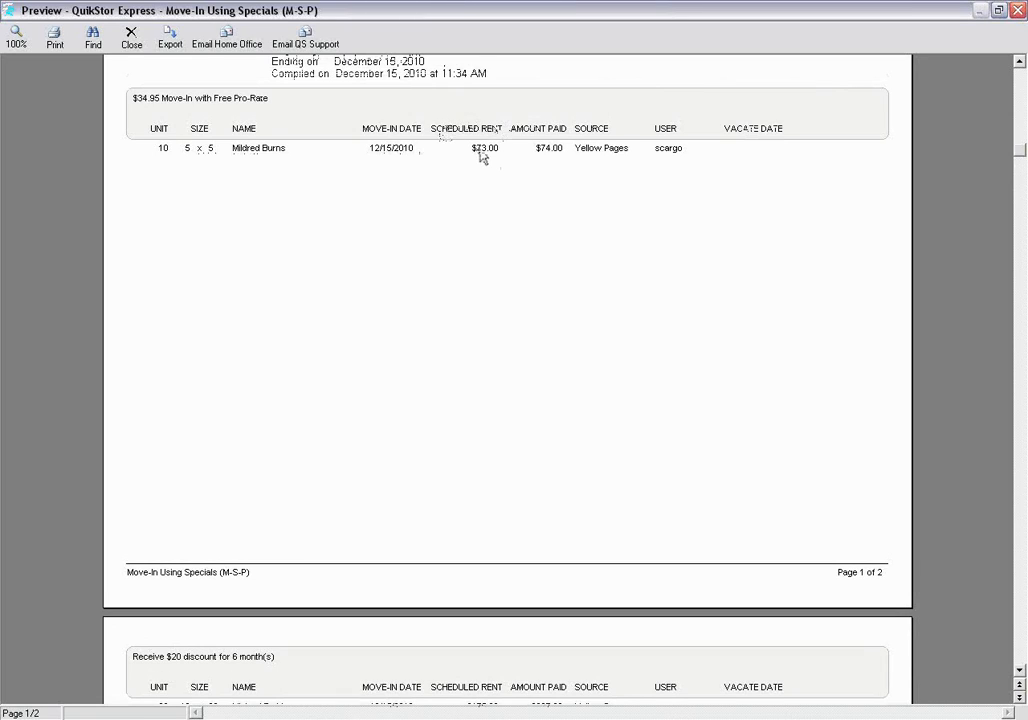
scroll(549, 158, "up", 1)
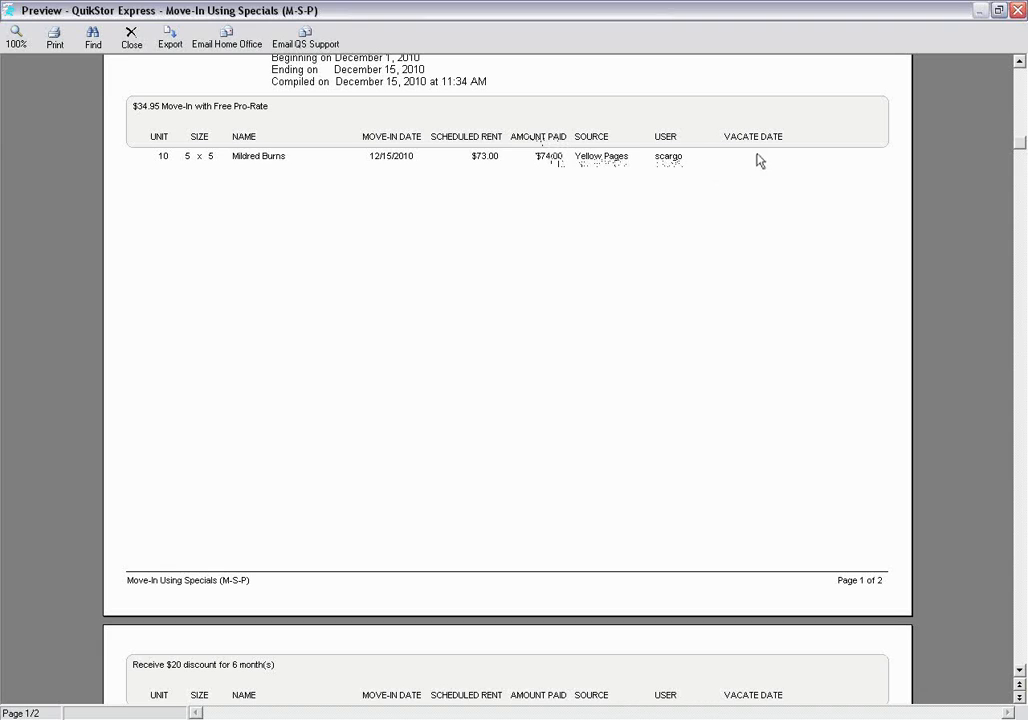
Examine the move-in listed under the "Receive $20 discount for 6 month(s)" special, return to the report's beginning, and close the report
scroll(473, 291, "down", 4)
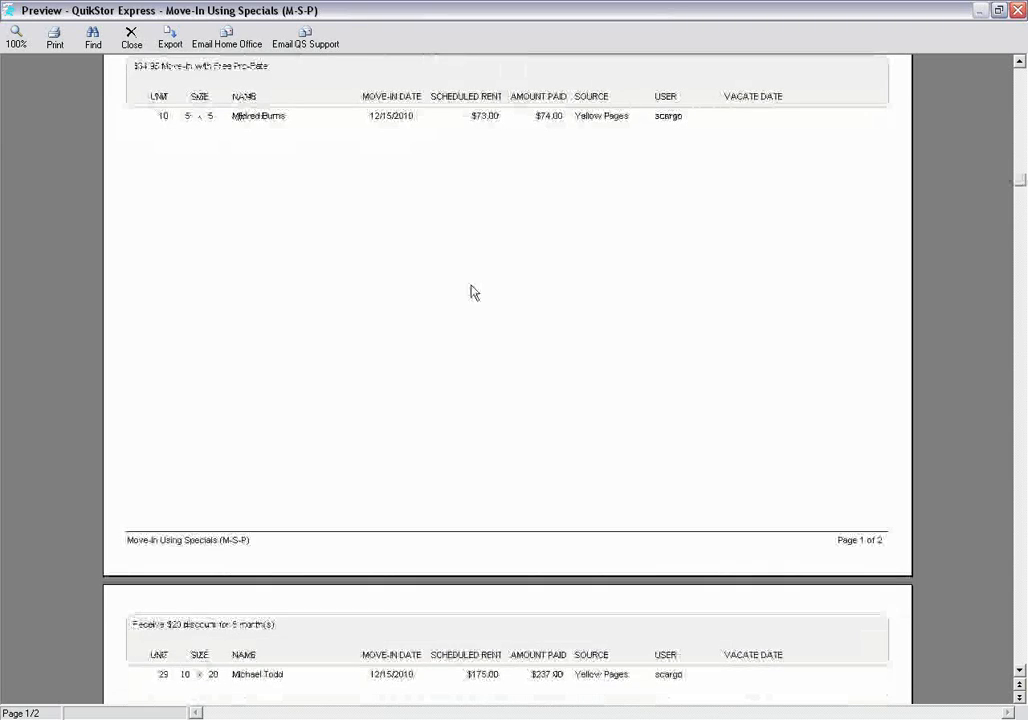
scroll(430, 305, "down", 6)
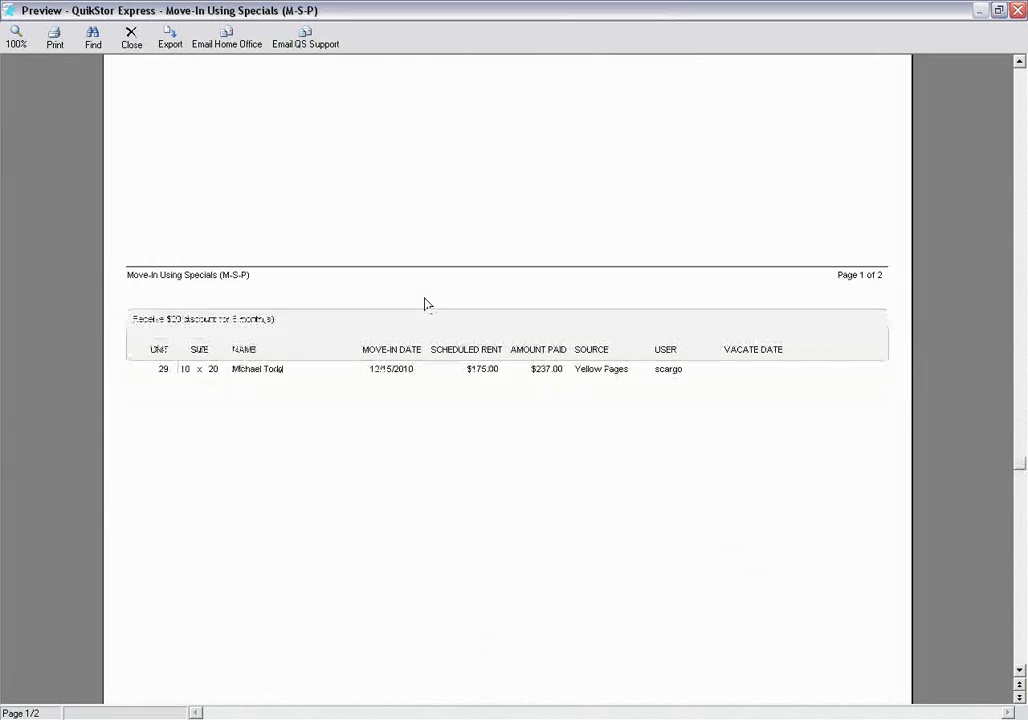
scroll(420, 305, "down", 4)
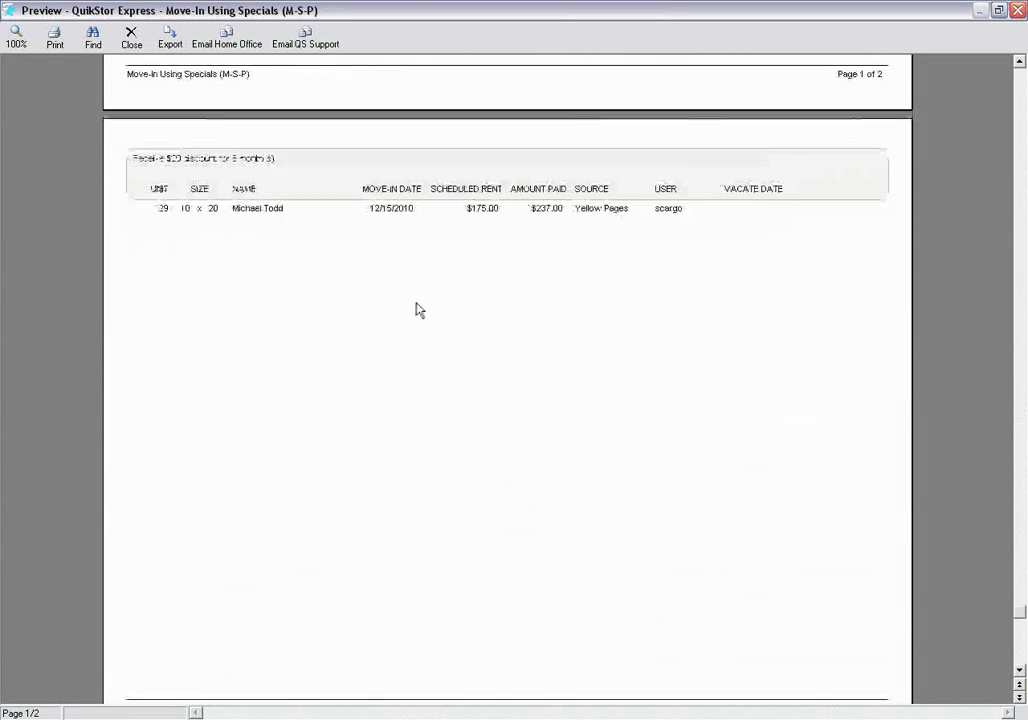
scroll(415, 303, "up", 1)
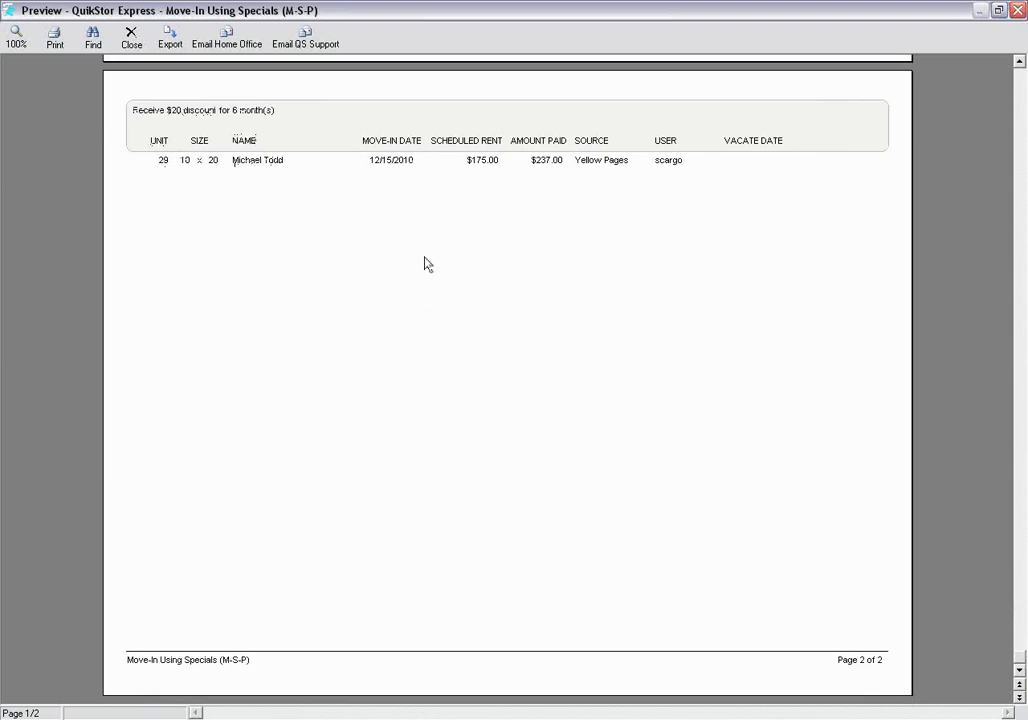
scroll(426, 262, "up", 4)
scroll(423, 262, "up", 8)
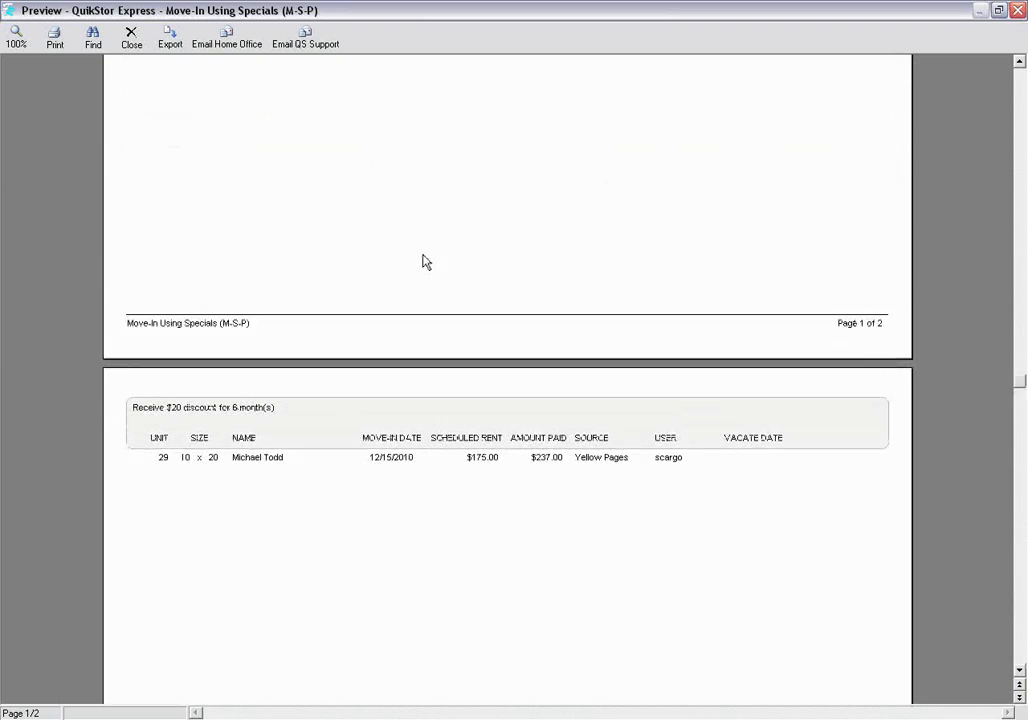
scroll(423, 262, "up", 4)
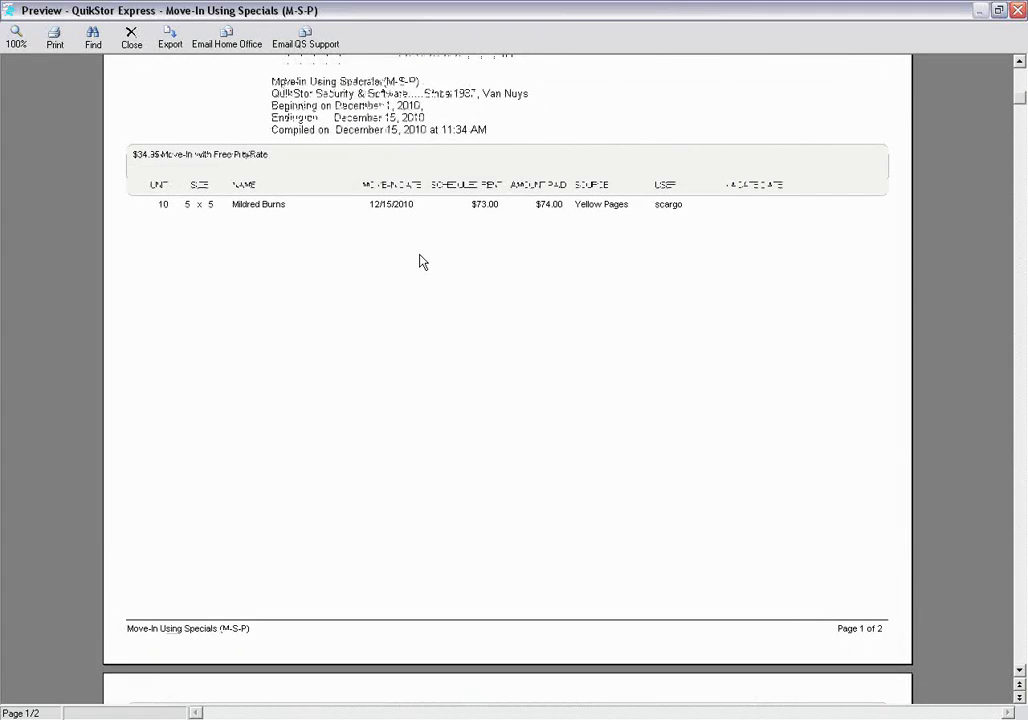
scroll(423, 262, "up", 1)
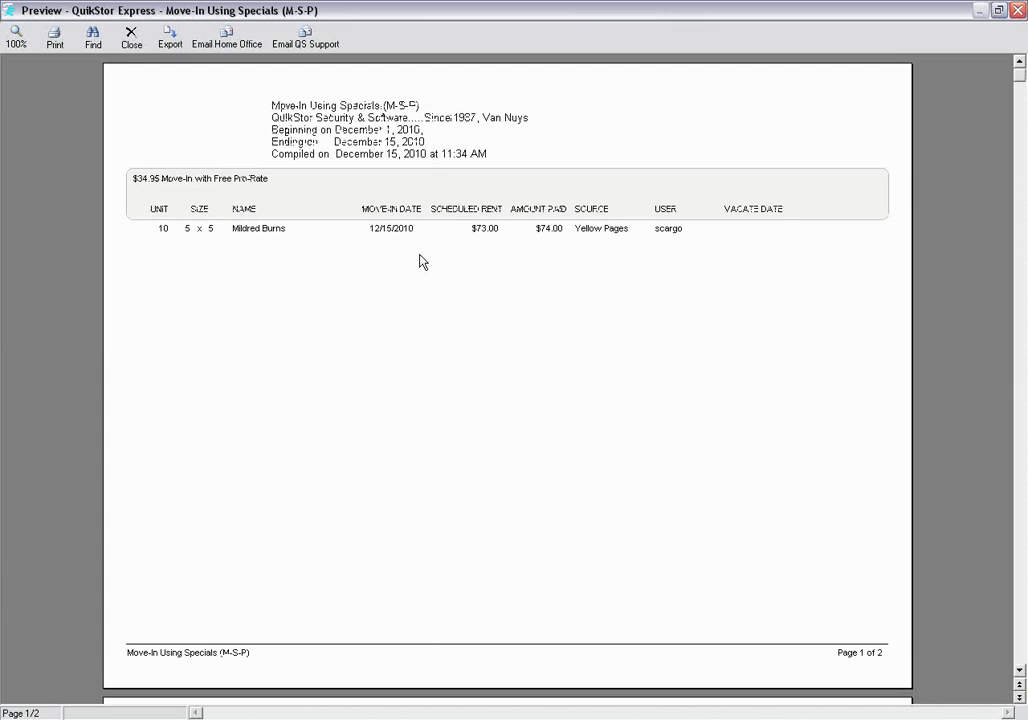
left_click(132, 44)
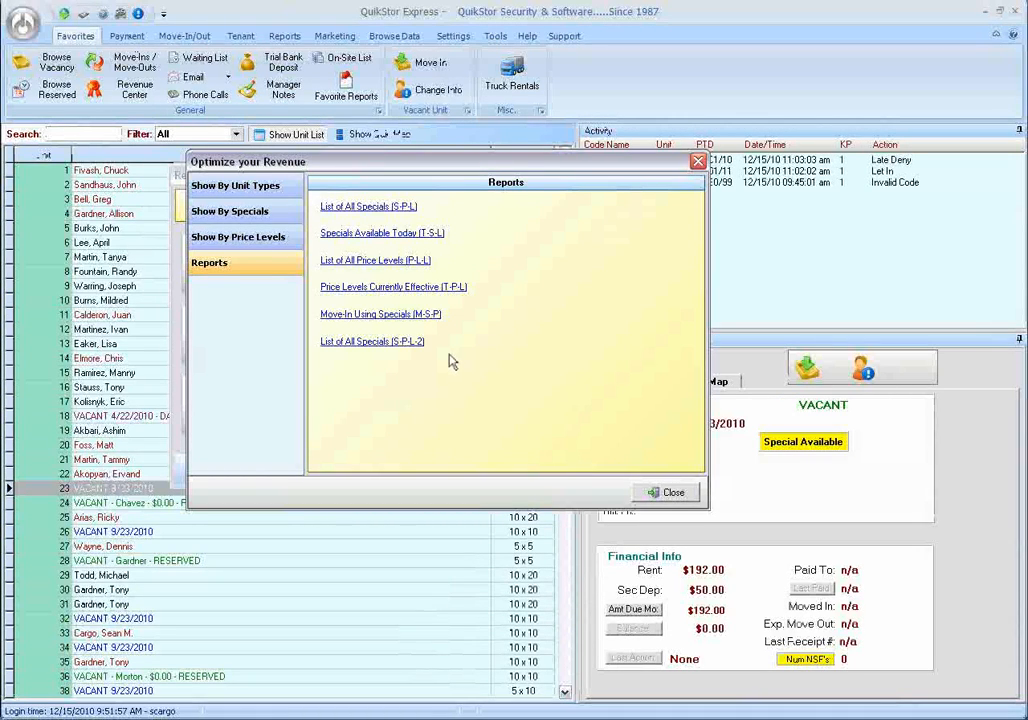
Generate the List of All Specials (S-P-L-2) report for 12/01/2010 to 12/15/2010 and examine its dates, coupons and status entries
left_click(366, 343)
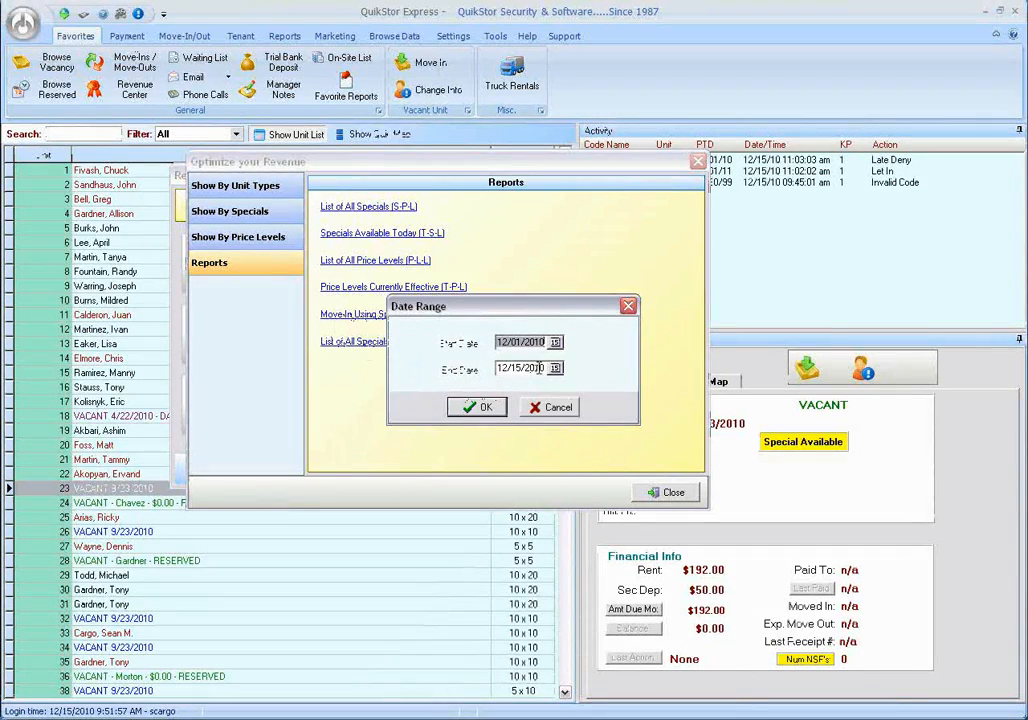
left_click(481, 407)
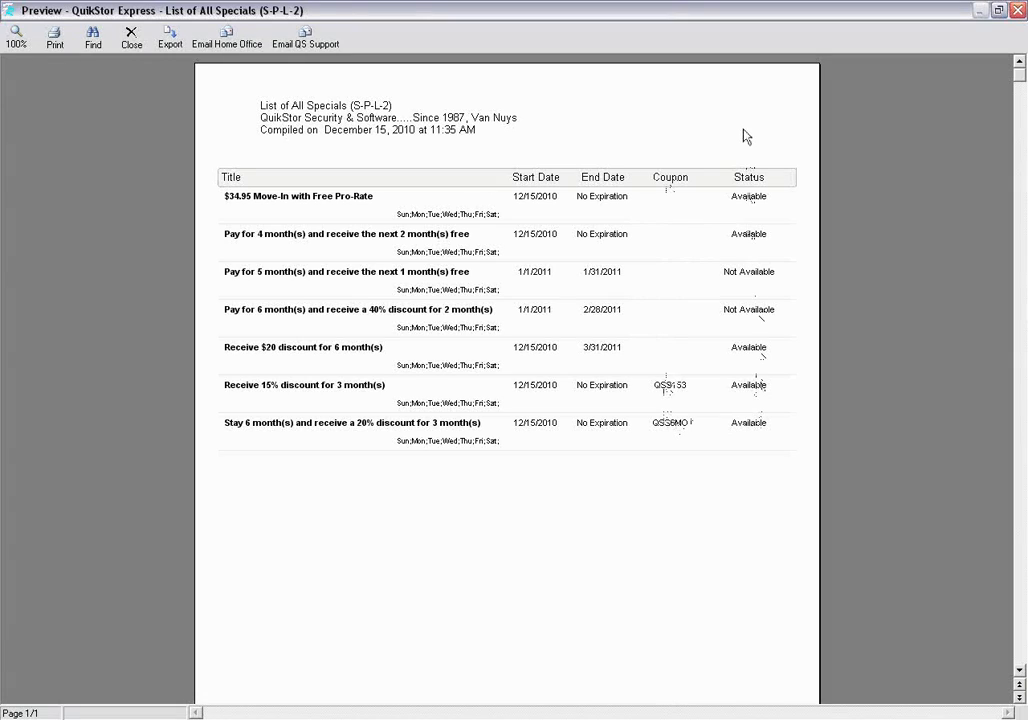
scroll(738, 434, "down", 2)
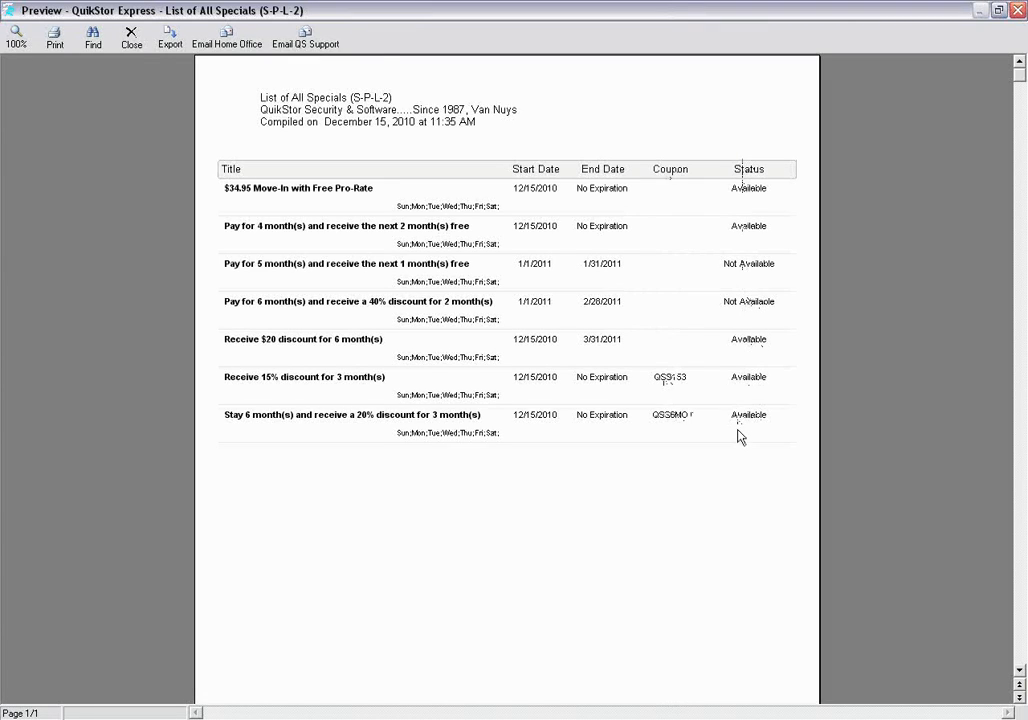
scroll(738, 434, "up", 2)
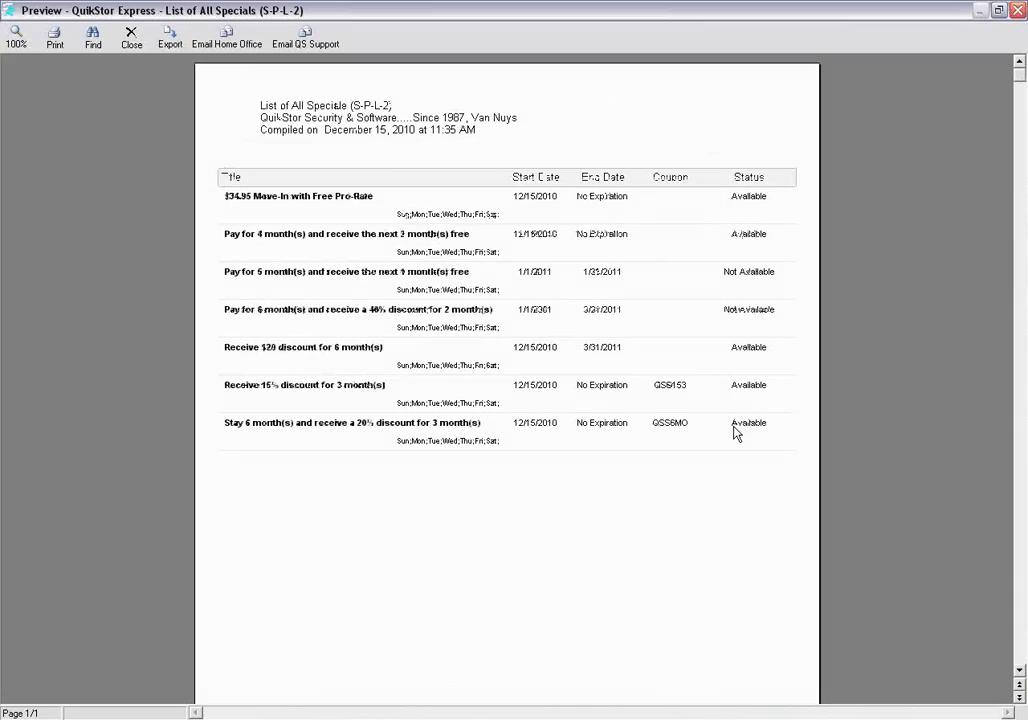
Close the report and the revenue optimization overview, and open the specials and discounts setup
left_click(131, 45)
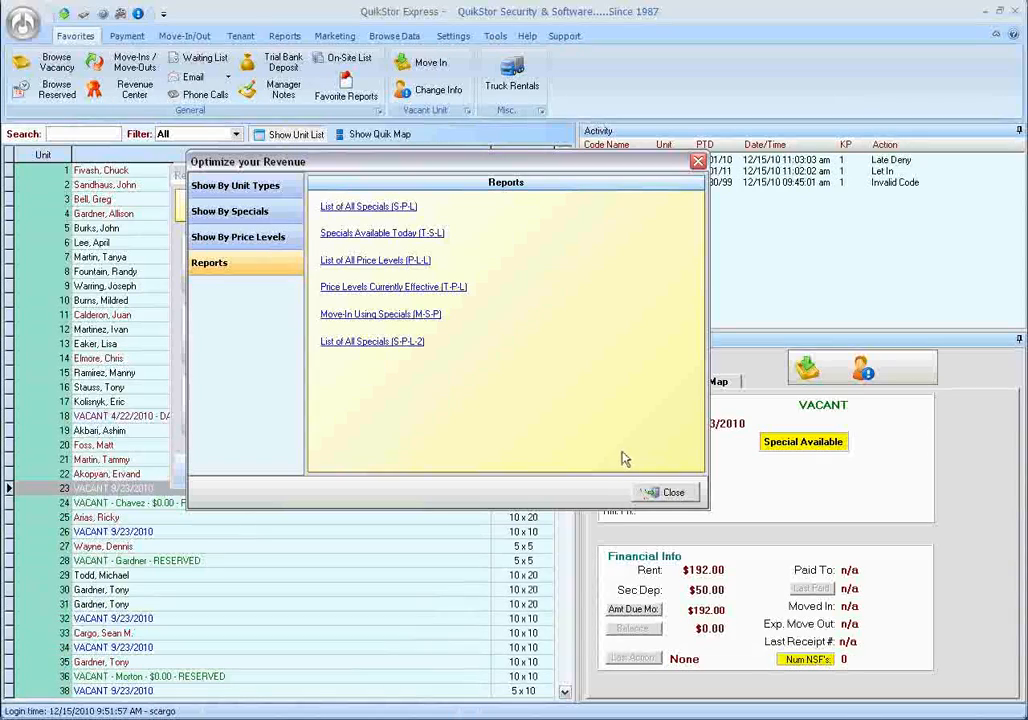
left_click(655, 495)
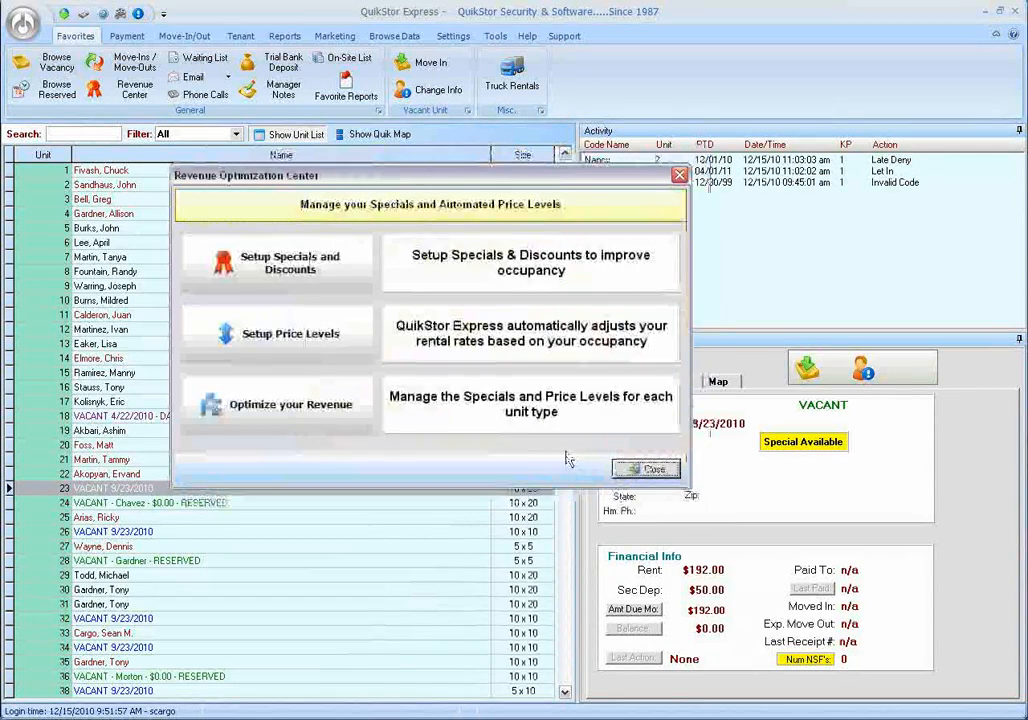
left_click(320, 282)
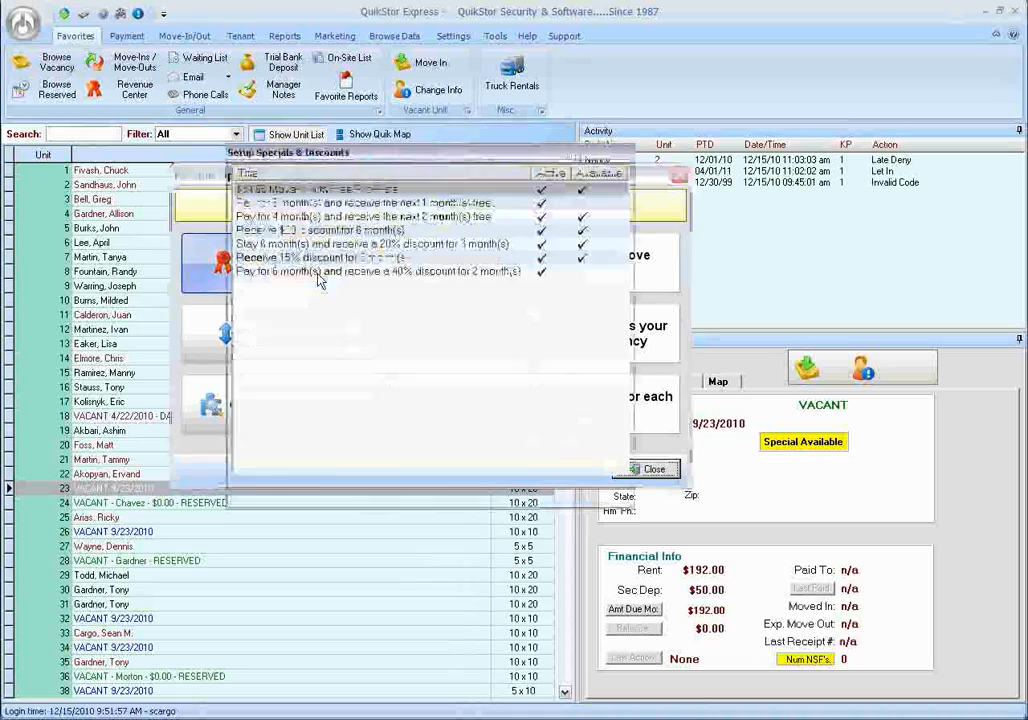
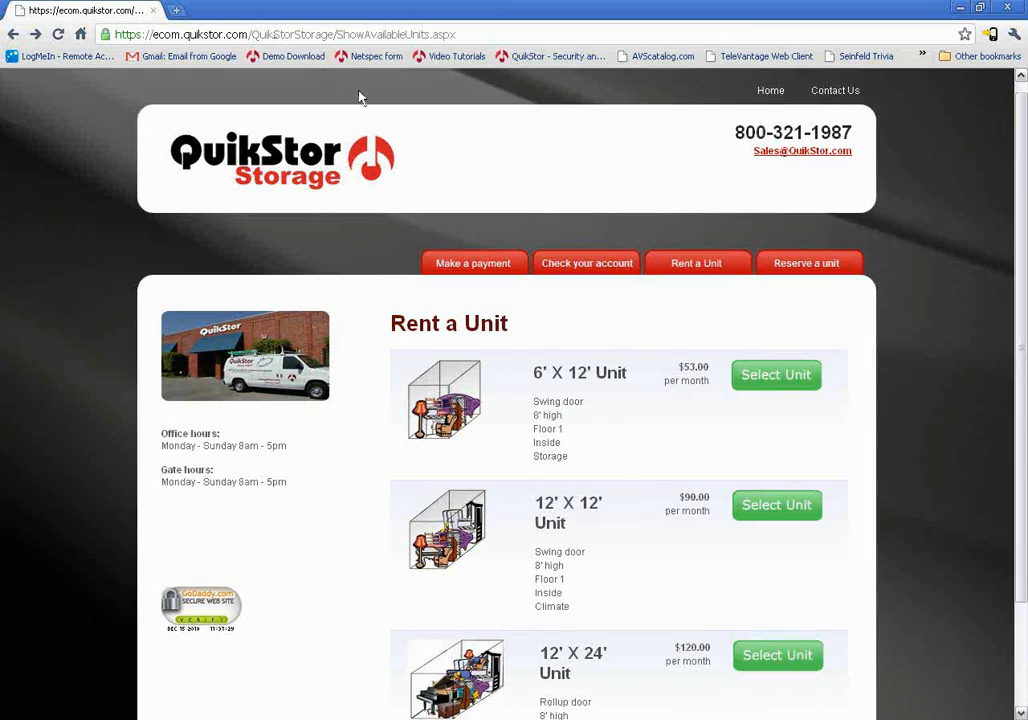
Switch to the QuikStor Storage rental site in the browser, try to select the 12' X 12' unit, and return to the available units
scroll(357, 460, "down", 3)
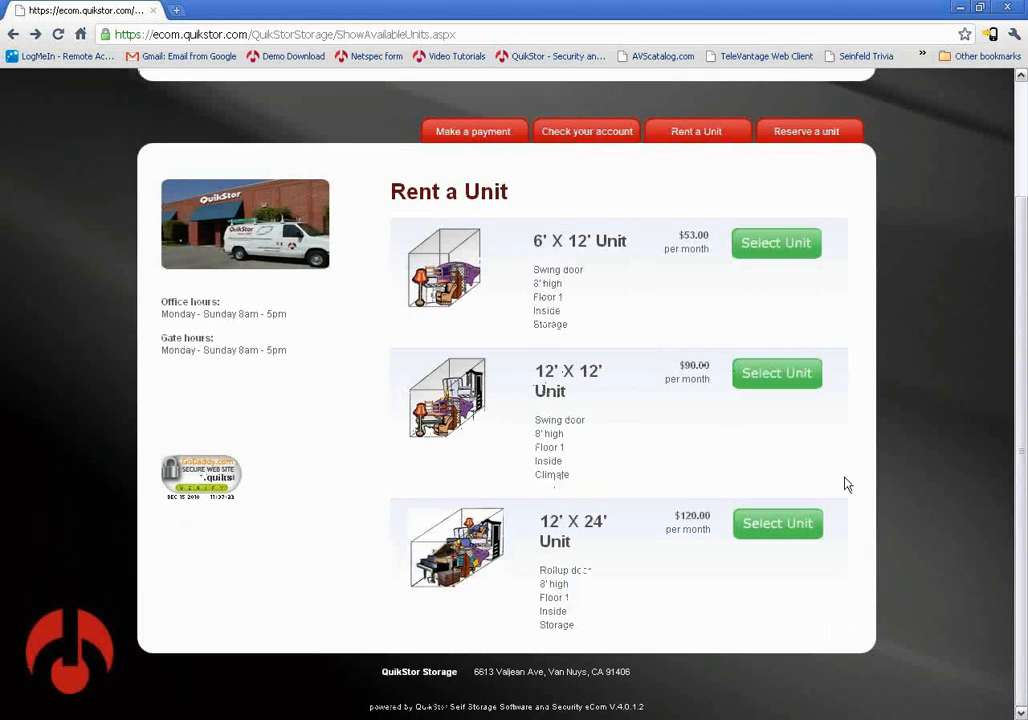
left_click(776, 380)
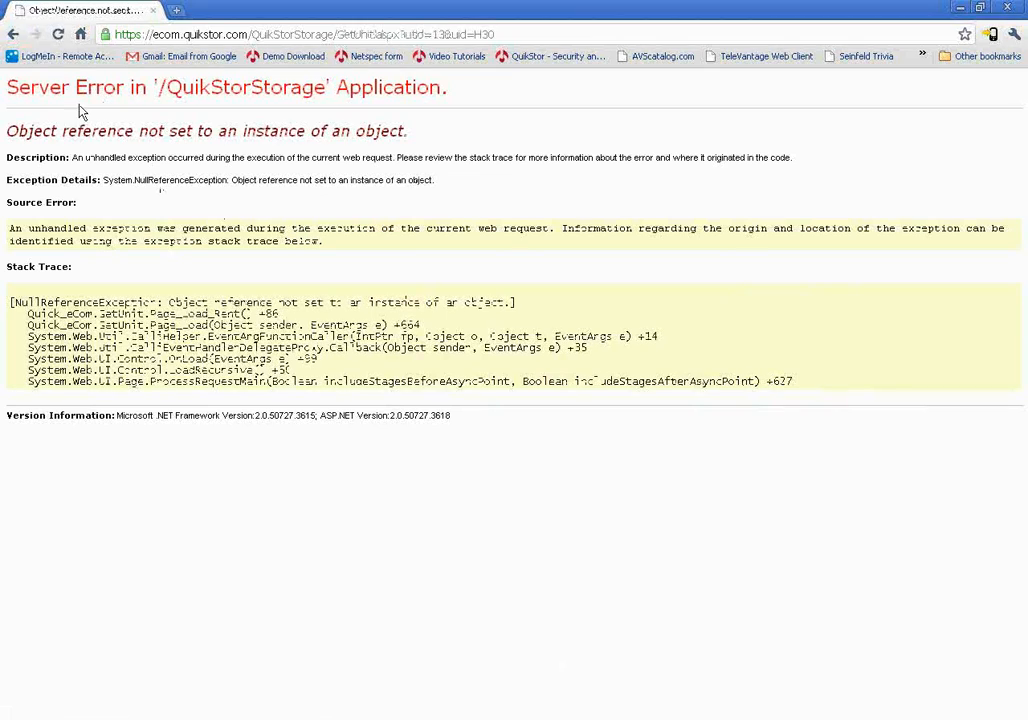
left_click(13, 34)
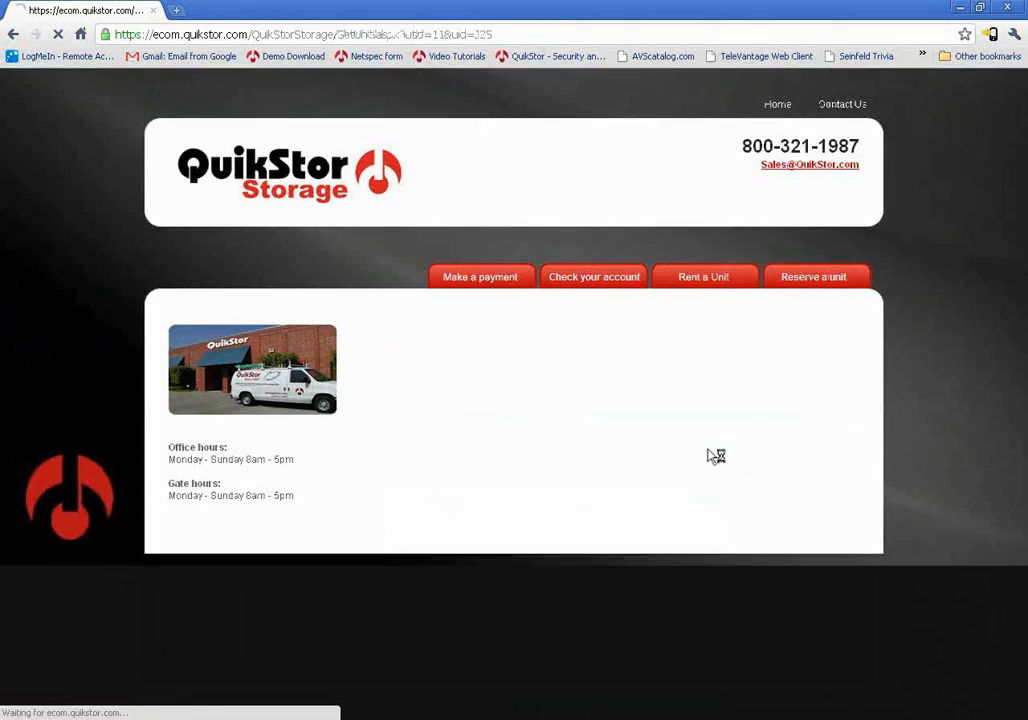
Look through the rental form for the 6' X 12' unit and activate the Coupon field below the personal information
scroll(727, 567, "down", 2)
scroll(727, 577, "down", 4)
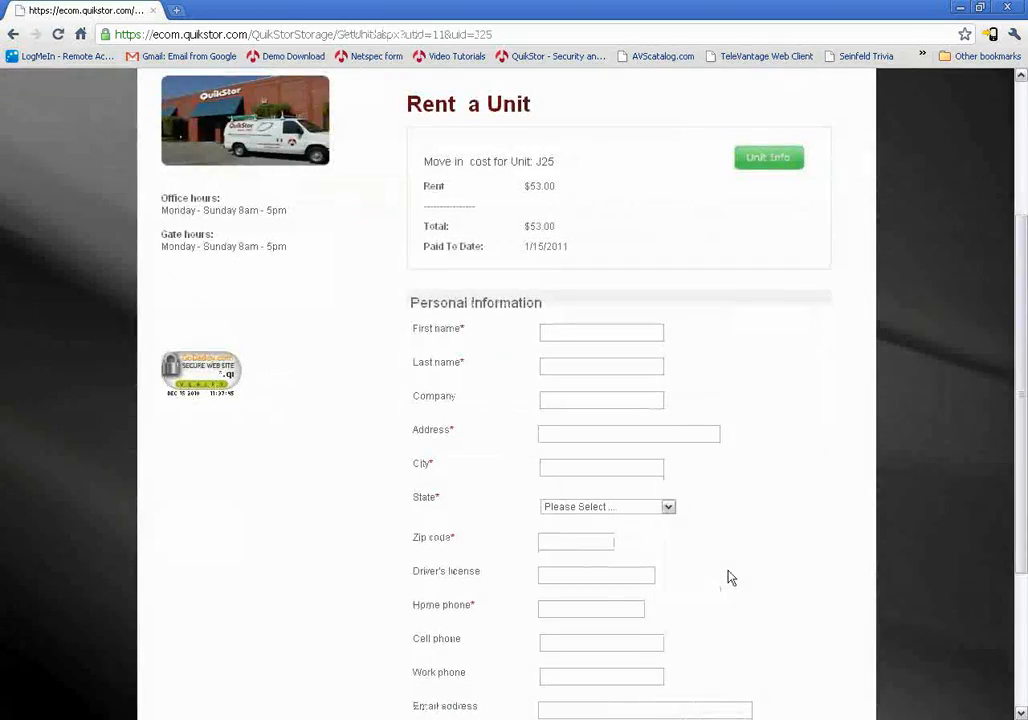
scroll(716, 546, "up", 2)
scroll(727, 436, "down", 2)
scroll(813, 447, "down", 5)
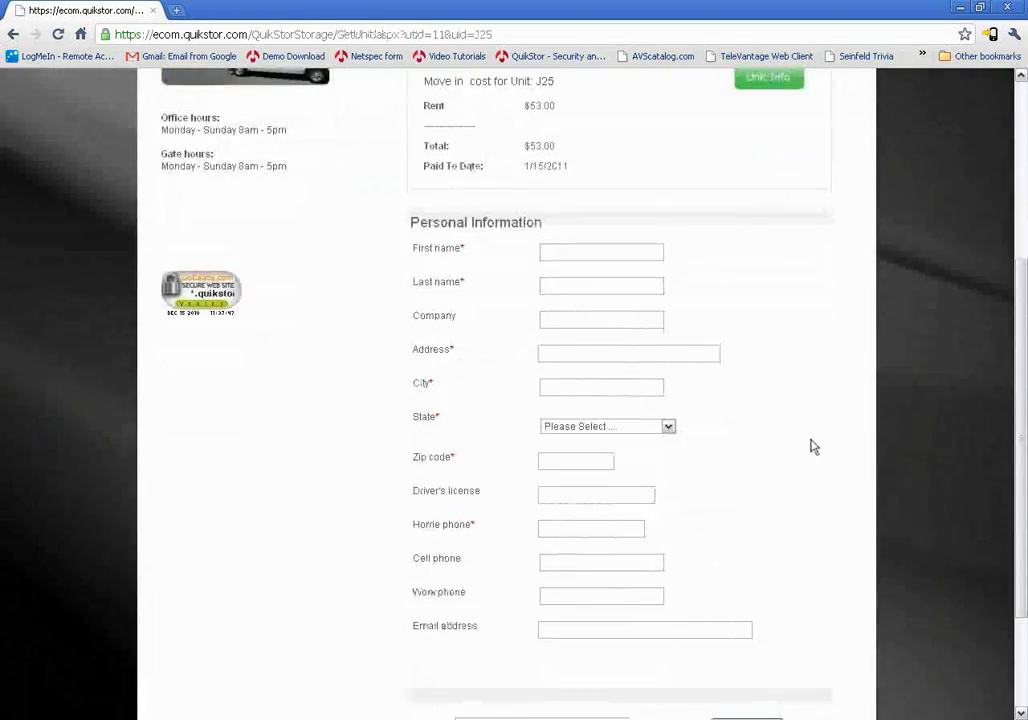
left_click(480, 566)
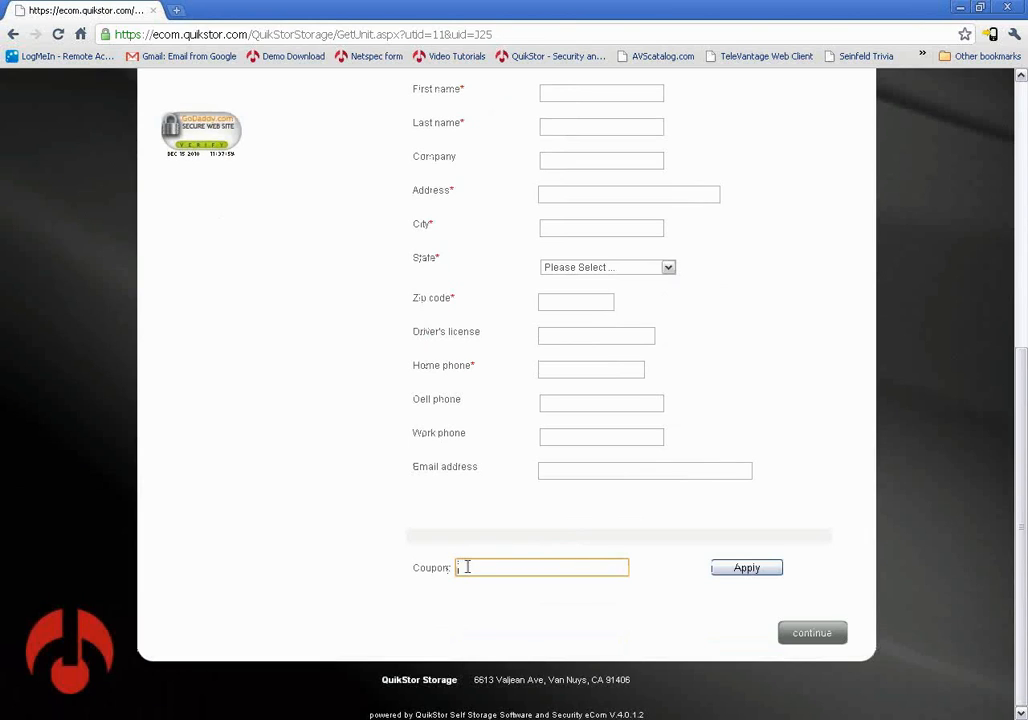
Examine the rental form for unit J25, comparing its move-in cost section with the coupon entry below the personal information
scroll(467, 567, "up", 3)
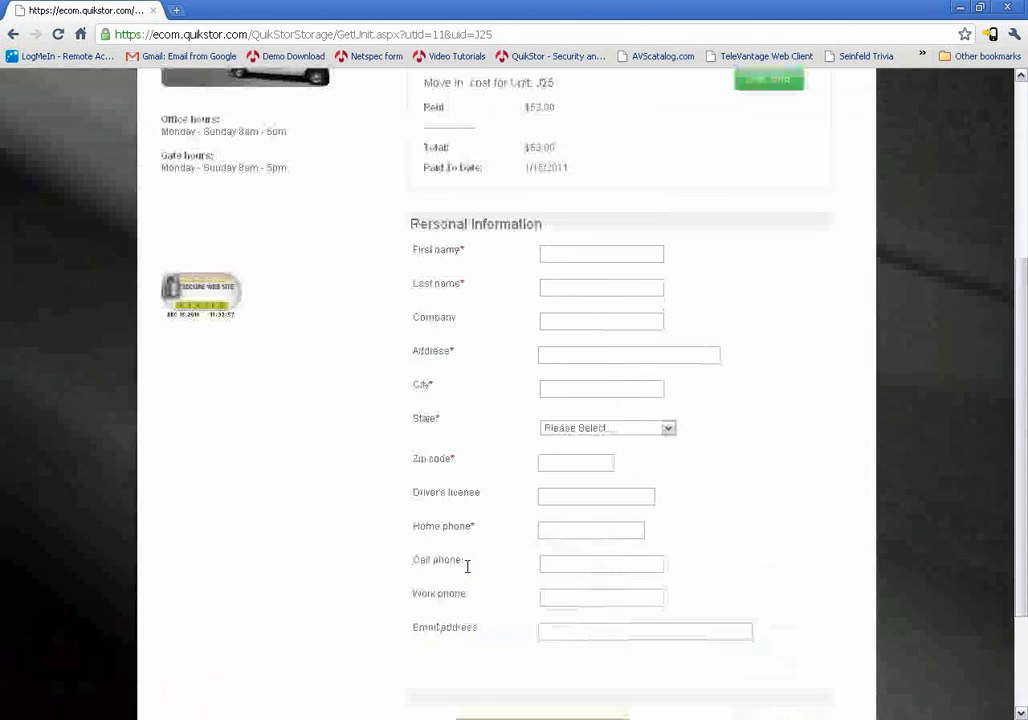
scroll(467, 567, "down", 3)
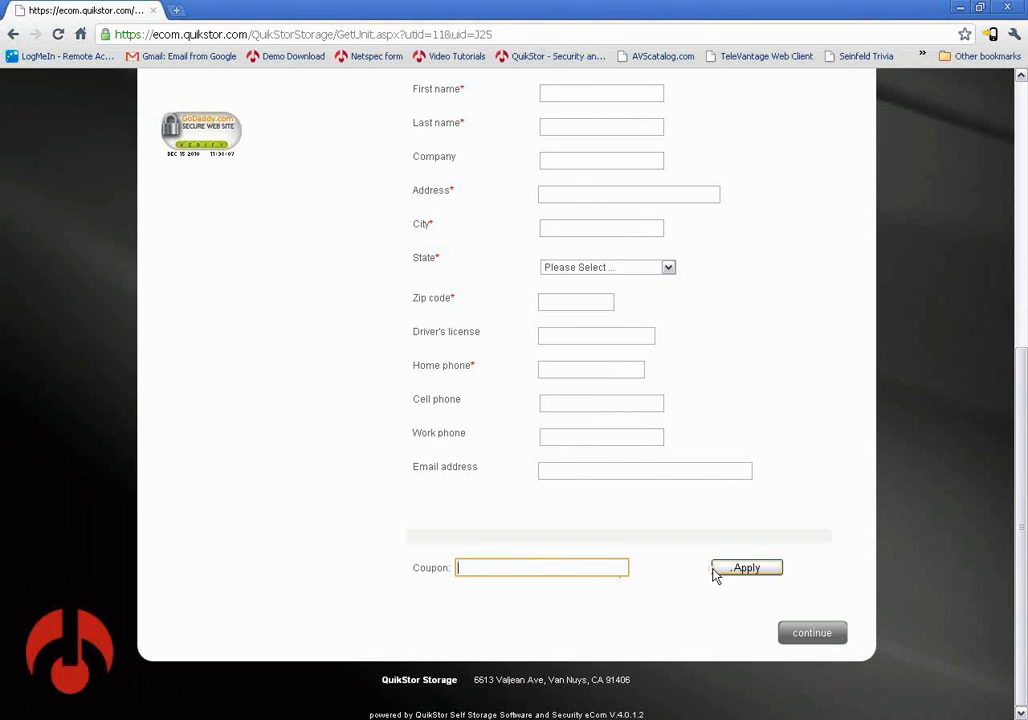
scroll(455, 552, "up", 1)
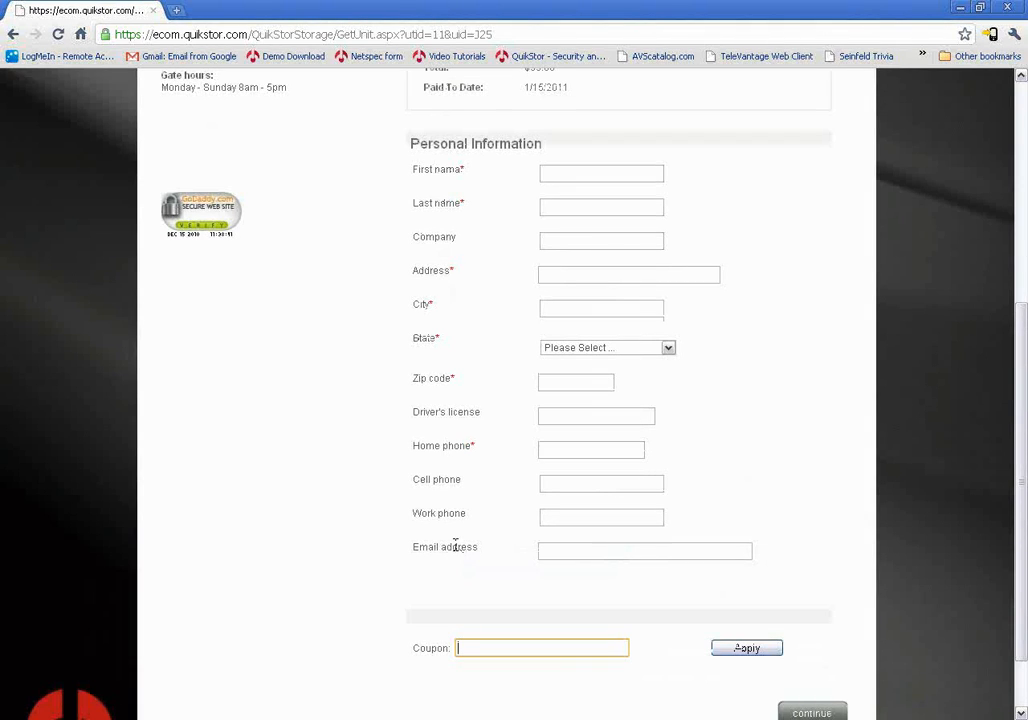
scroll(455, 548, "up", 3)
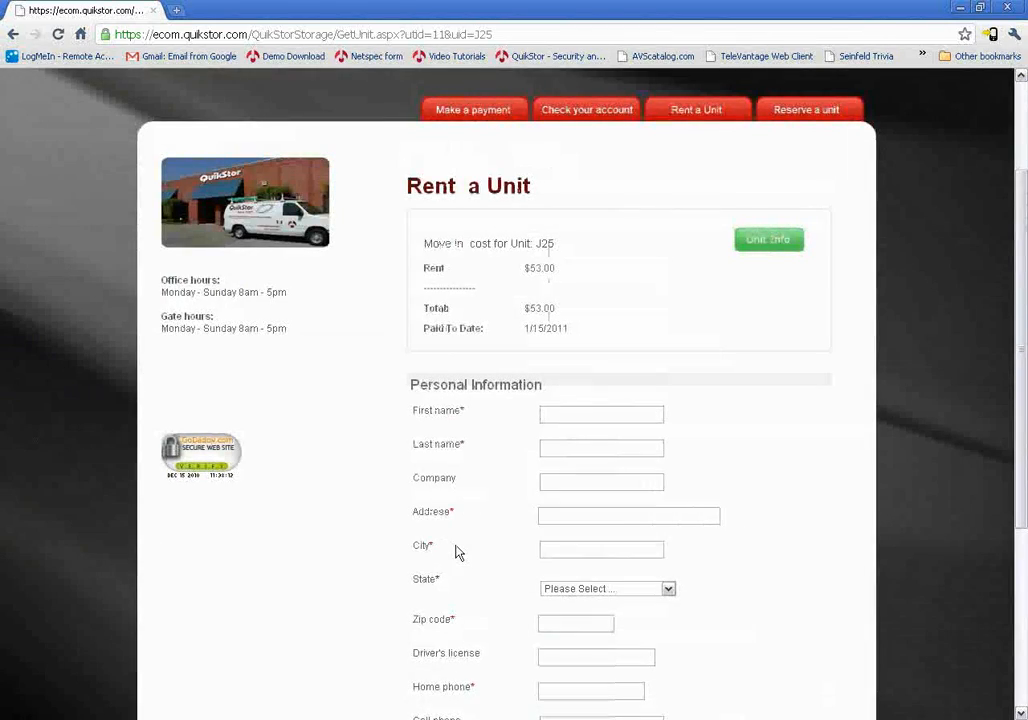
scroll(457, 552, "down", 1)
scroll(457, 552, "up", 1)
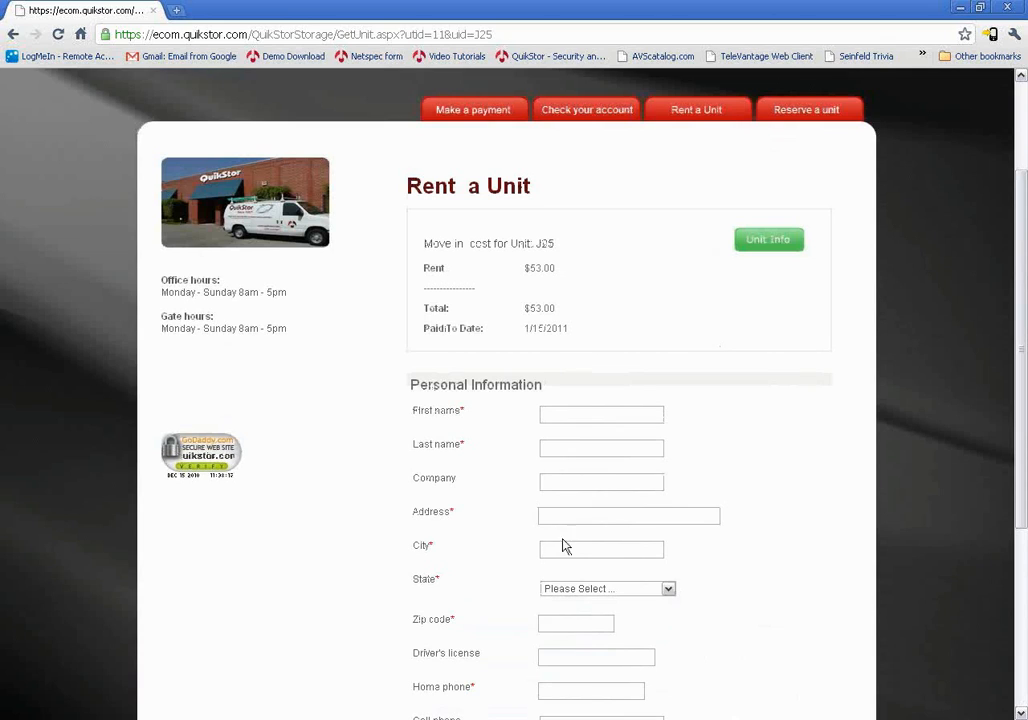
scroll(568, 544, "down", 2)
scroll(567, 541, "down", 1)
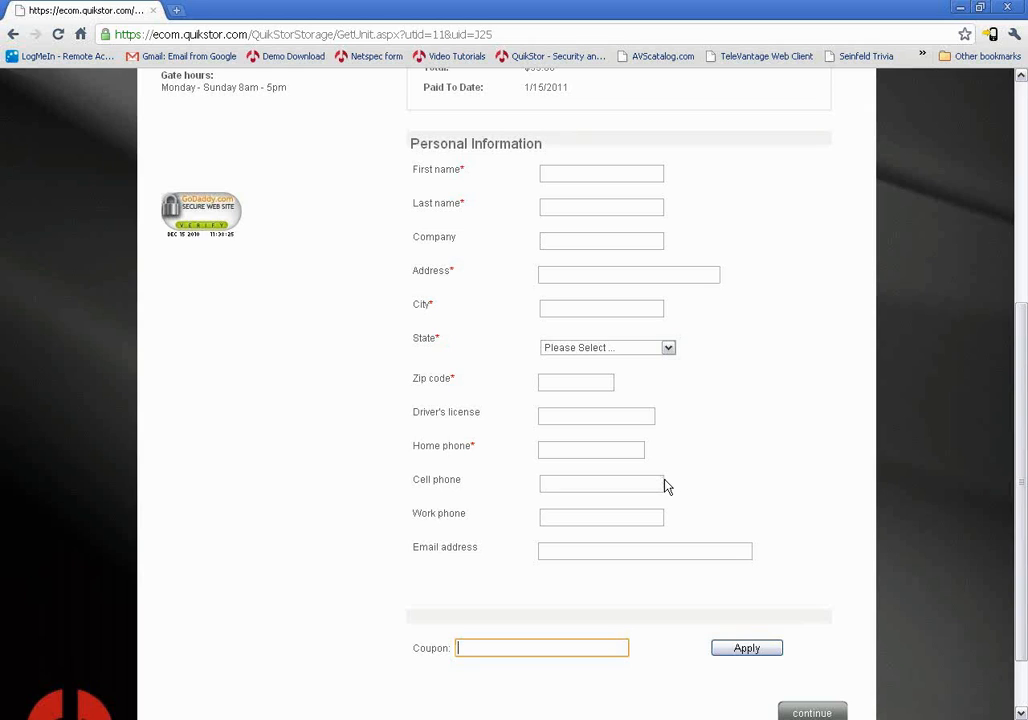
scroll(667, 486, "up", 3)
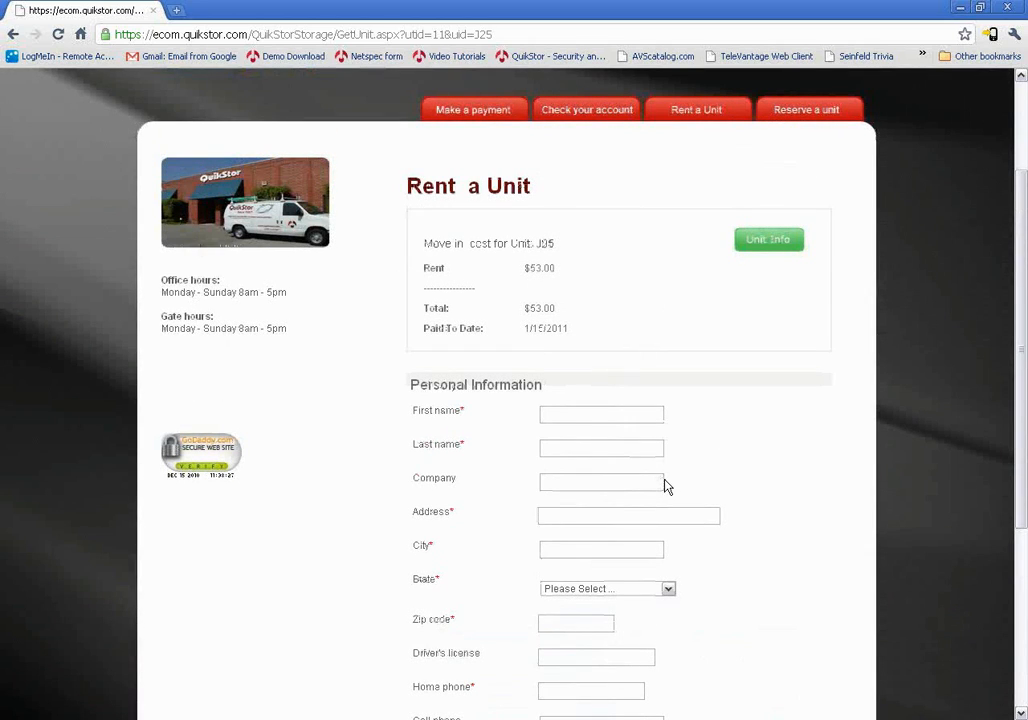
scroll(672, 481, "down", 2)
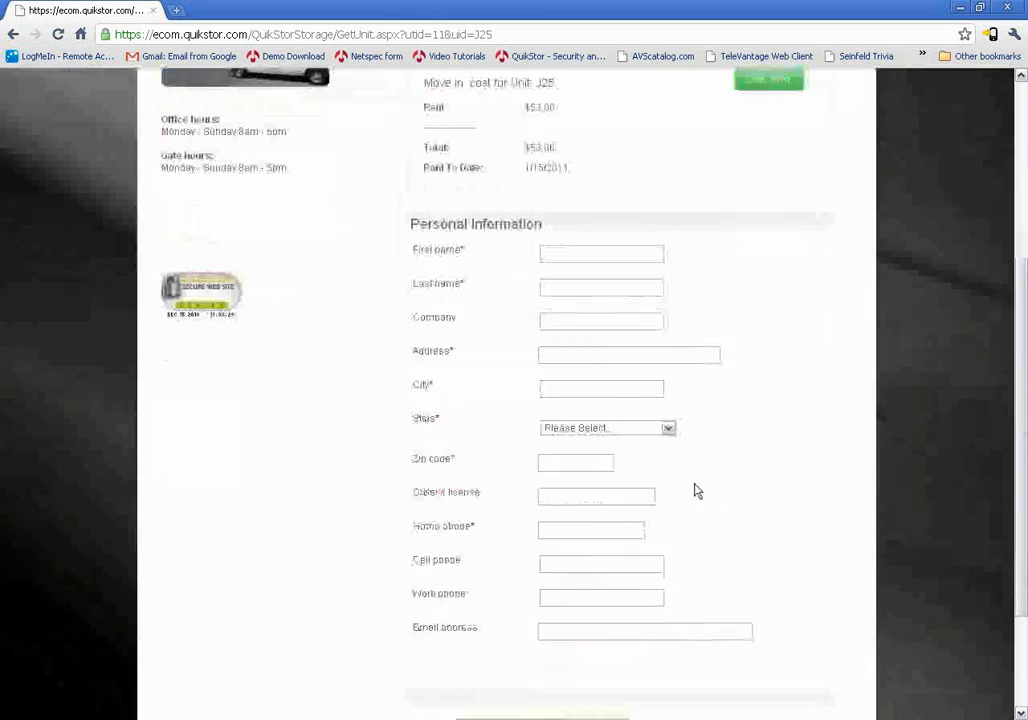
scroll(695, 488, "up", 4)
scroll(686, 488, "down", 6)
scroll(686, 488, "up", 6)
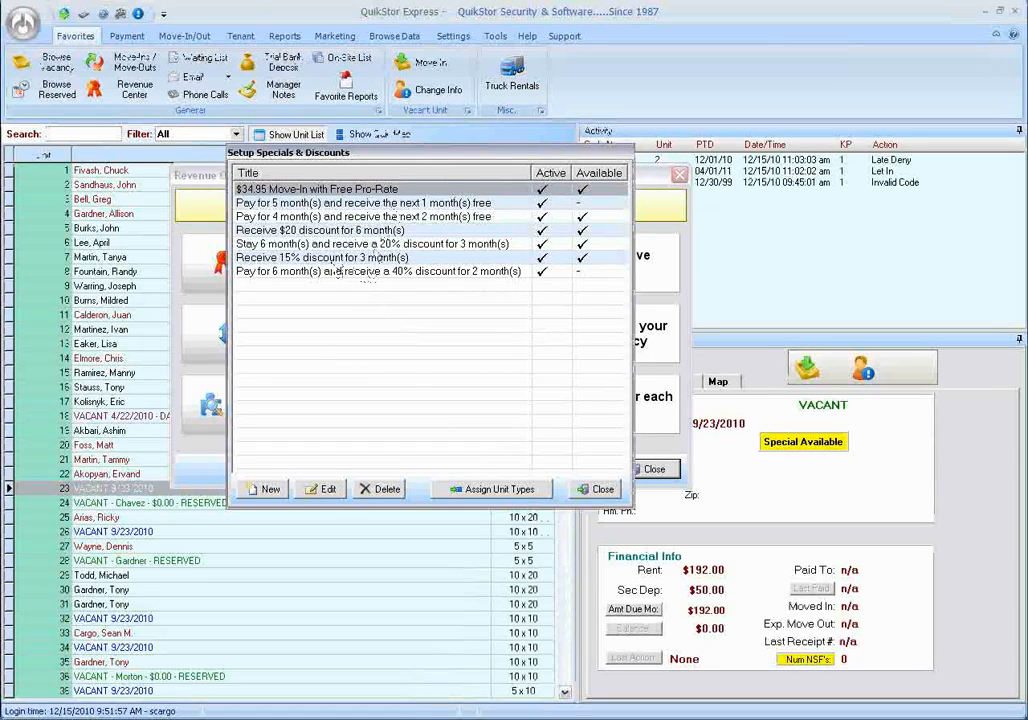
Switch back to QuikStor Express and try to open the unit type assignment for the "Receive $20 discount for 6 month(s)" special
left_click(340, 275)
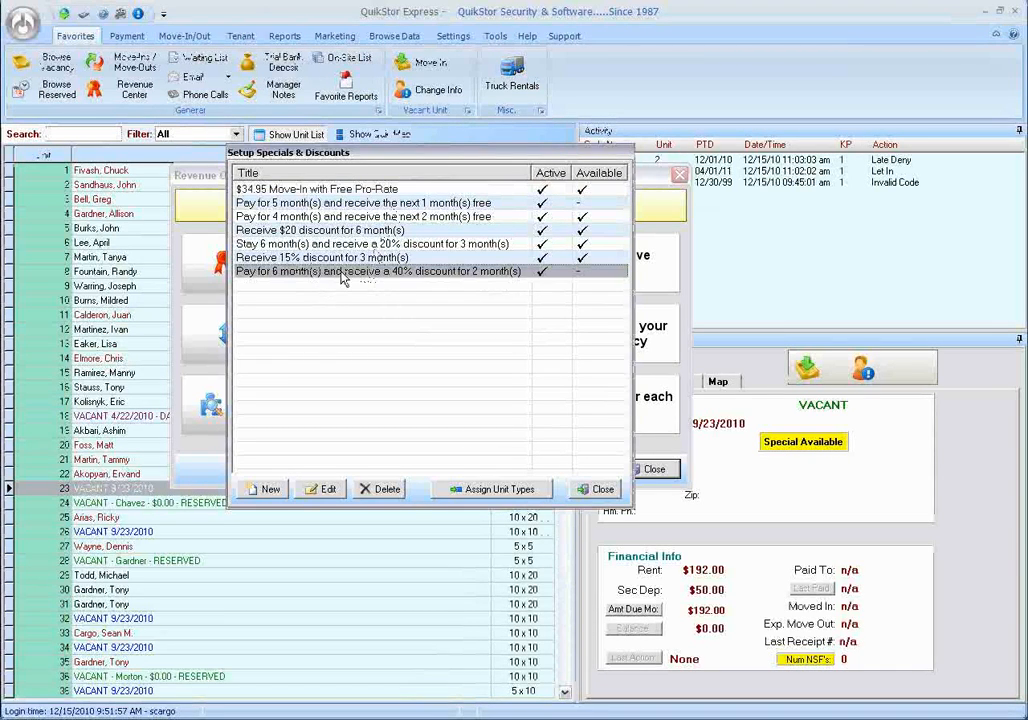
left_click(347, 231)
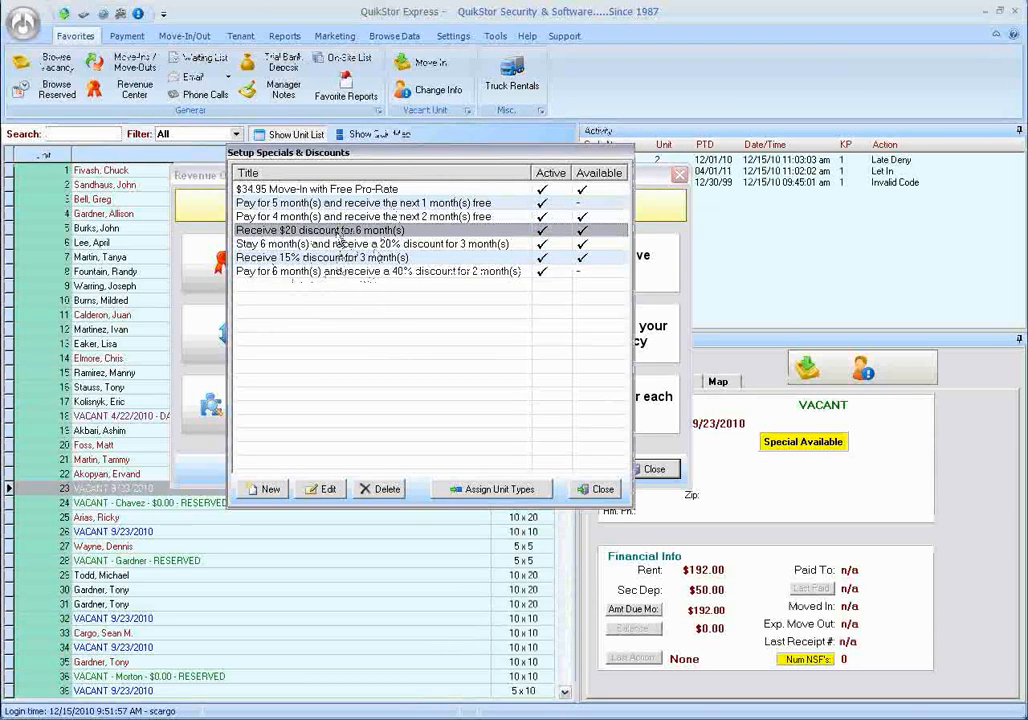
left_click(494, 490)
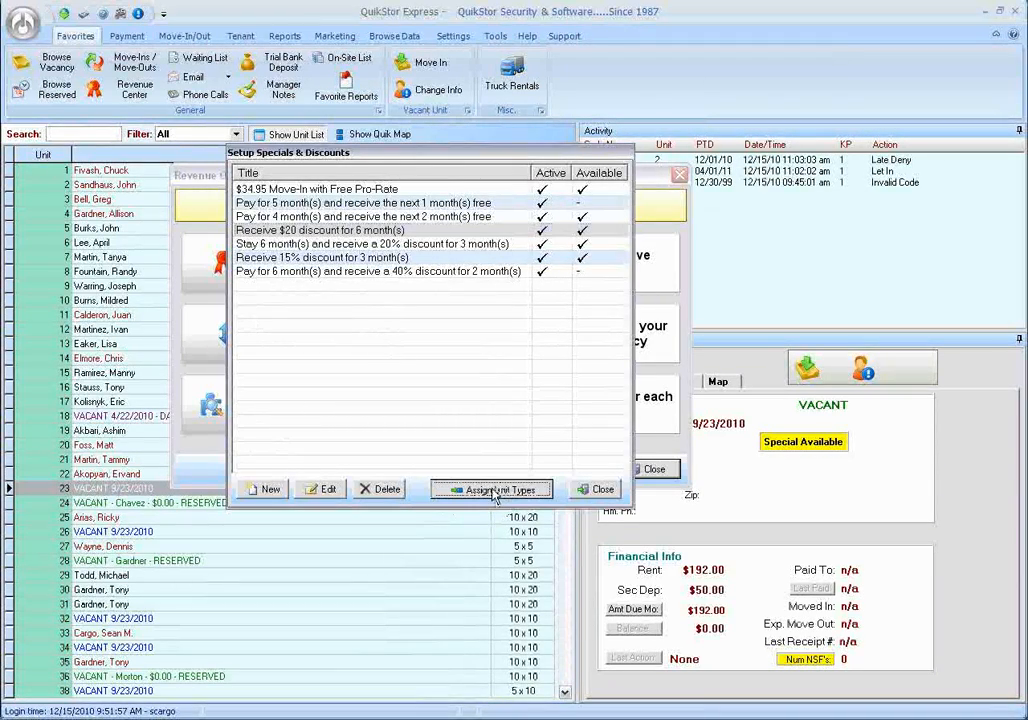
left_click(325, 245)
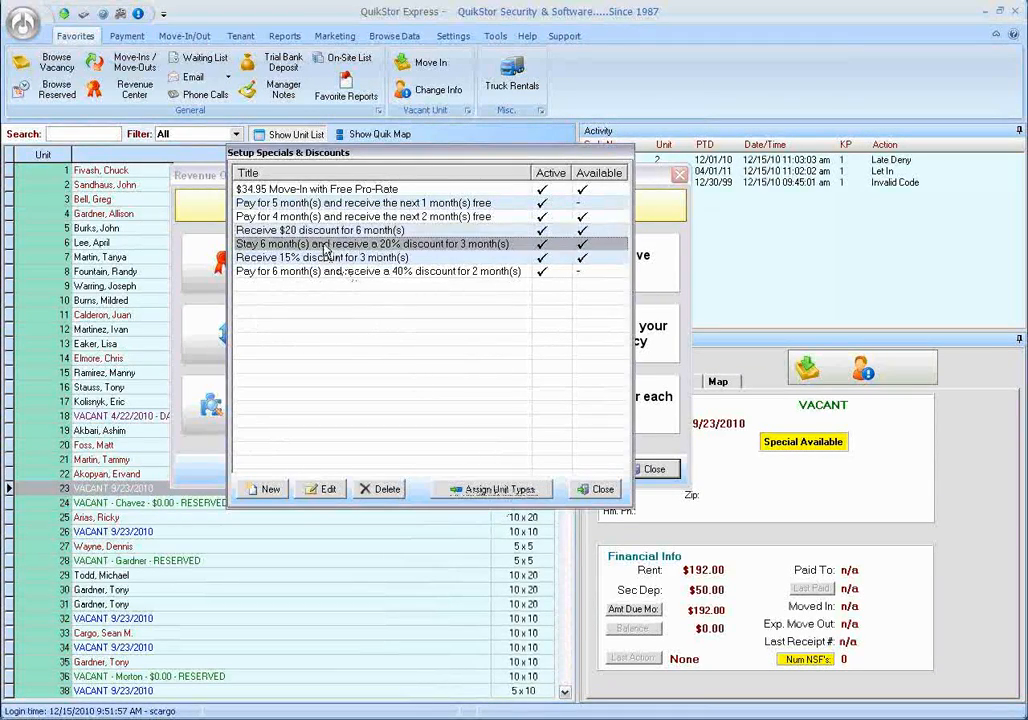
For the "$34.95 Move-In with Free Pro-Rate" special, check unit types 1, 6 and 2, enable e-Commerce availability, and close the assignment
left_click(314, 192)
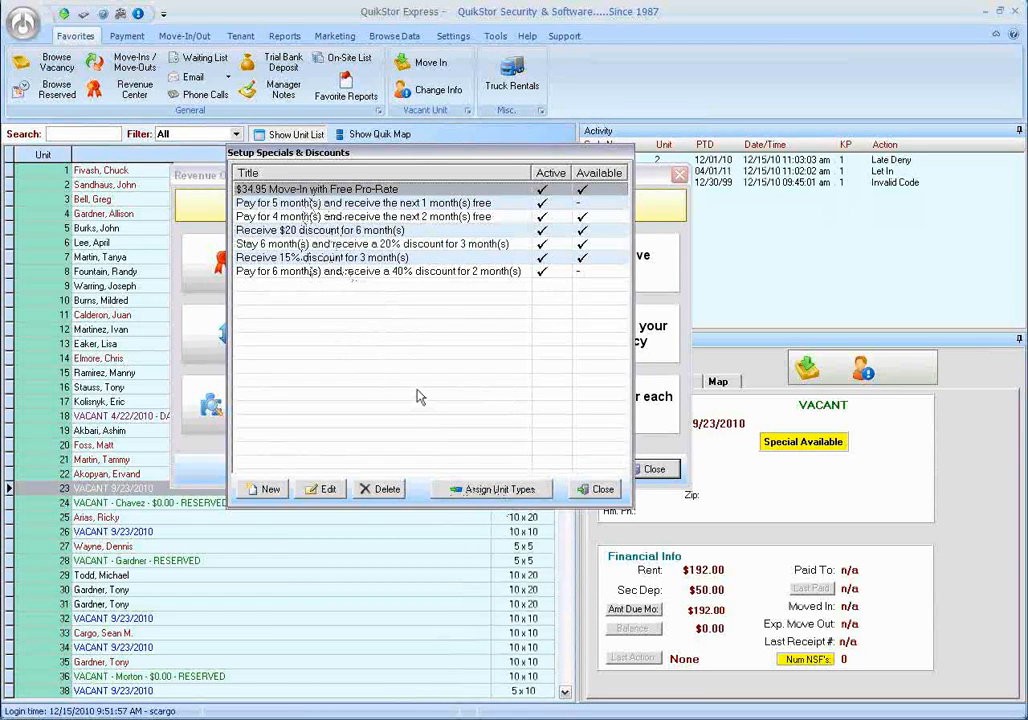
left_click(465, 492)
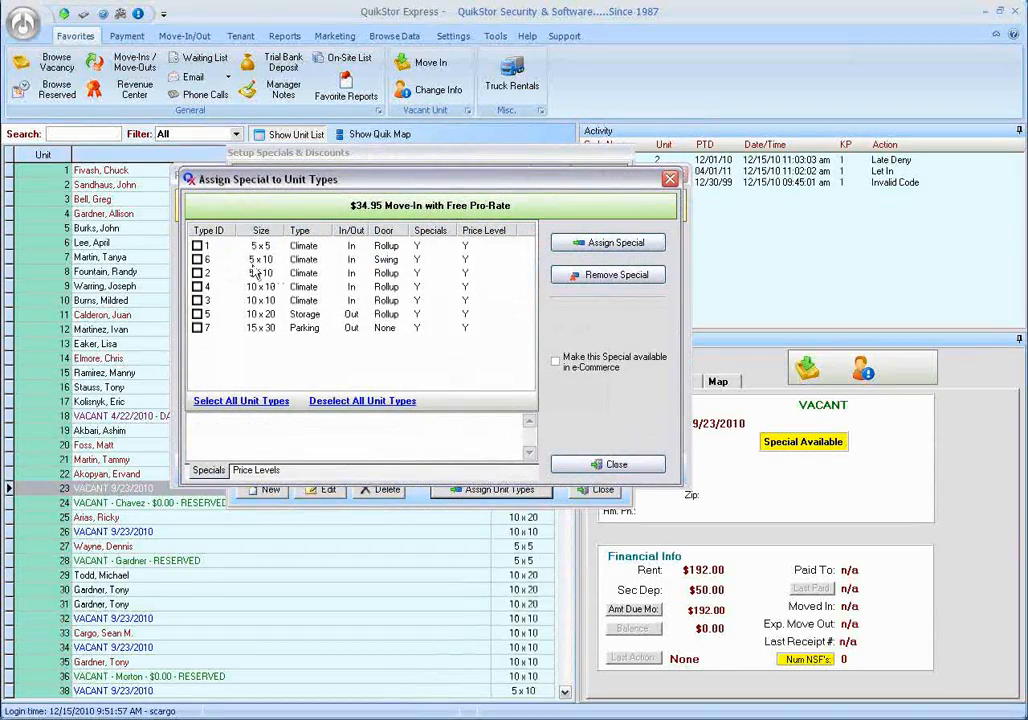
left_click(197, 246)
left_click(197, 259)
left_click(197, 273)
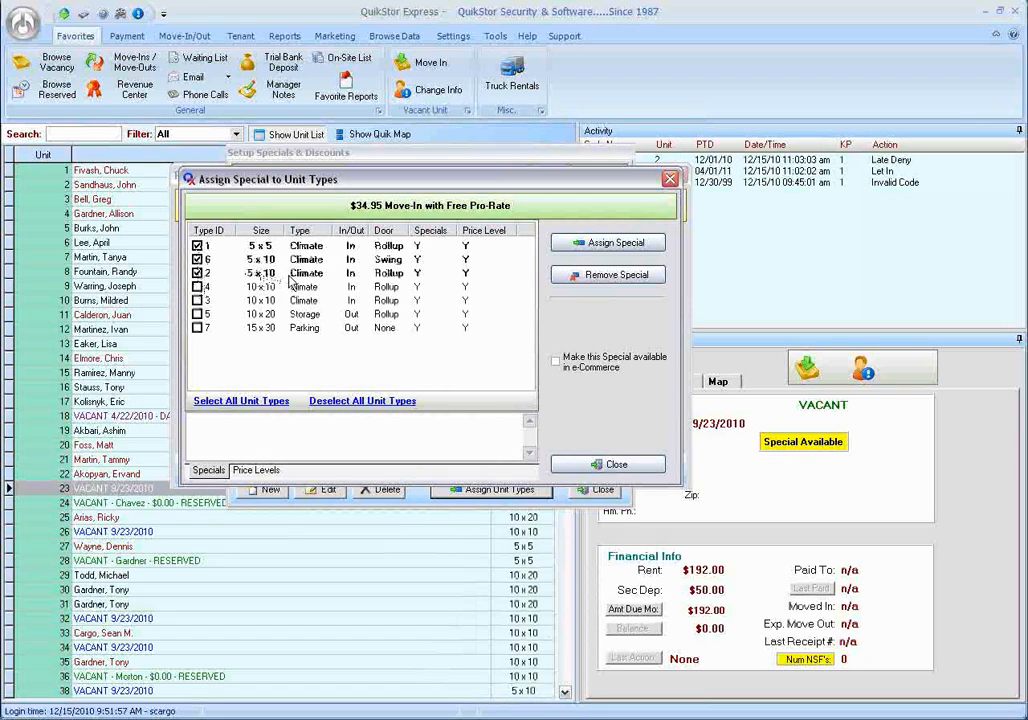
left_click(557, 367)
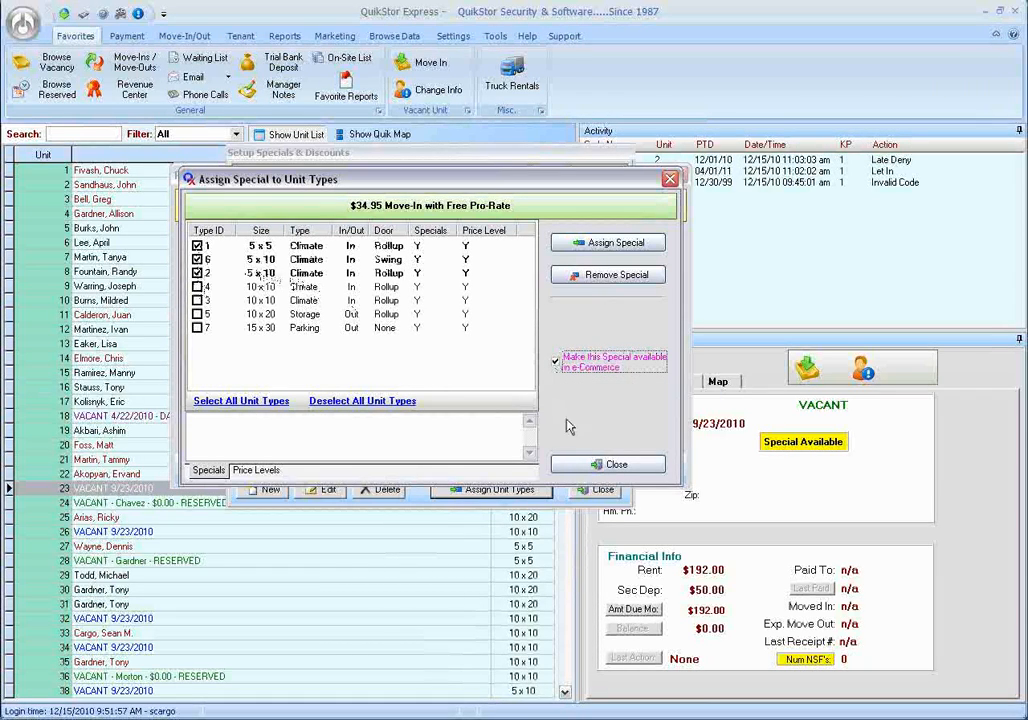
left_click(593, 467)
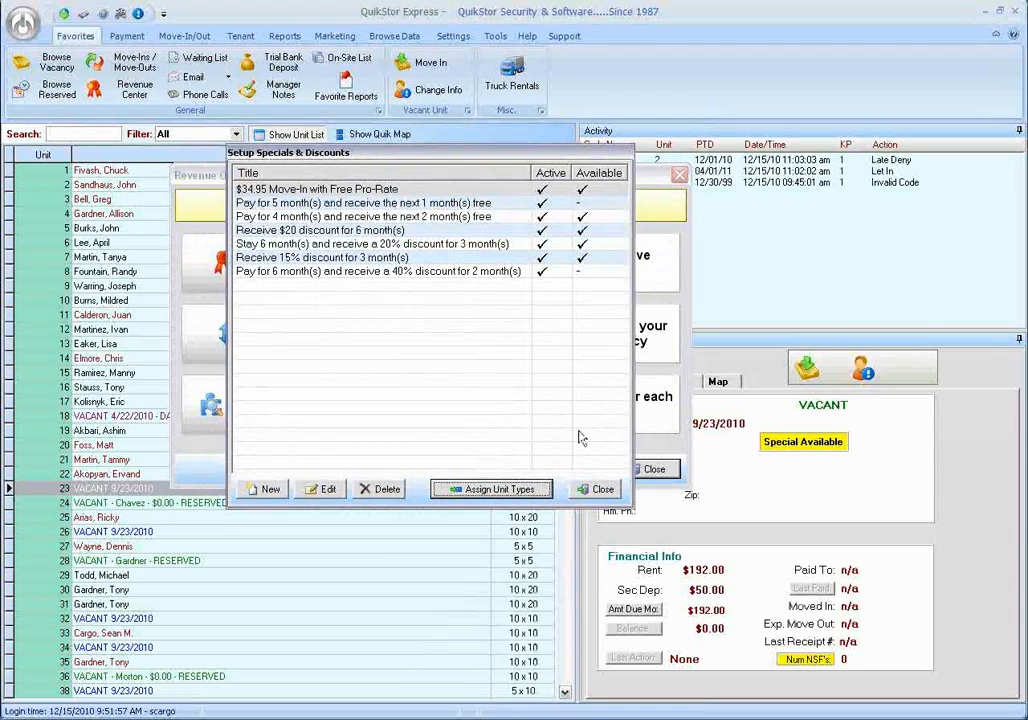
Close the specials and discounts setup and reposition the Revenue Optimization Center window
left_click_drag(407, 153, 486, 104)
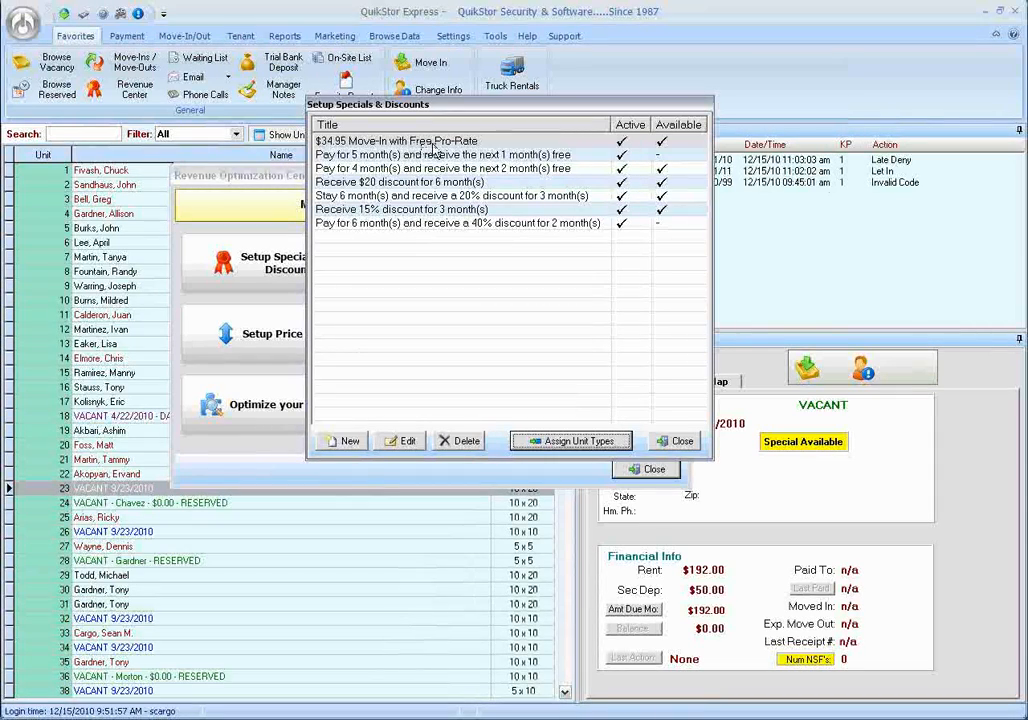
left_click_drag(395, 104, 525, 140)
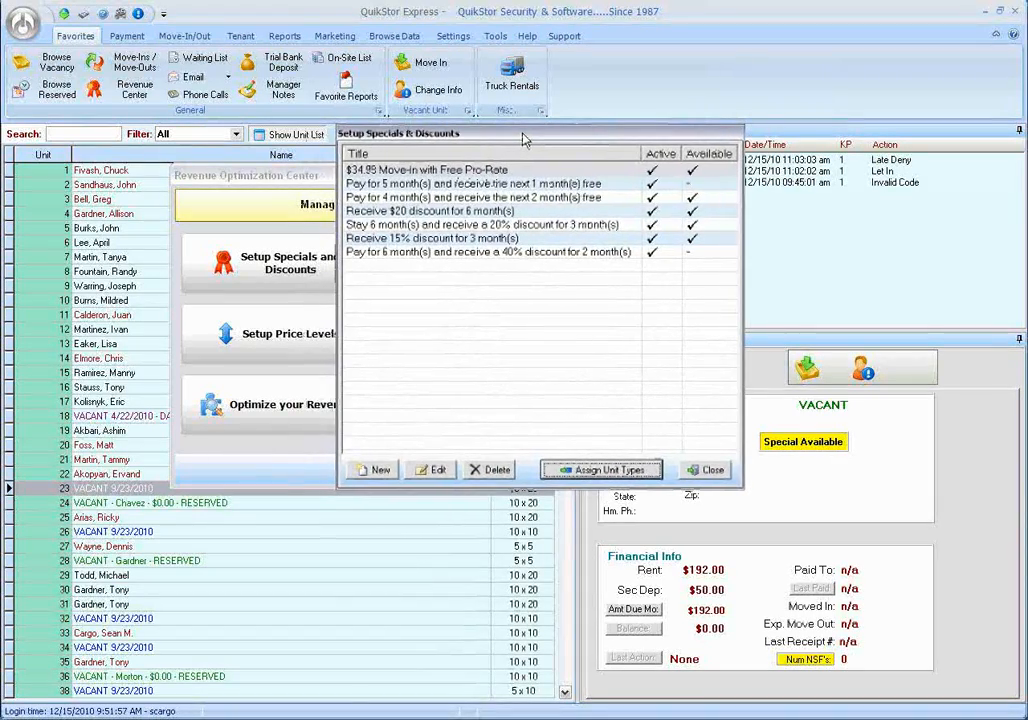
left_click(709, 469)
left_click_drag(350, 176, 434, 106)
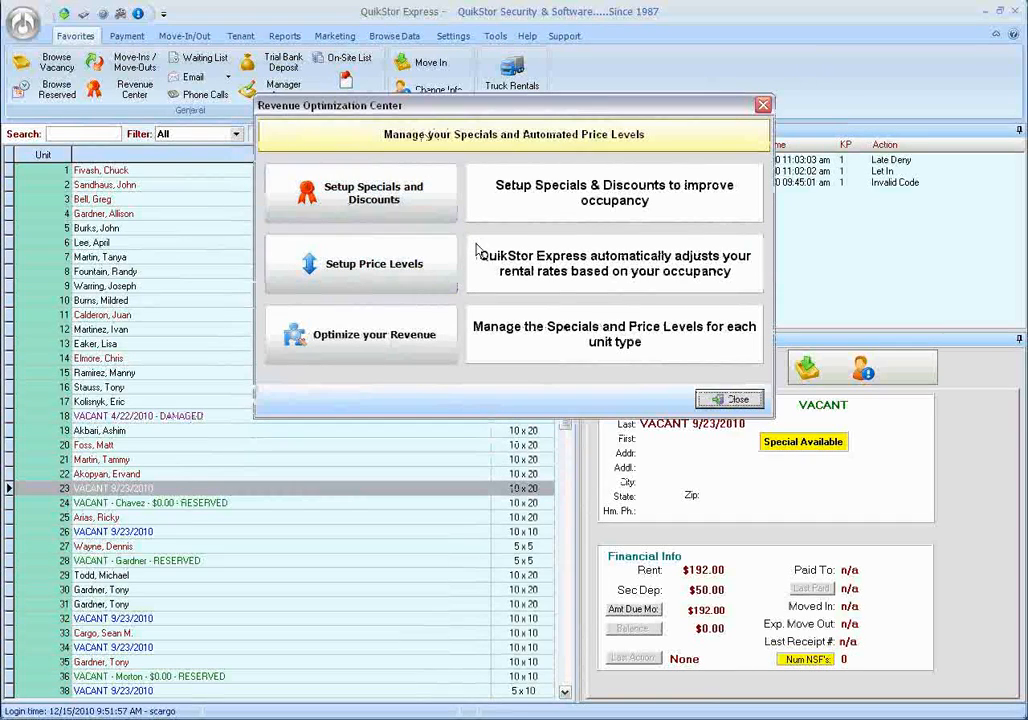